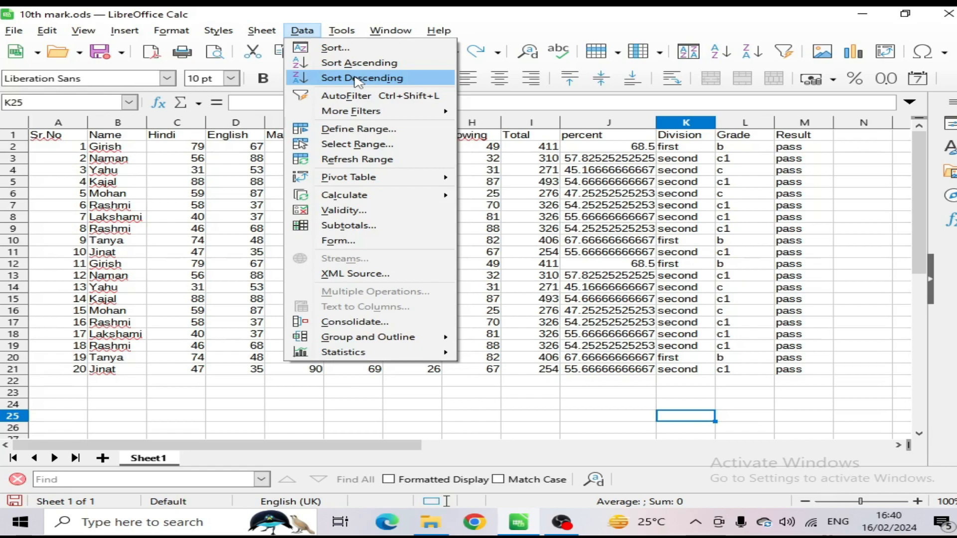
Step: Open the Sort settings for the whole marks table, A1:M21, and move the dialog so the data stays readable
left_click(585, 186)
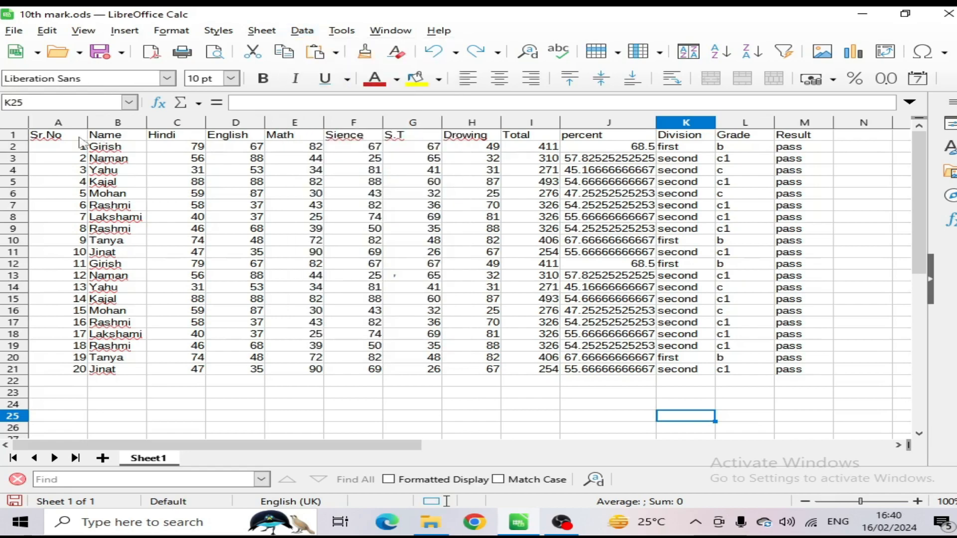
left_click_drag(79, 137, 801, 374)
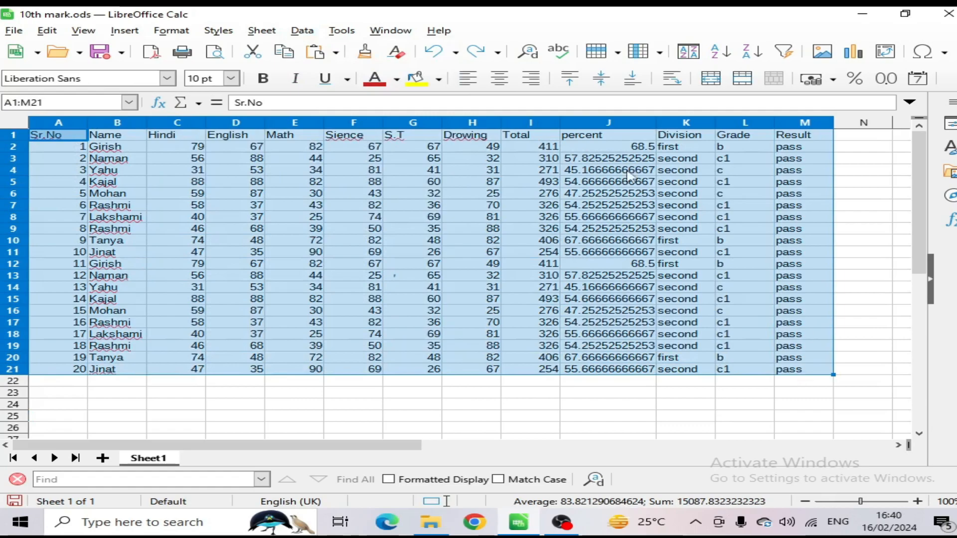
left_click(301, 31)
left_click(335, 46)
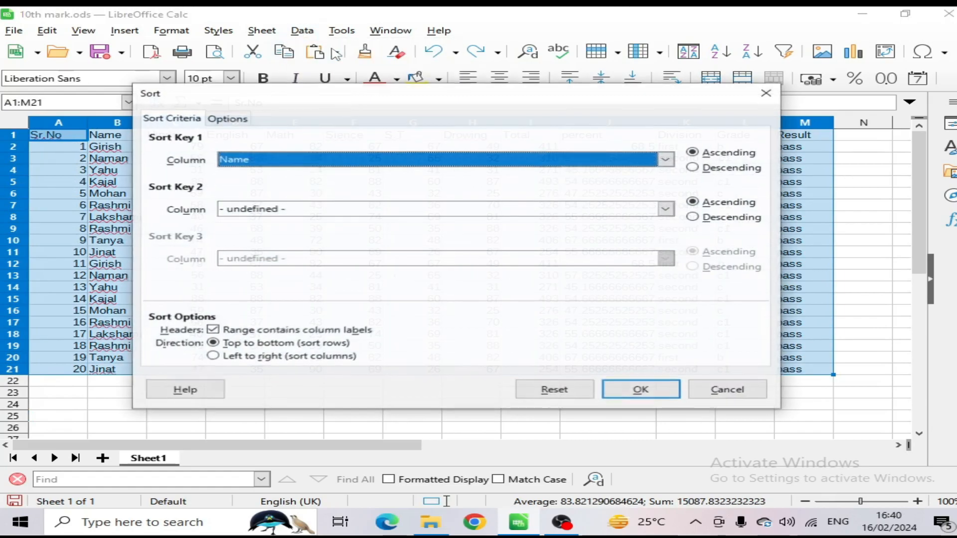
left_click_drag(353, 94, 493, 214)
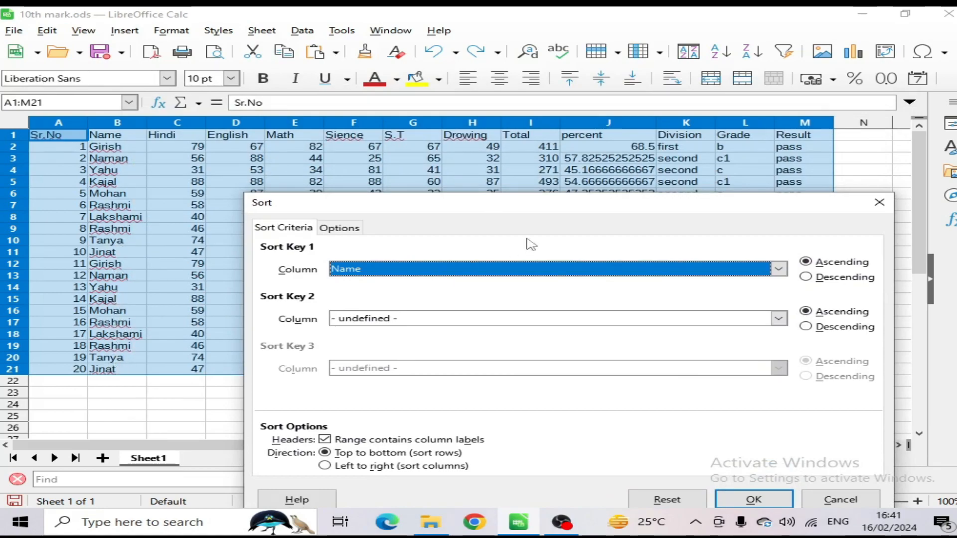
left_click_drag(589, 207, 466, 317)
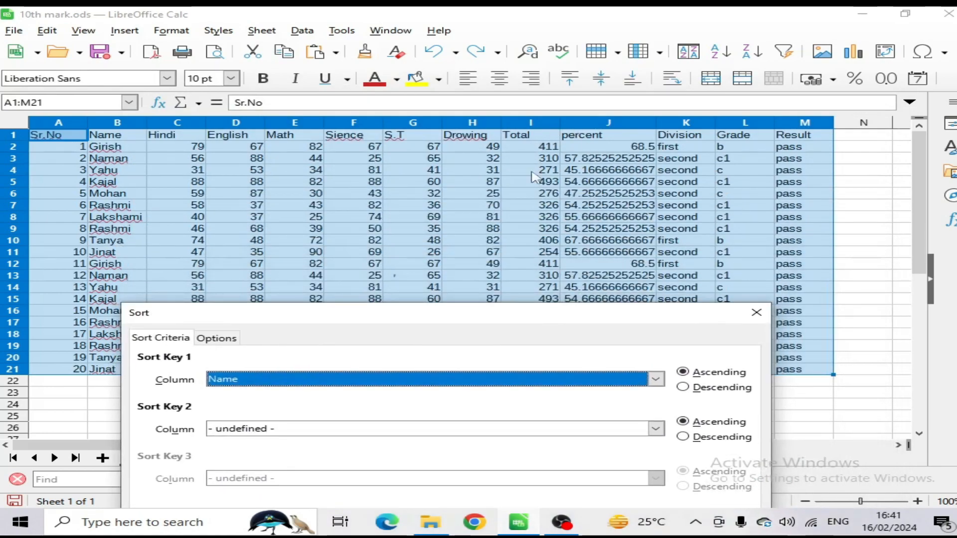
left_click_drag(560, 314, 623, 181)
Step: Sort the table by the Name column in ascending order
left_click(458, 247)
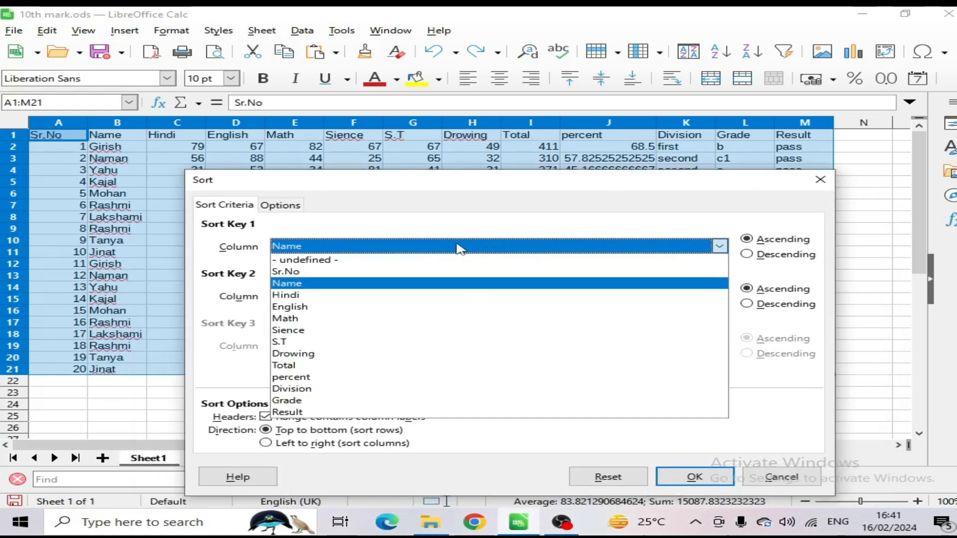
left_click(294, 285)
left_click(365, 247)
left_click(288, 284)
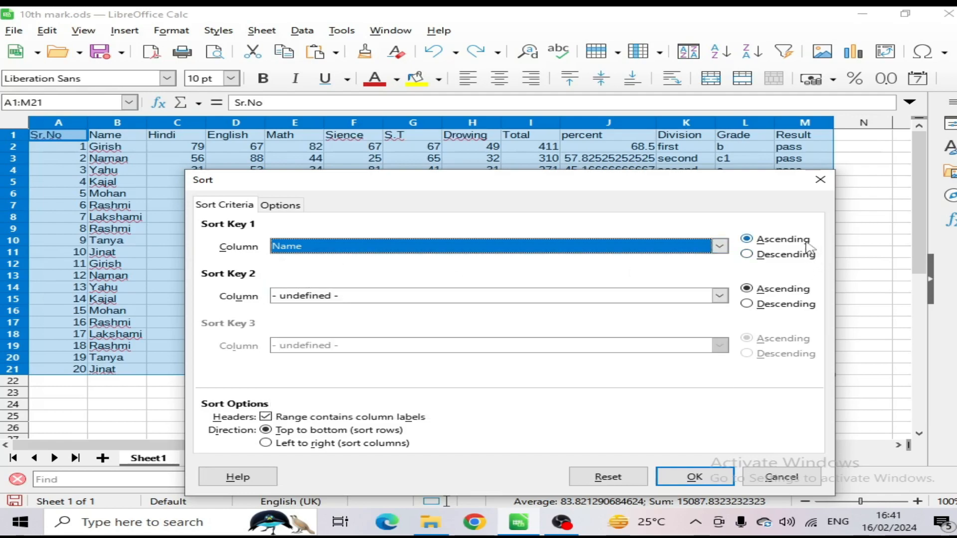
left_click_drag(716, 181, 705, 133)
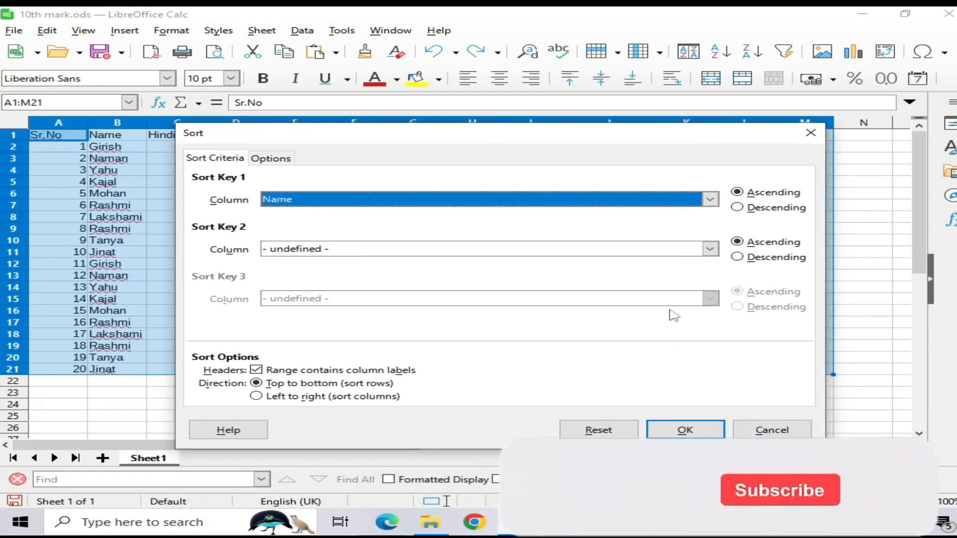
left_click(684, 429)
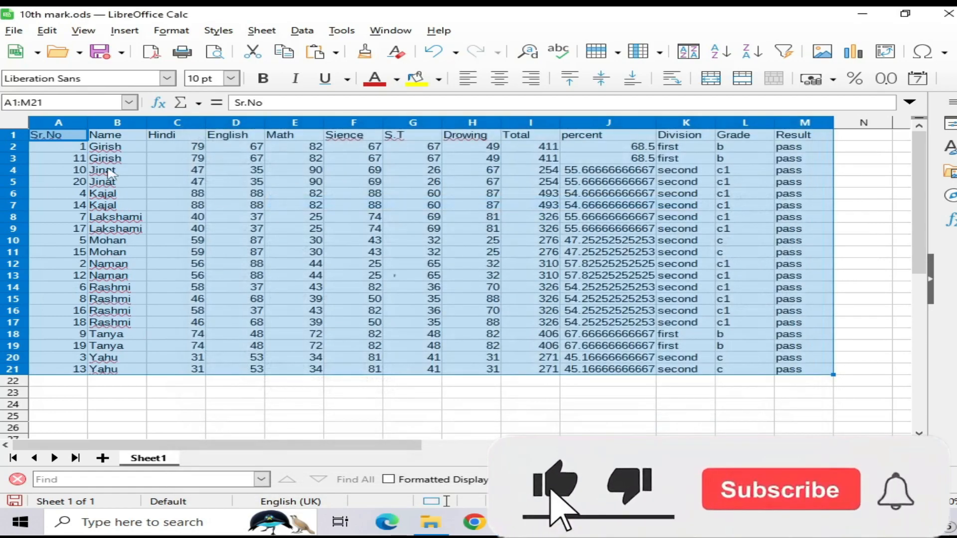
Step: Check the order of the first entries in the Name column, cells B2 to B7
left_click(118, 150)
left_click(118, 159)
left_click(116, 172)
left_click(117, 183)
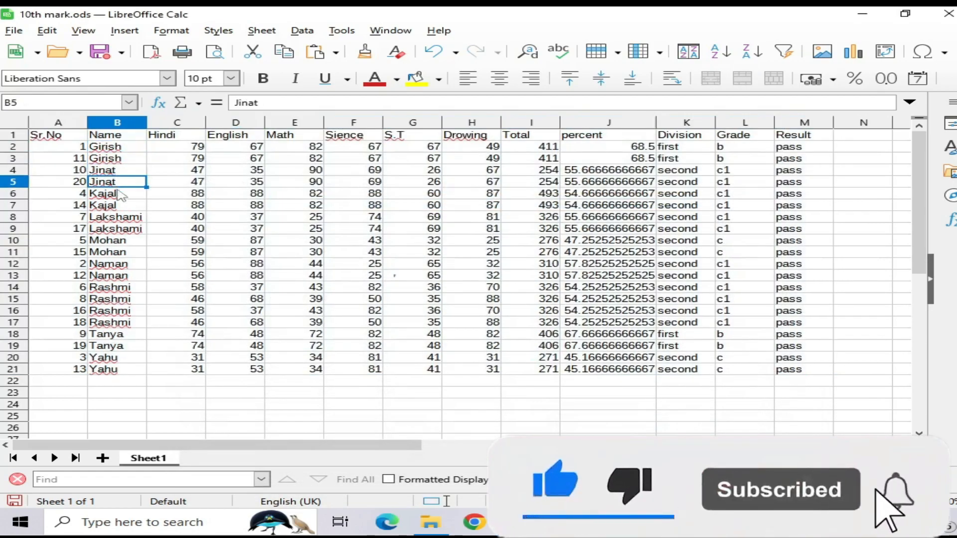
left_click(119, 193)
left_click(121, 204)
Step: Sort the table A1:M21 by the Sr.No column in ascending order
left_click_drag(53, 134, 812, 370)
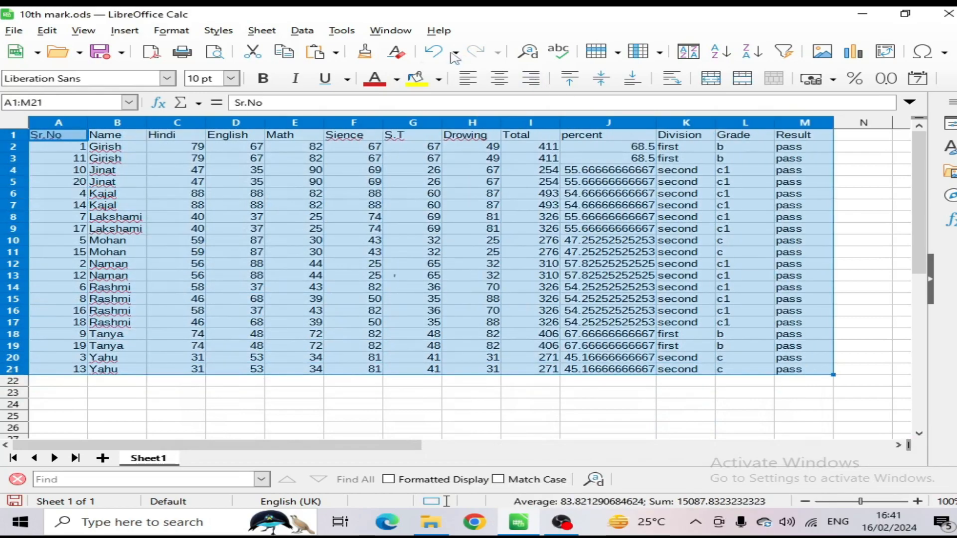
left_click(302, 31)
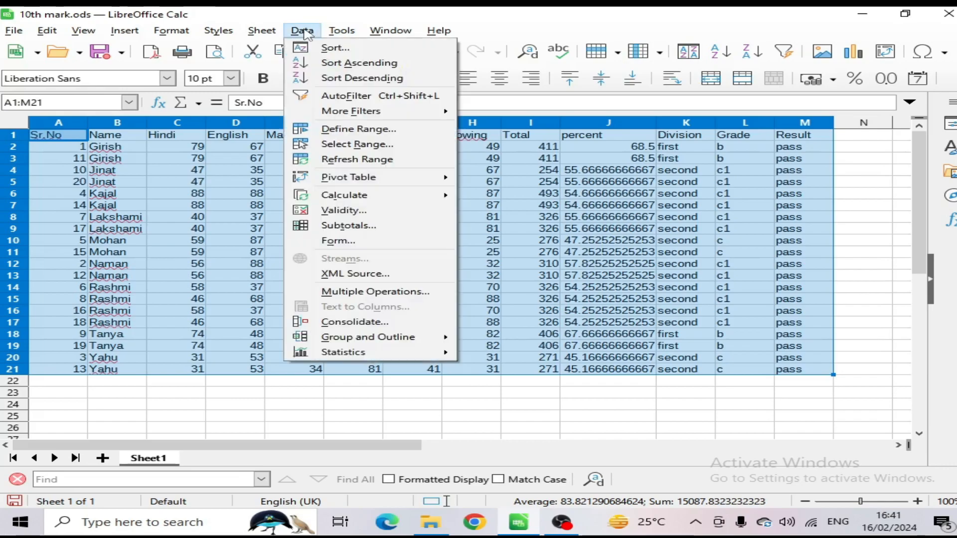
left_click(324, 48)
left_click(348, 200)
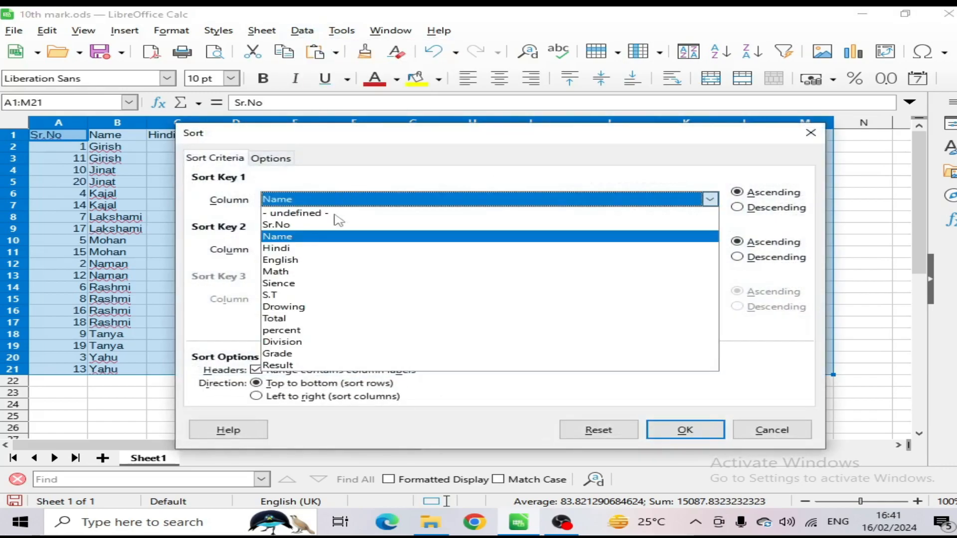
left_click(299, 222)
left_click_drag(434, 148, 540, 250)
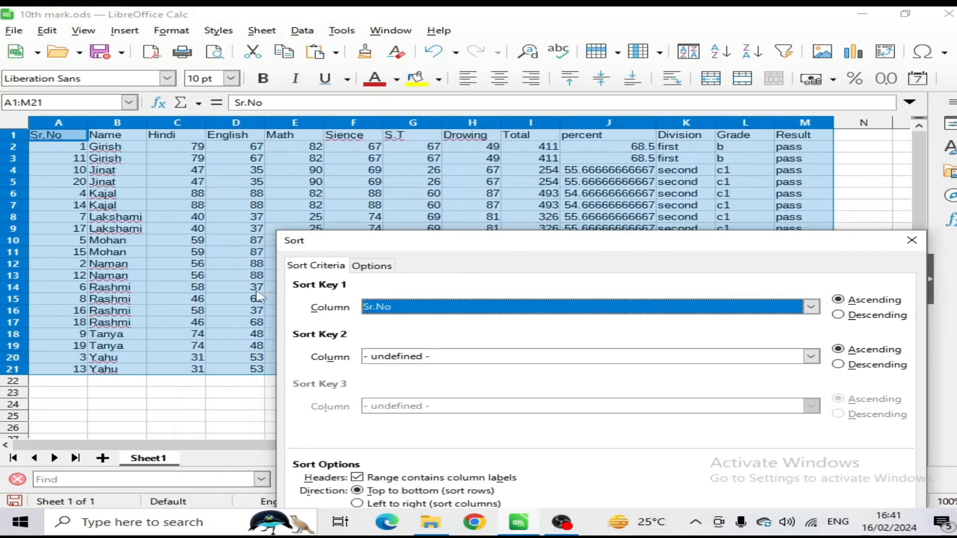
left_click_drag(524, 244, 472, 85)
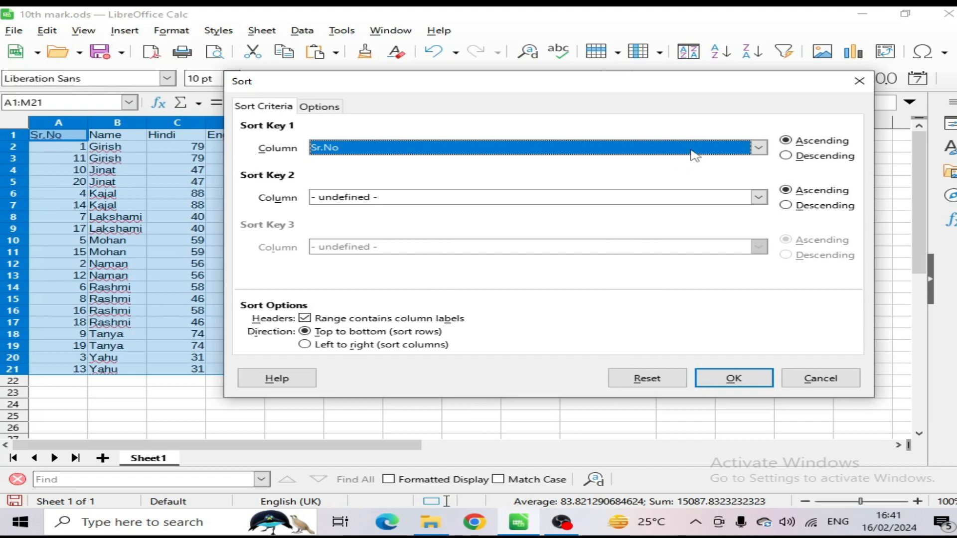
left_click(733, 378)
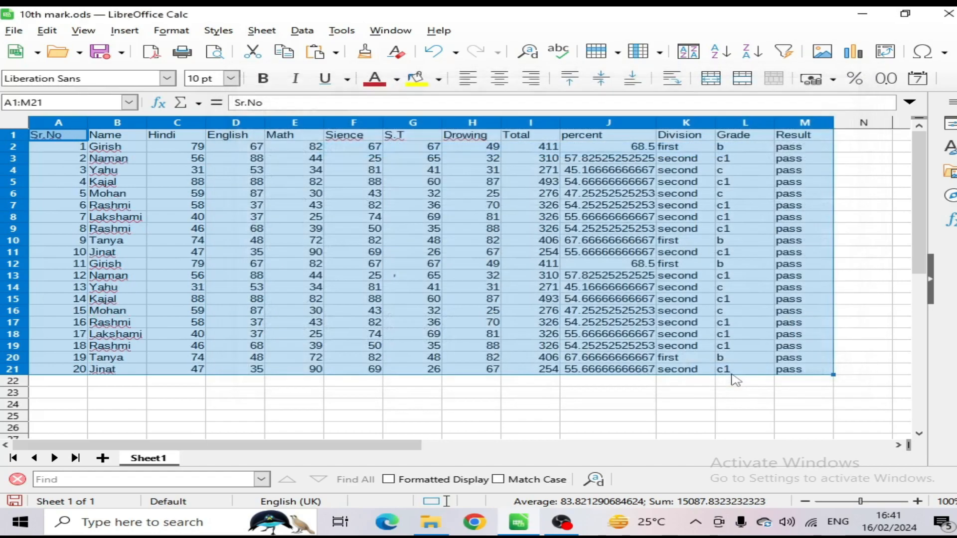
left_click(129, 206)
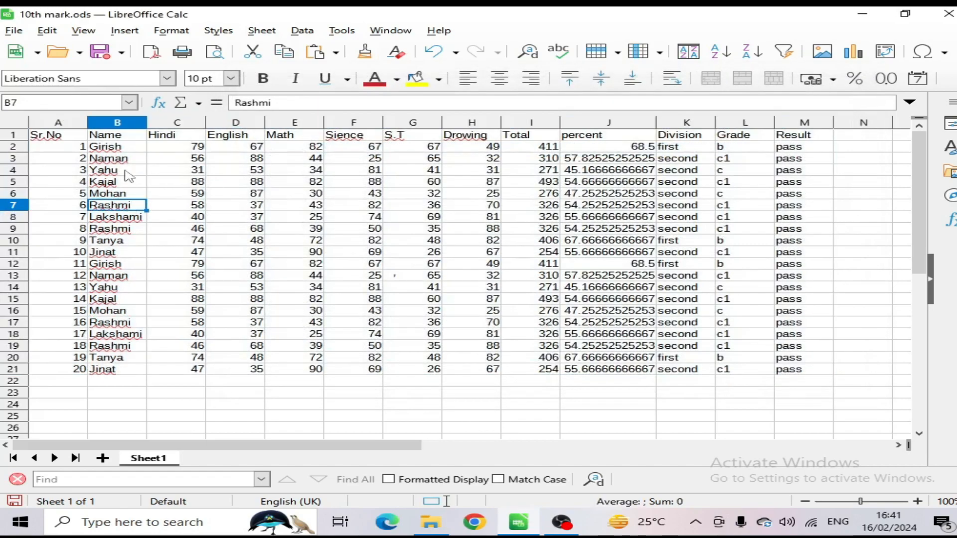
Step: Set up another sort of A1:M21 with Name as the second ascending sort key after Sr.No, leaving the third key undefined
left_click_drag(64, 144, 783, 373)
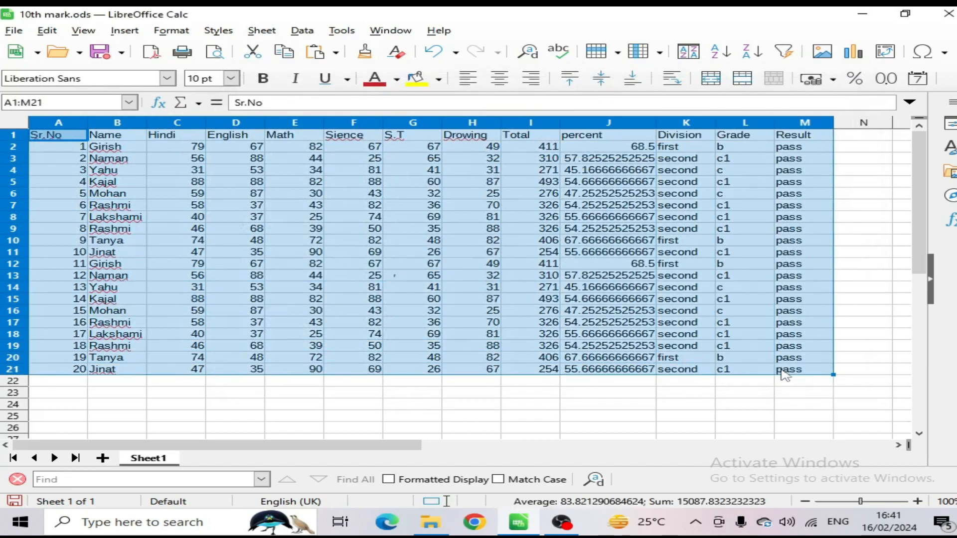
left_click(302, 30)
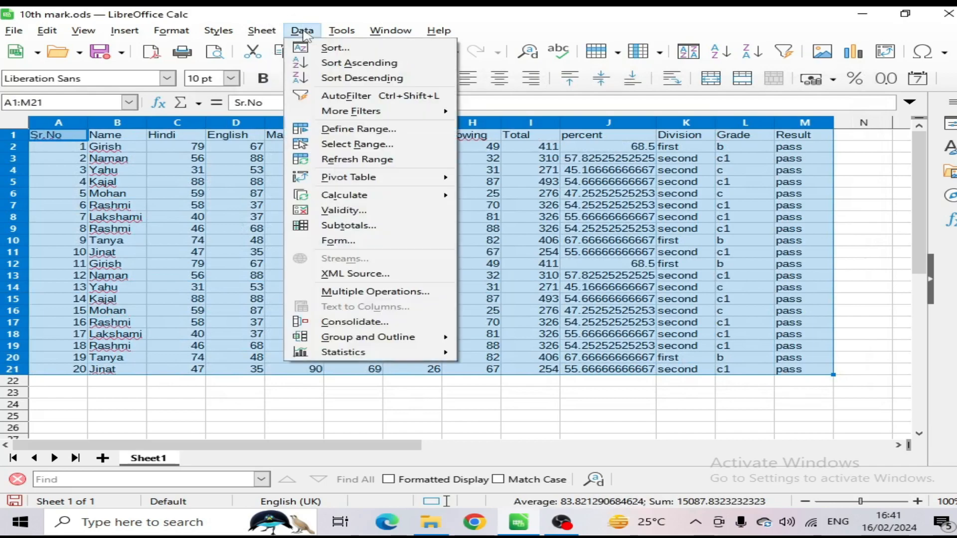
left_click(331, 47)
left_click(351, 199)
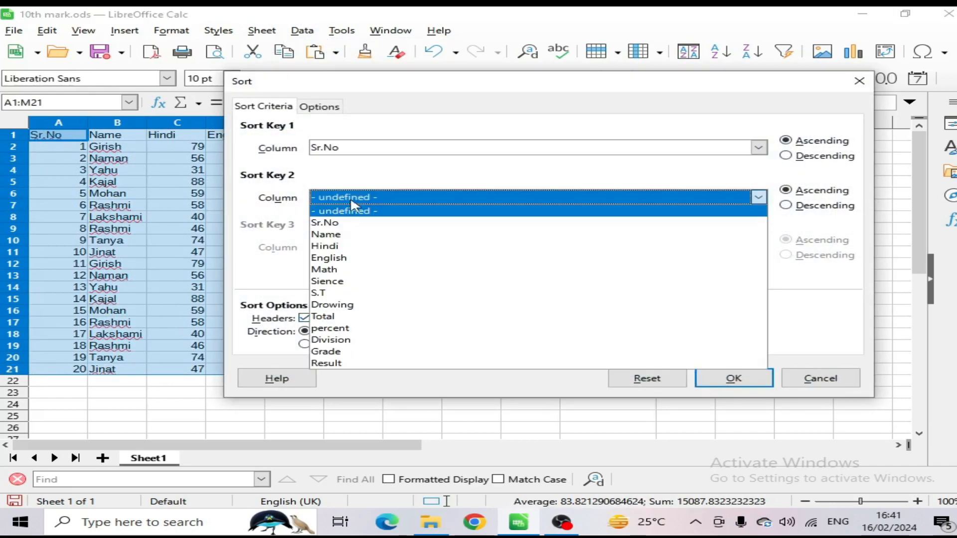
left_click(331, 236)
left_click(398, 200)
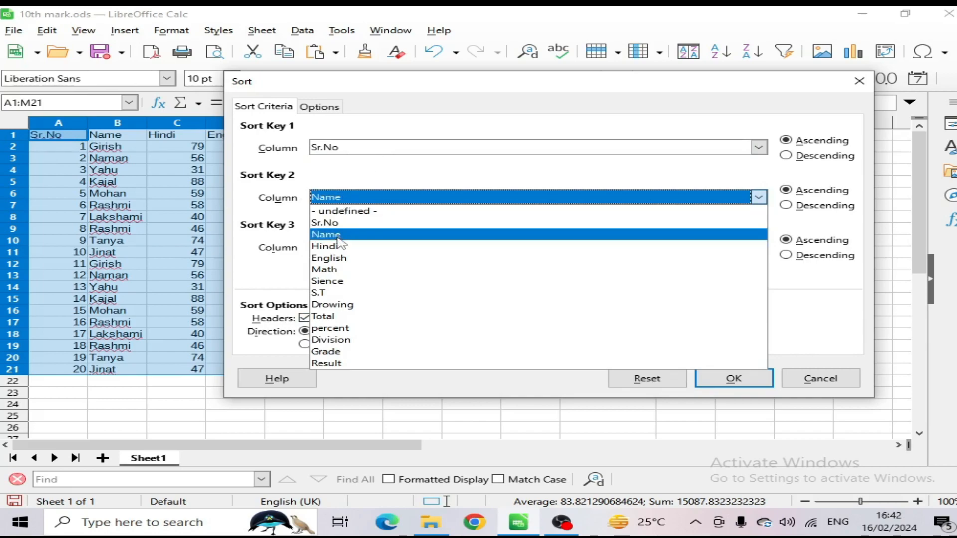
left_click(343, 178)
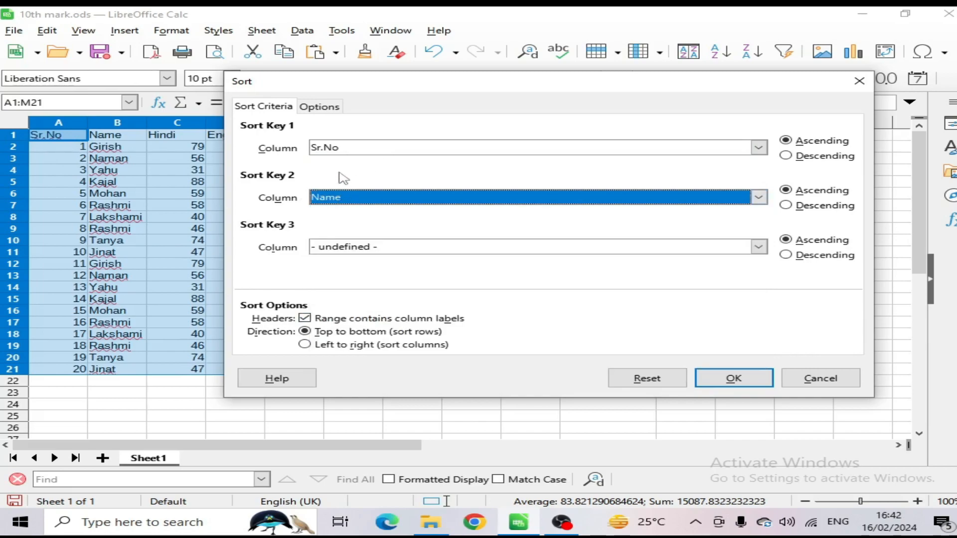
left_click(376, 248)
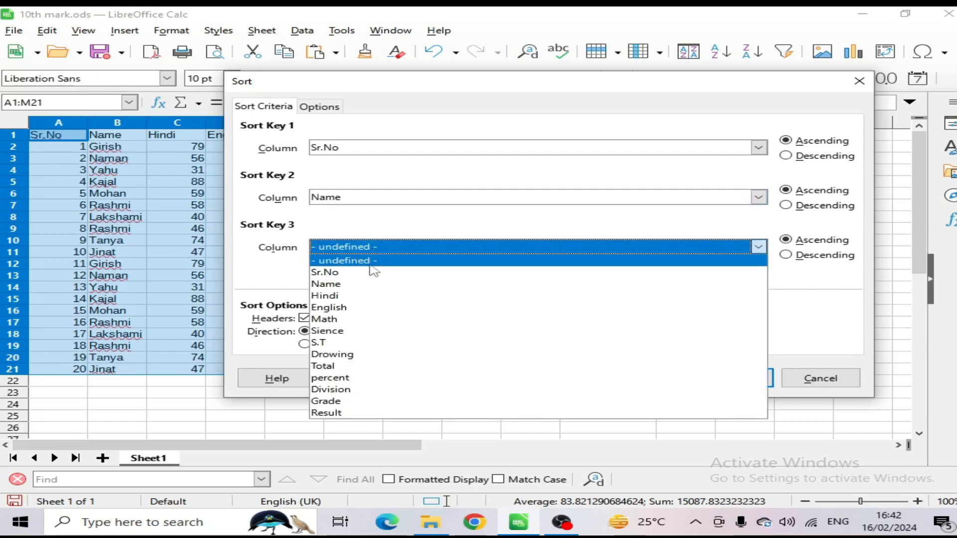
left_click(362, 208)
Step: Try to have the sort results copied to another location without specifying a destination, and turn that option off again
left_click(315, 114)
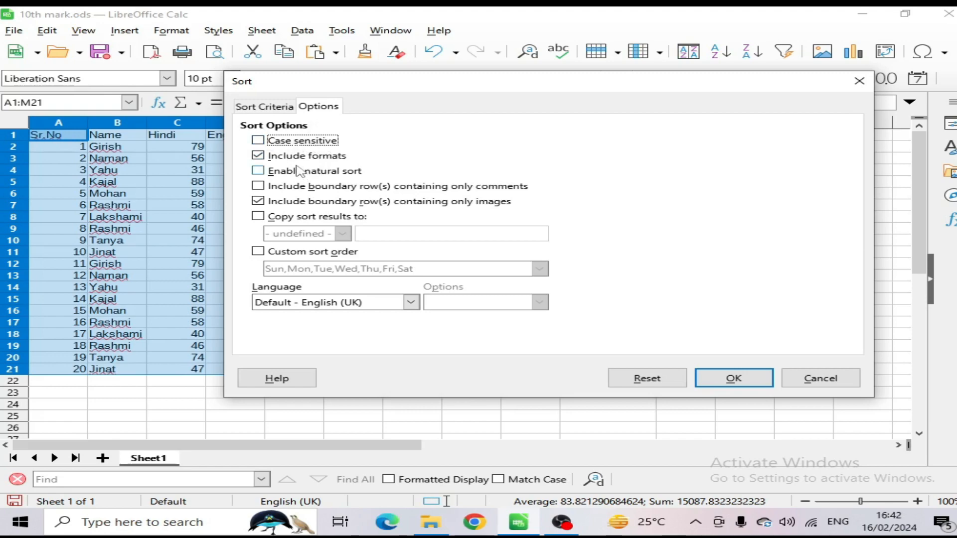
left_click(319, 218)
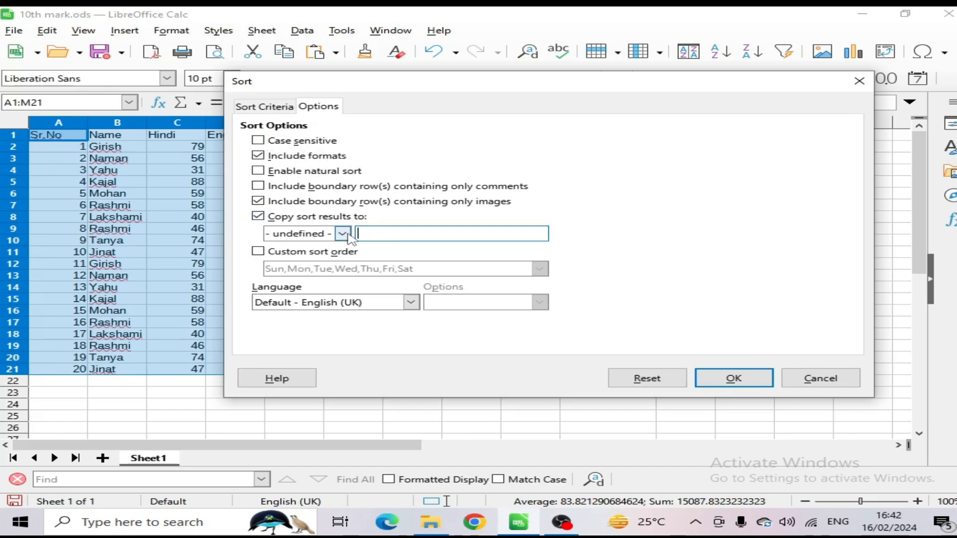
left_click(343, 233)
left_click(387, 233)
left_click(279, 108)
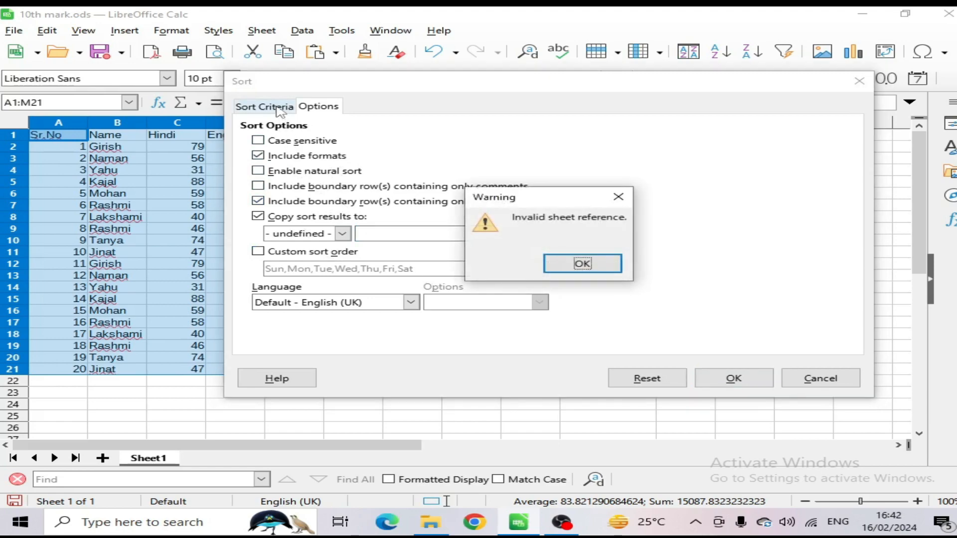
left_click(578, 262)
left_click(763, 383)
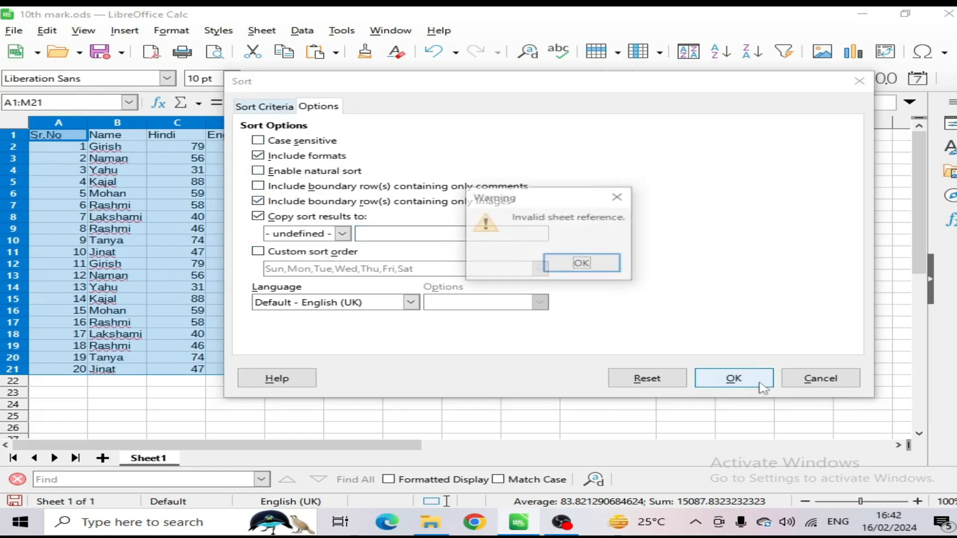
left_click(583, 264)
left_click(258, 216)
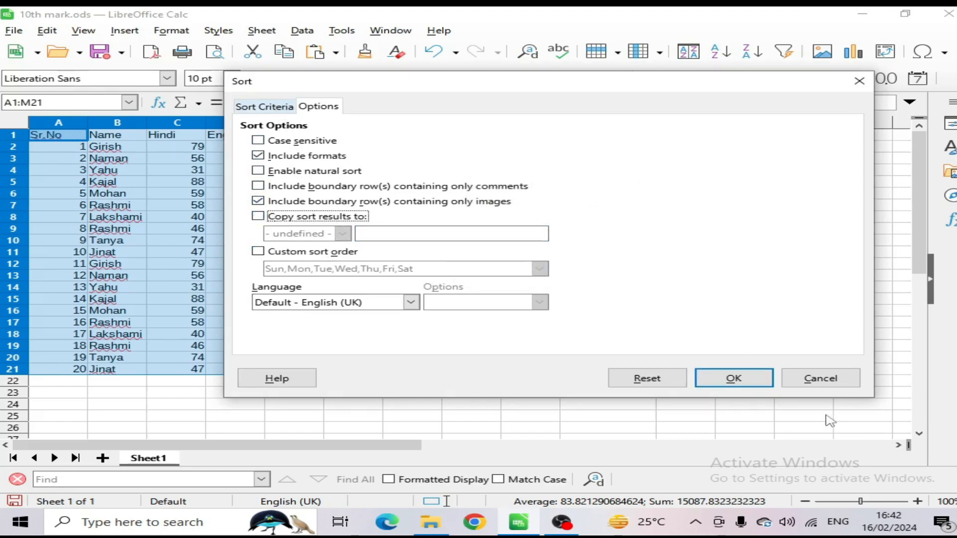
Step: Apply the sort by Sr.No and Name, and run a quick ascending sort on the selected table A1:M21
left_click(734, 379)
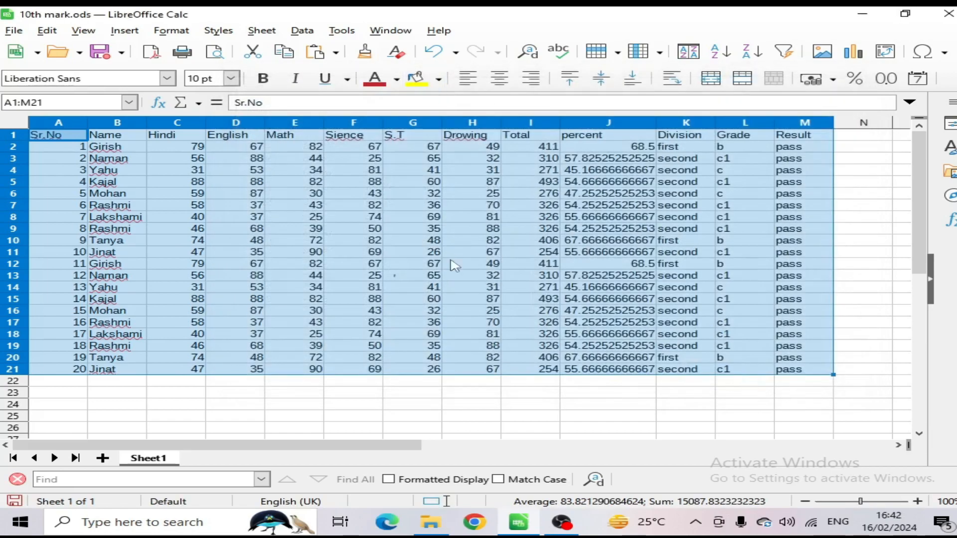
left_click(302, 31)
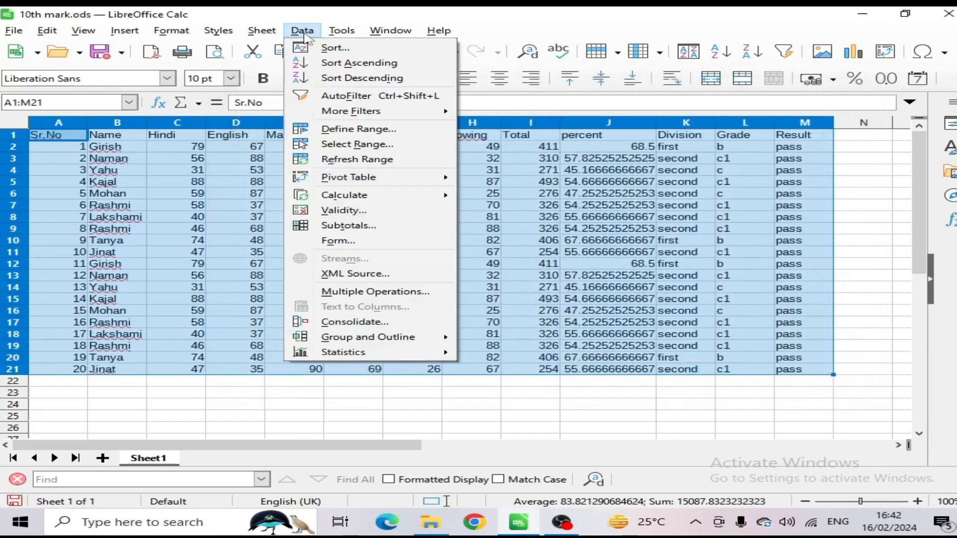
left_click(345, 63)
left_click(292, 172)
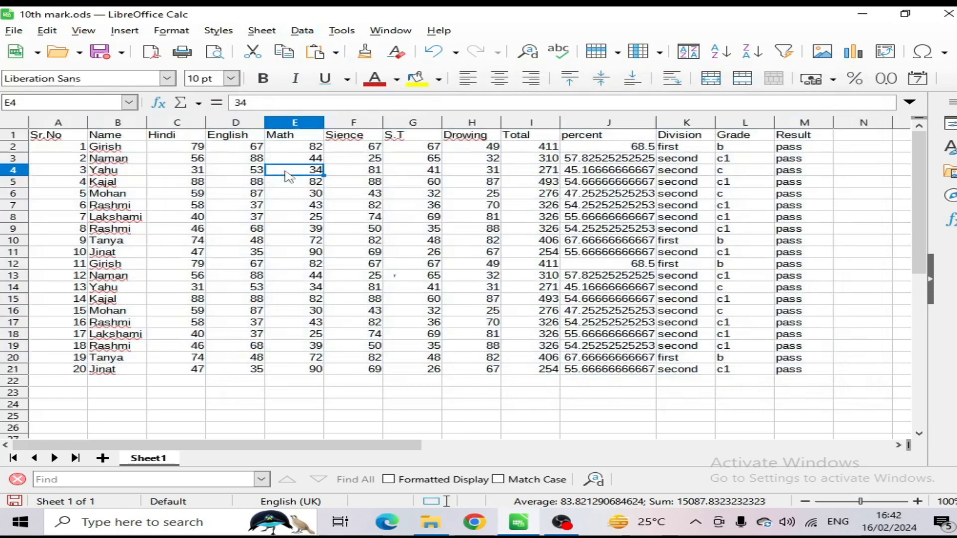
Step: Sort the Grade values in L2:L21 in ascending order, extending the selection so that the whole table is reordered
left_click_drag(690, 149, 680, 372)
left_click_drag(729, 148, 745, 373)
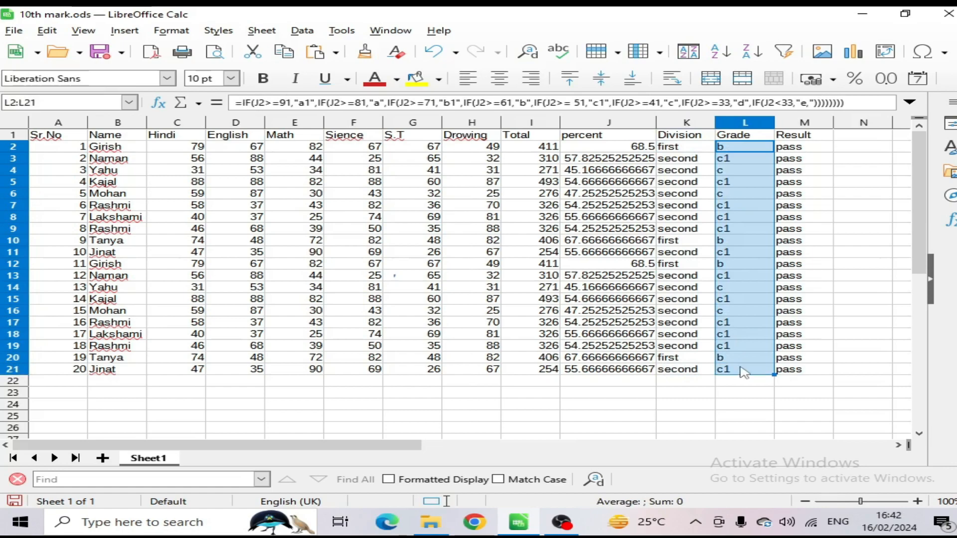
left_click(302, 33)
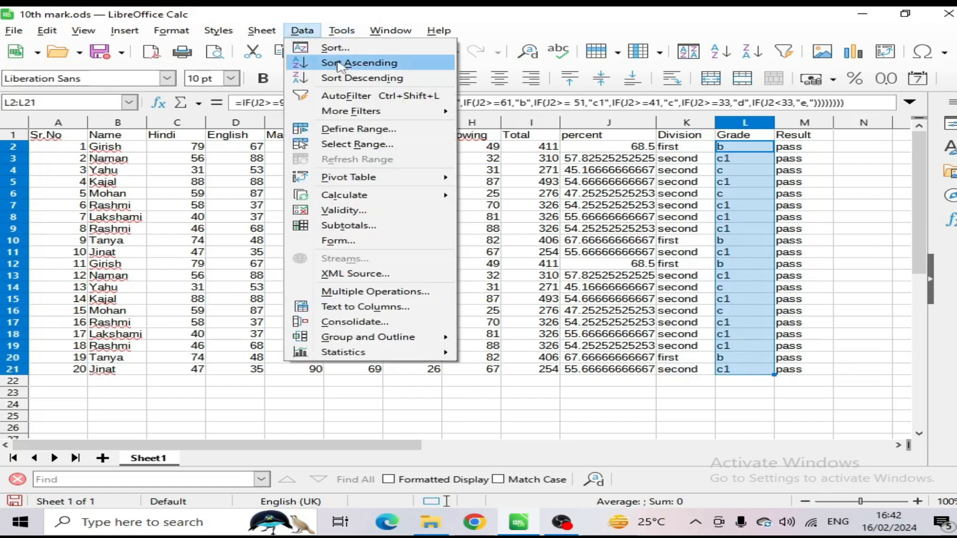
left_click(339, 65)
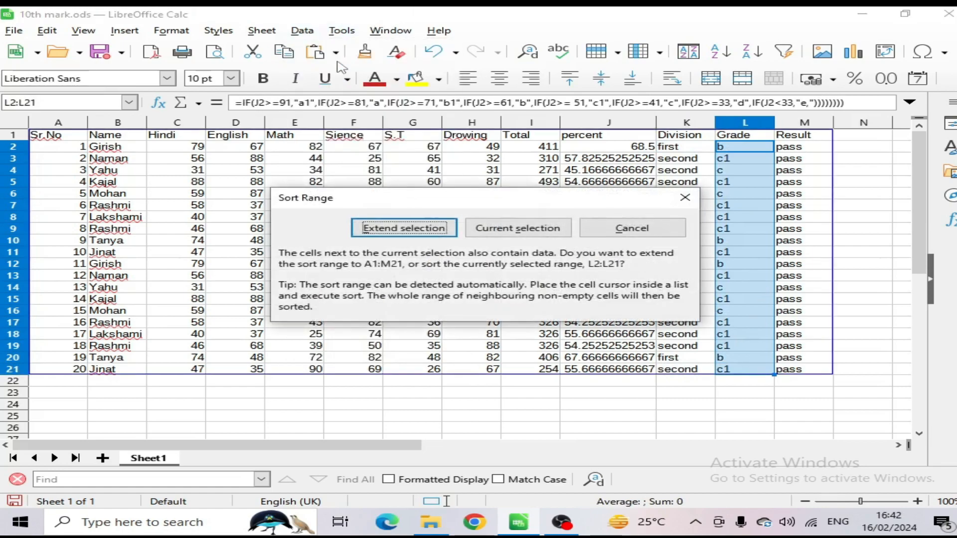
left_click(439, 239)
left_click(763, 163)
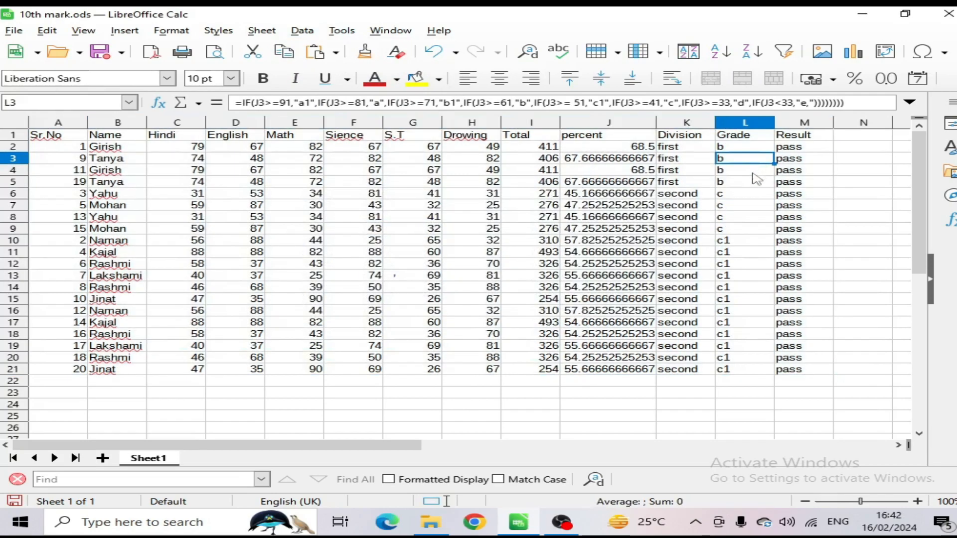
Step: Try to sort the Grade values in L2:L21 in descending order, limiting the sort to the current selection
key("Down")
key("Down")
key("Down")
key("Down")
key("Down")
key("Down")
left_click(746, 242)
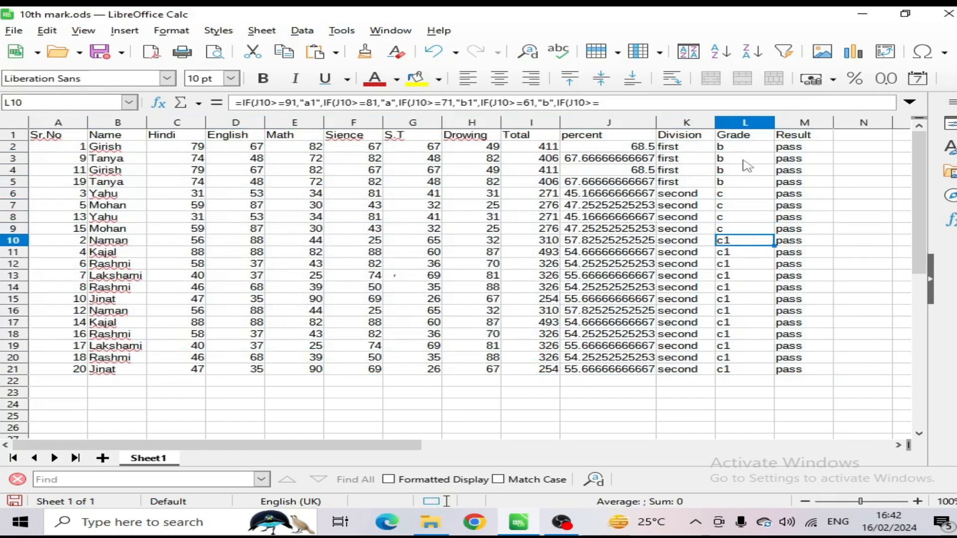
left_click_drag(745, 147, 740, 369)
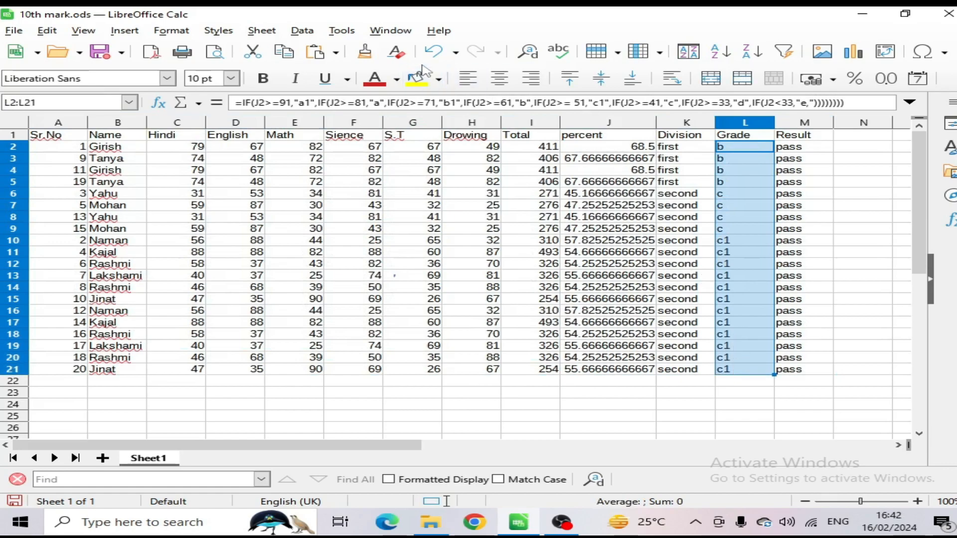
left_click(302, 30)
mouse_move(351, 109)
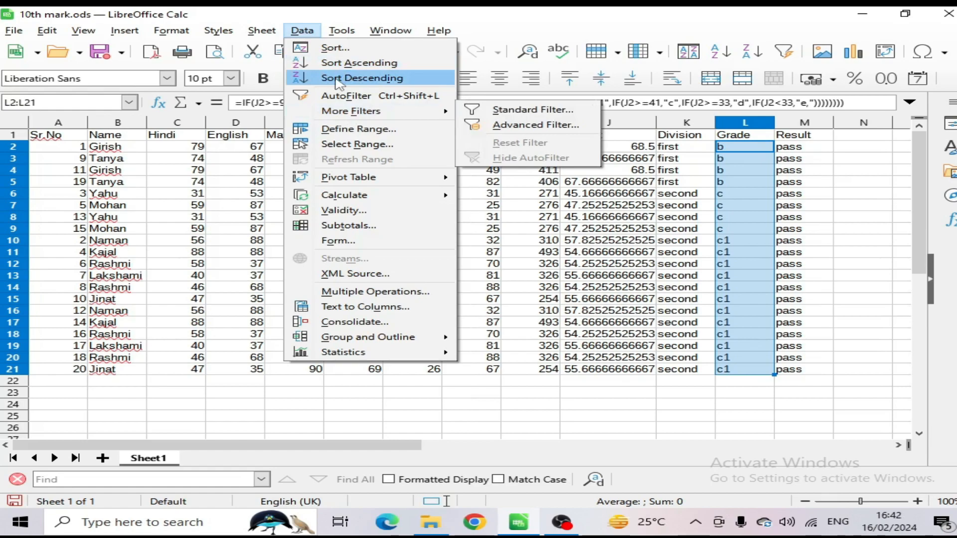
left_click(354, 78)
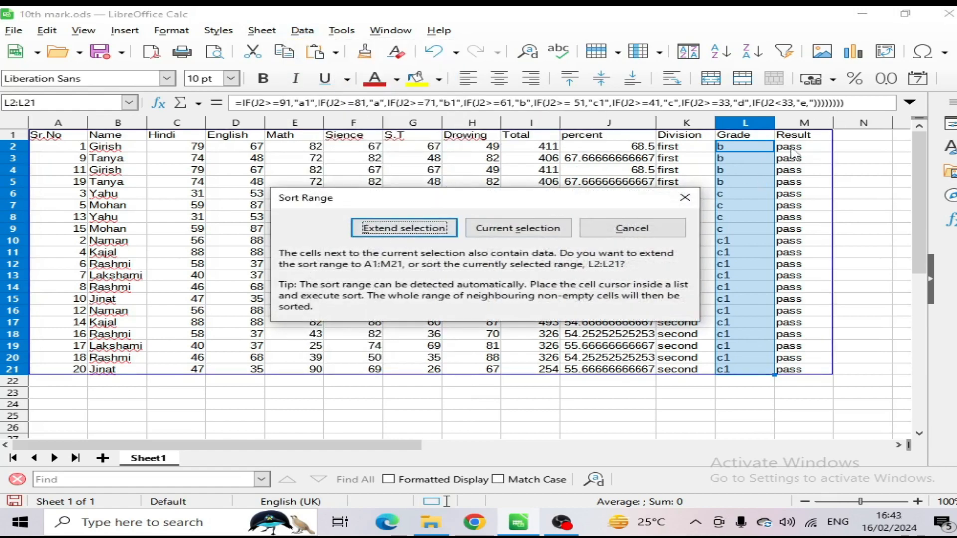
left_click(493, 234)
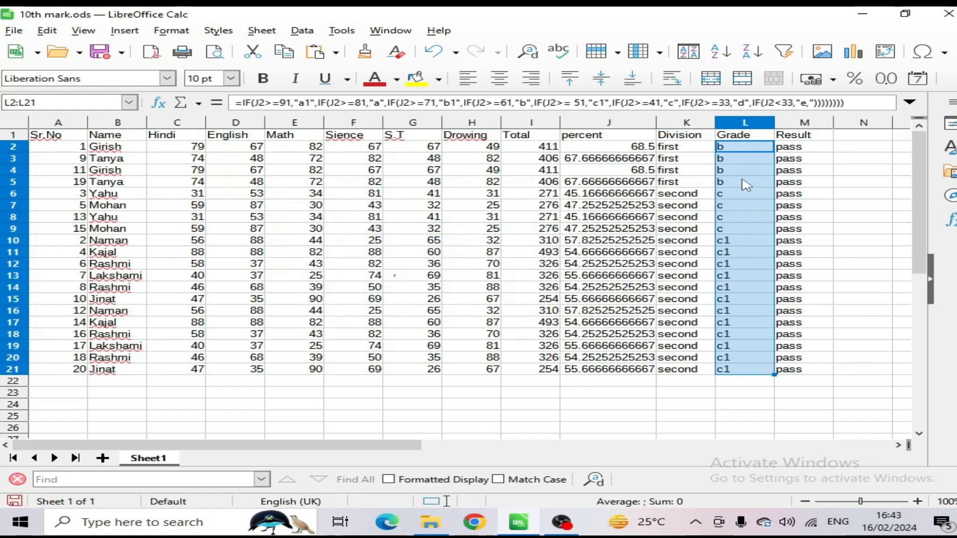
left_click(302, 30)
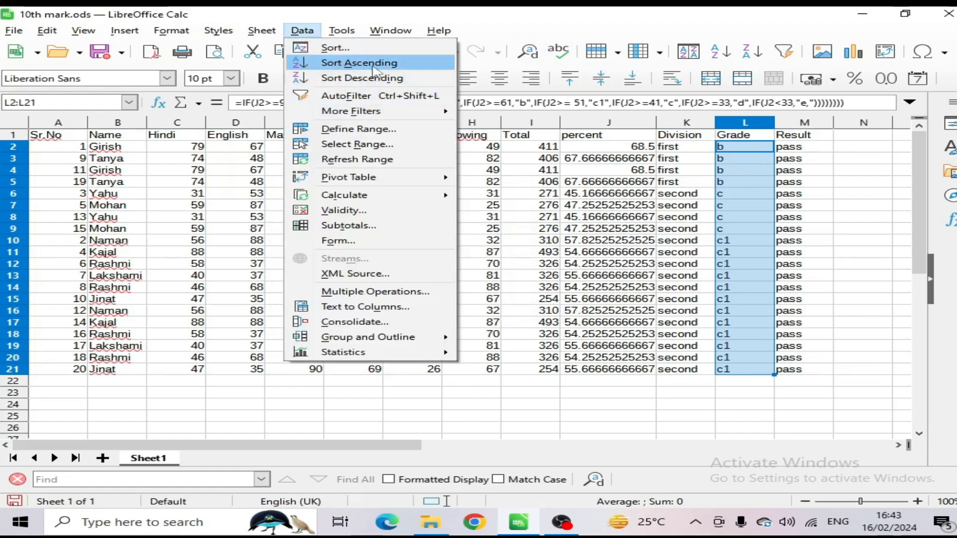
left_click(590, 208)
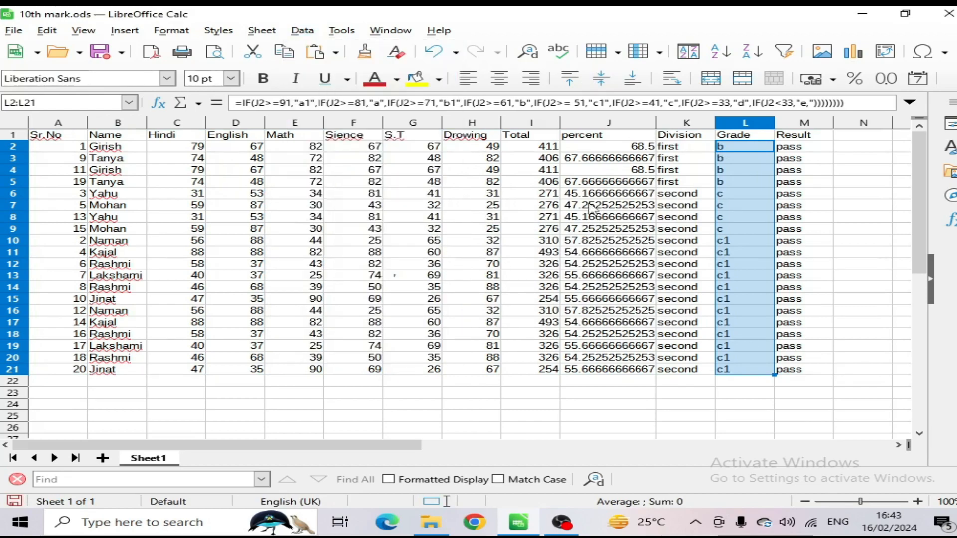
Step: Sort the Sr.No values in A2:A21 in ascending order, extending the selection so that the whole table is reordered
left_click_drag(65, 150, 57, 372)
left_click(341, 31)
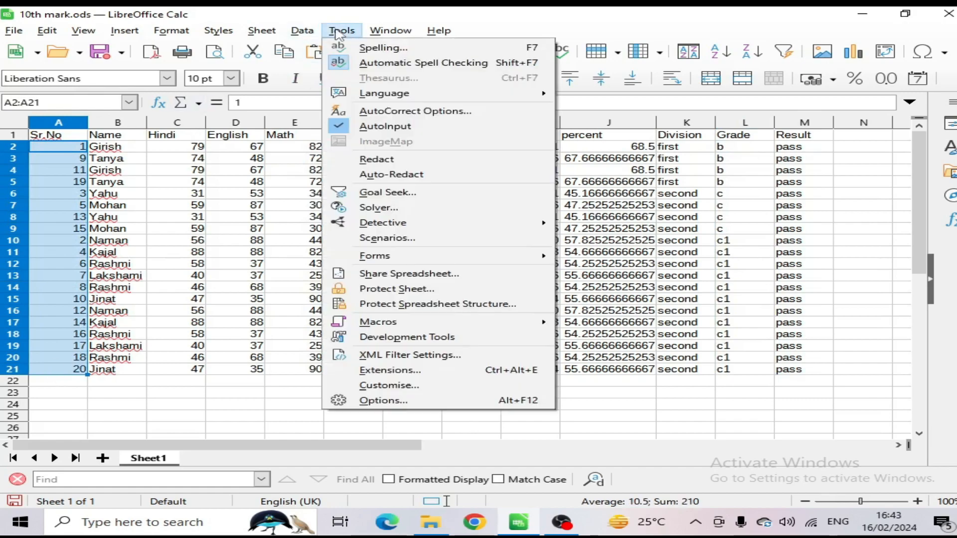
mouse_move(301, 31)
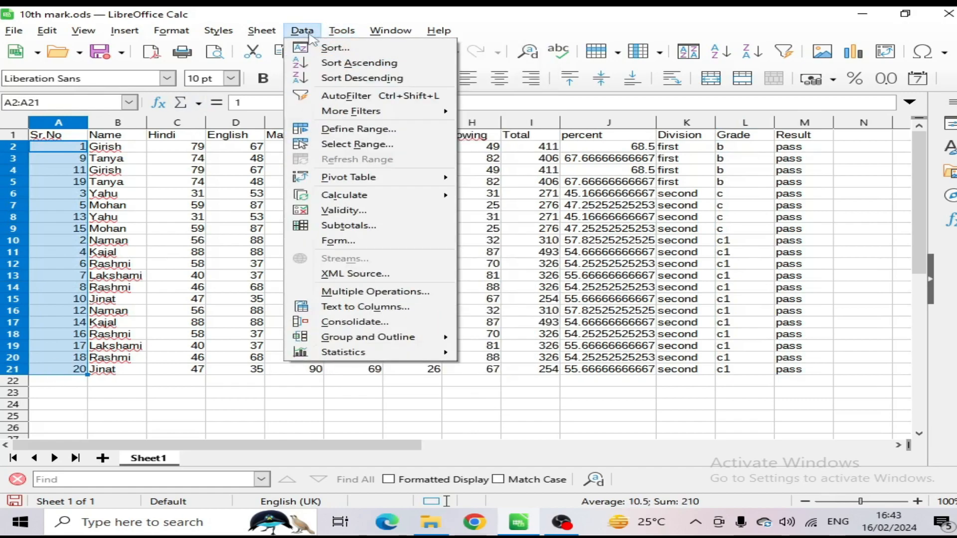
left_click(341, 63)
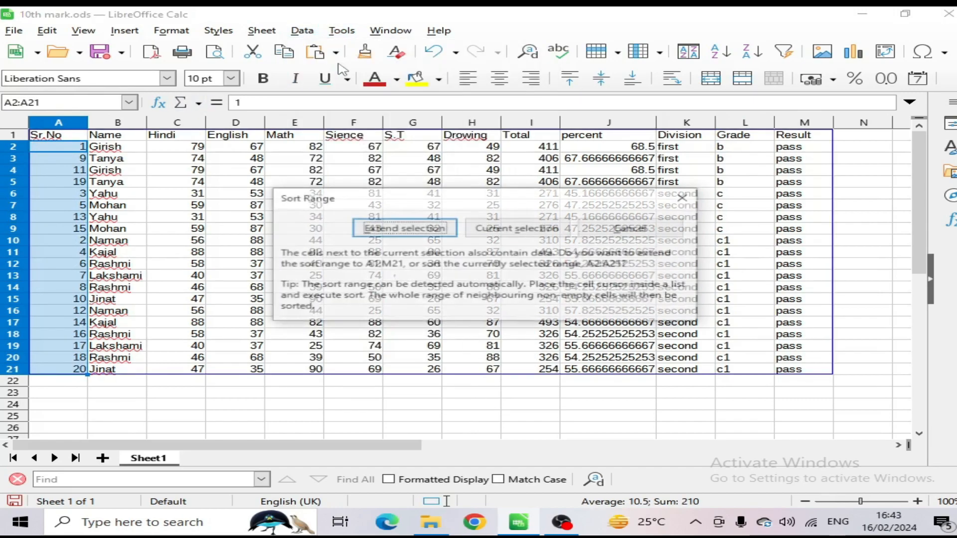
left_click(414, 230)
left_click(376, 313)
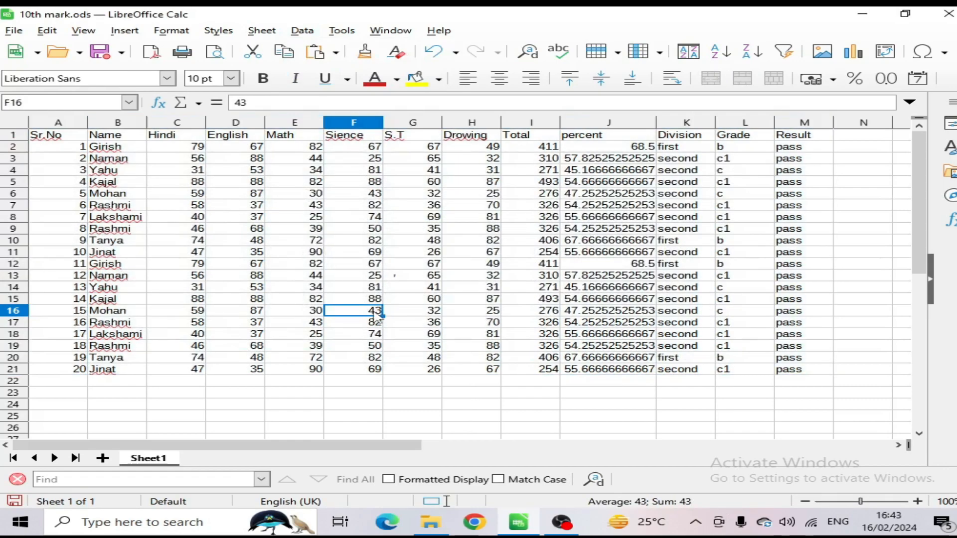
Step: Select the whole marks table A1:M21 and turn on AutoFilter for its header row
left_click(302, 31)
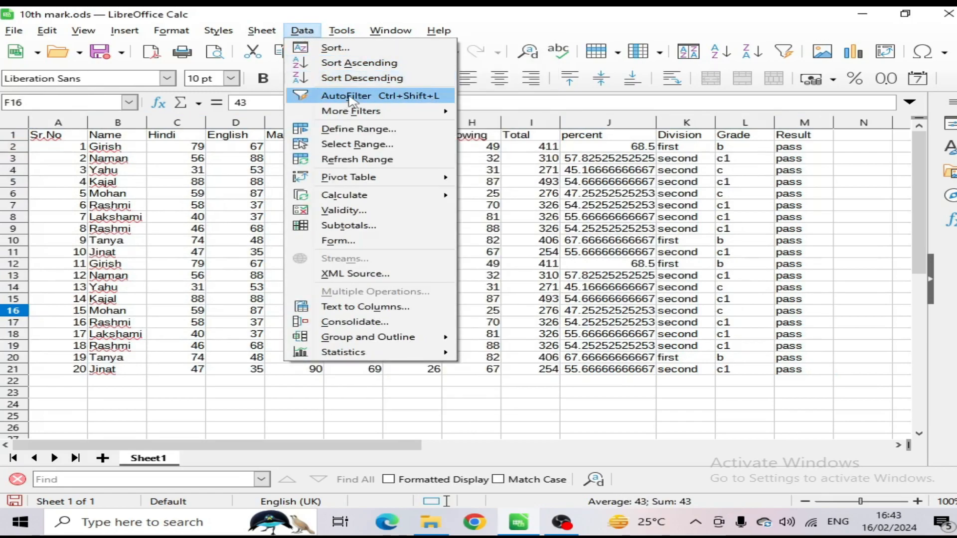
key("Escape")
left_click_drag(50, 136, 801, 373)
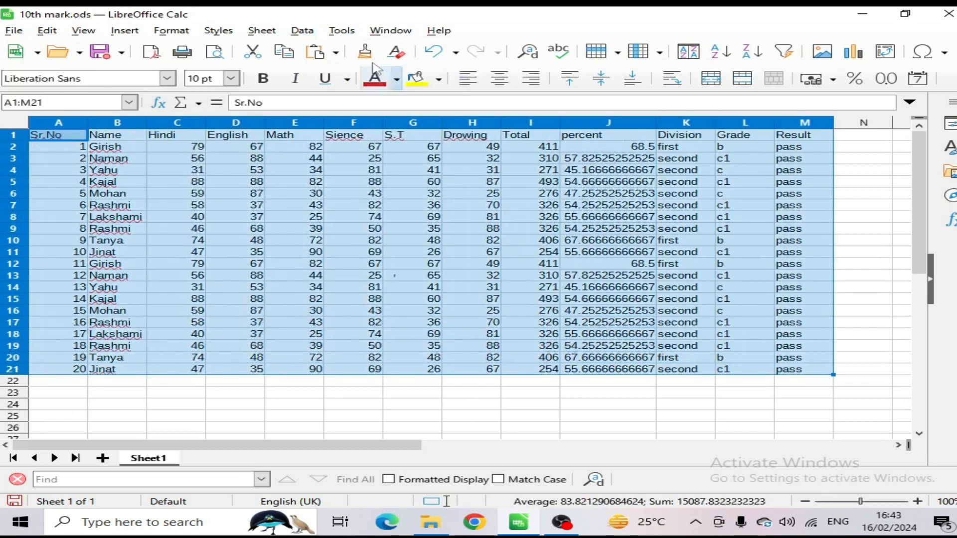
left_click(302, 30)
left_click(344, 91)
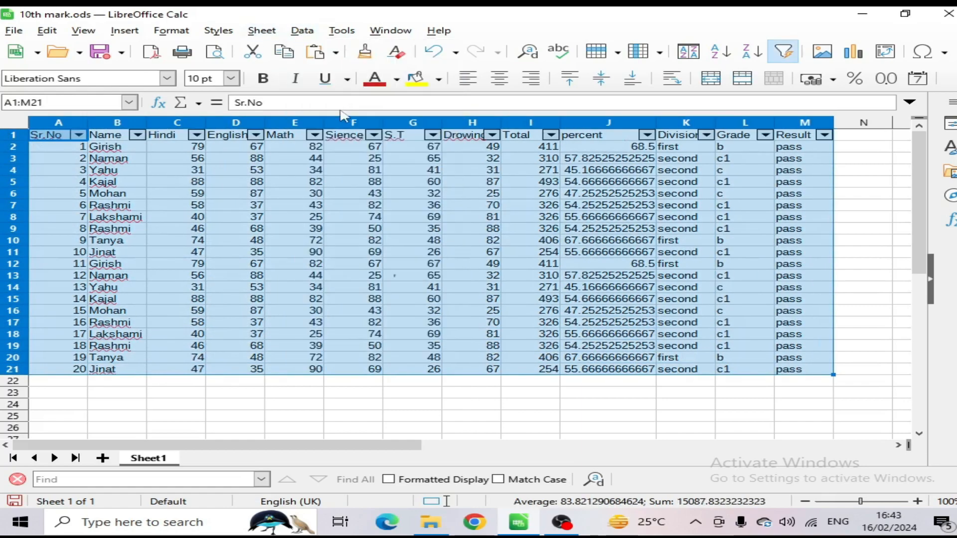
left_click(505, 198)
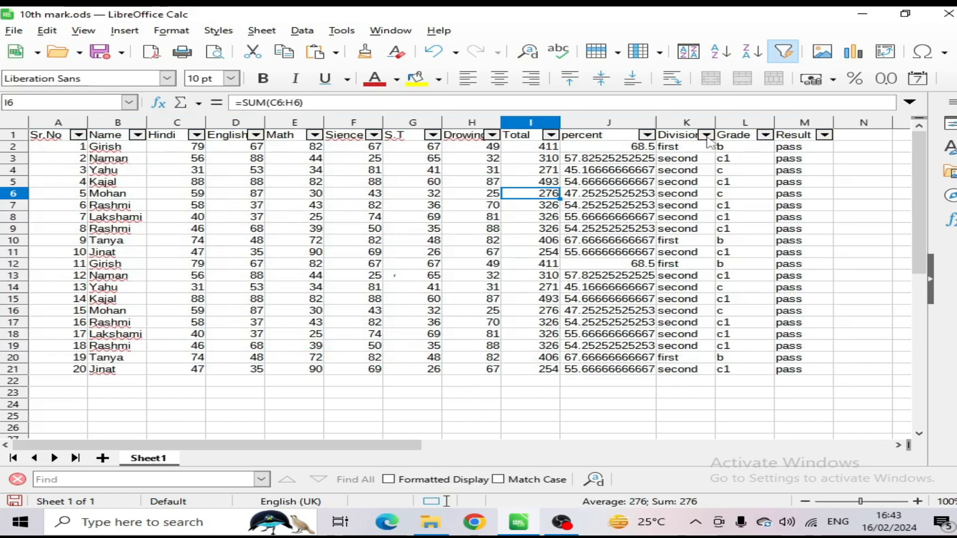
Step: Filter the Grade column to show only the students with grade c1
left_click(765, 135)
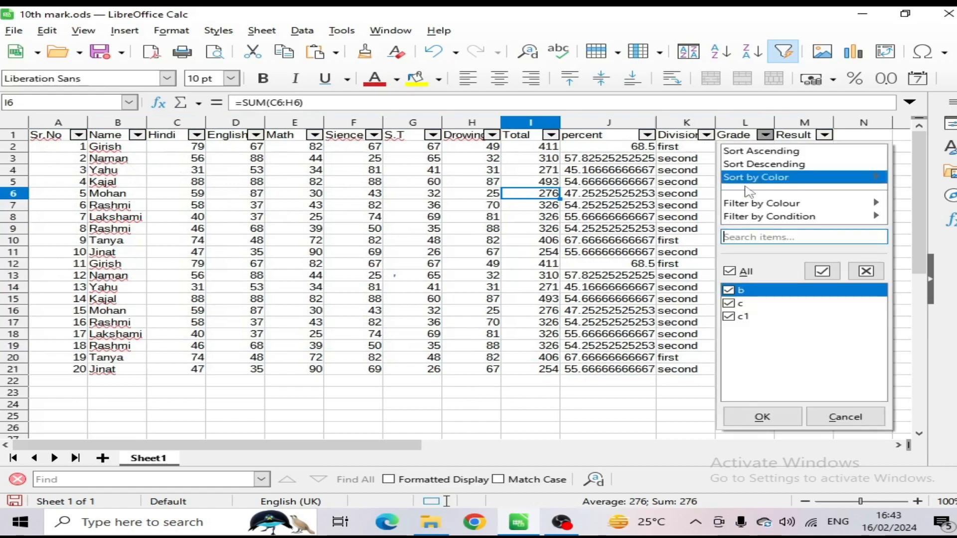
left_click(729, 271)
left_click(729, 317)
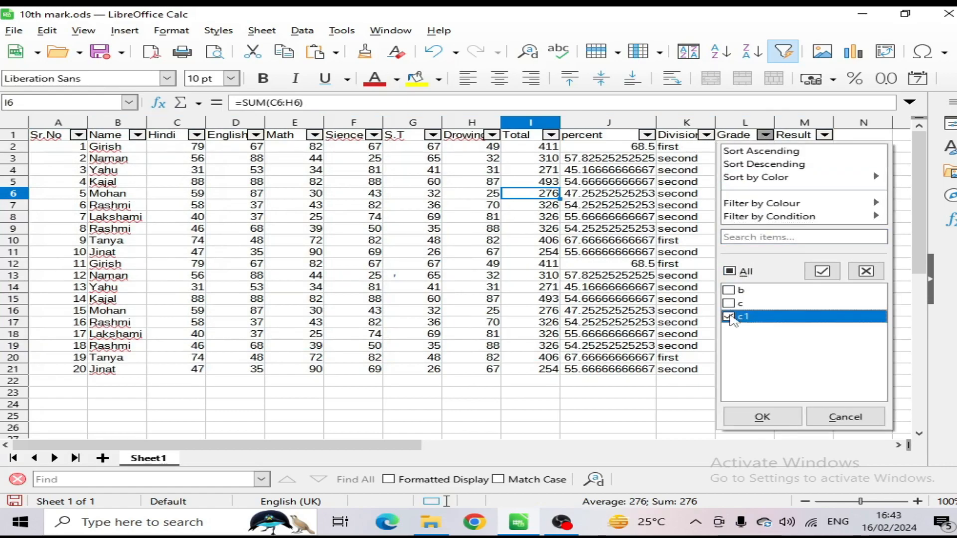
left_click(771, 424)
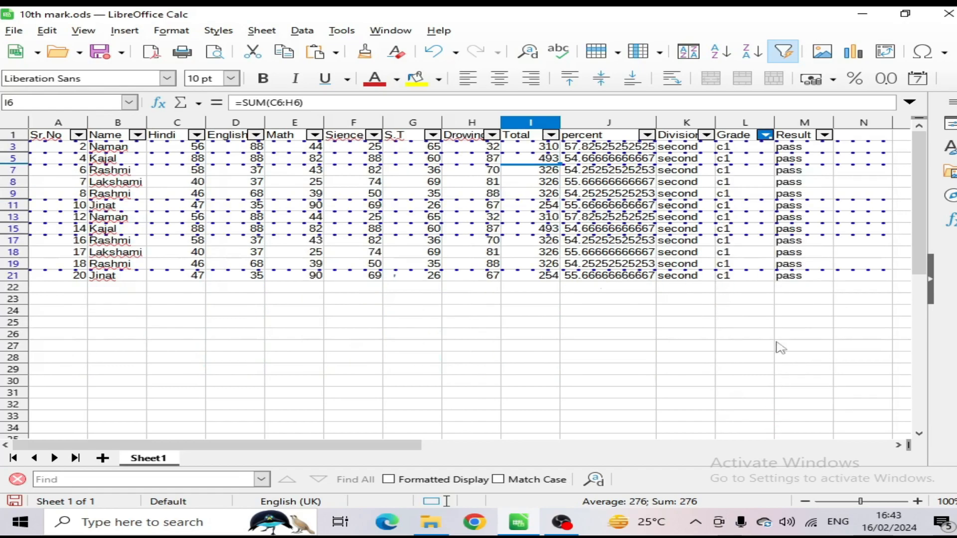
left_click(704, 189)
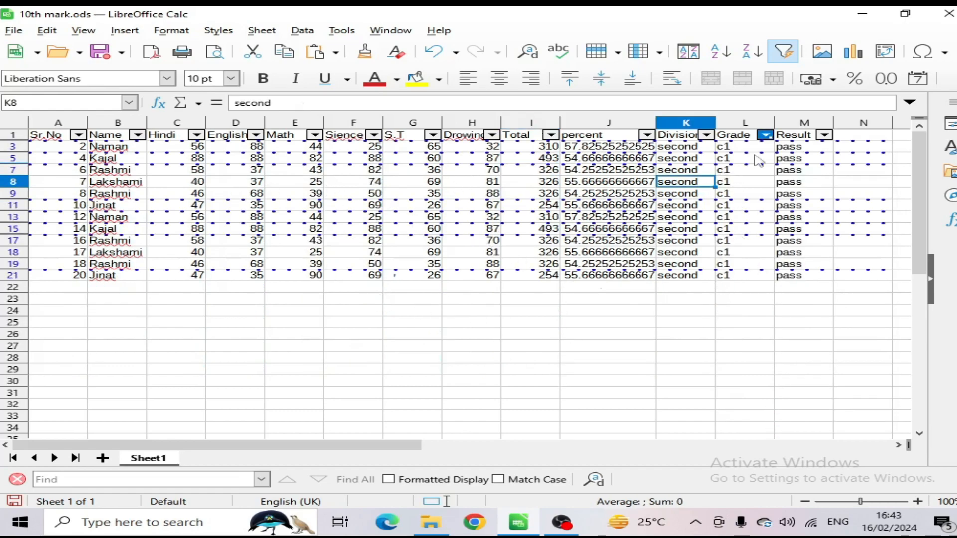
Step: Include all grades in the Grade column's filter again so that every student is listed
left_click(766, 135)
left_click(729, 284)
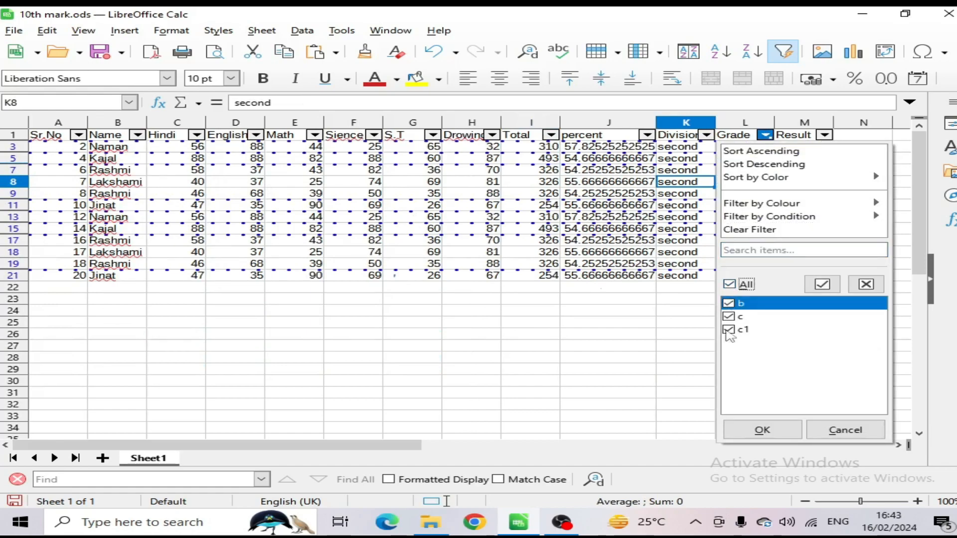
left_click(762, 431)
Step: Filter the Division column to show only the students in the first division
left_click(708, 136)
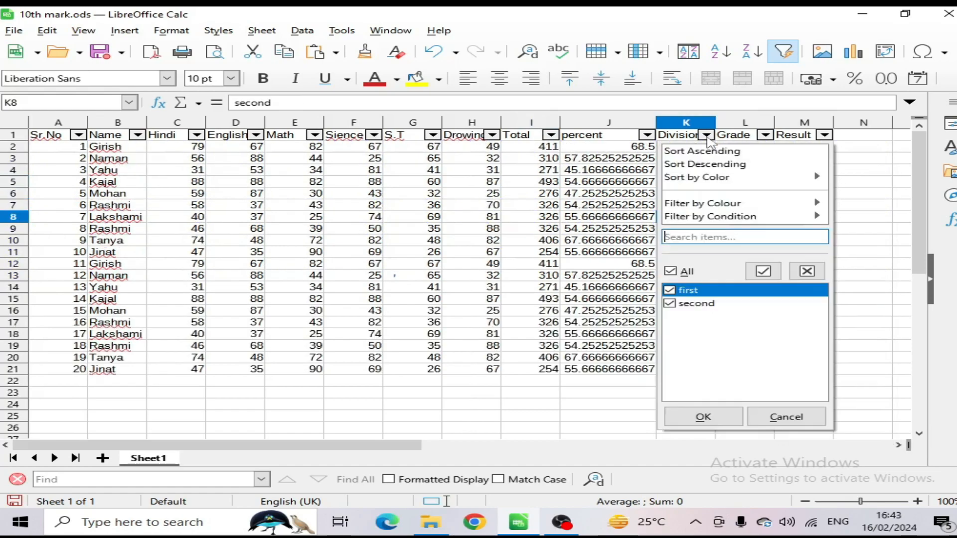
left_click(671, 271)
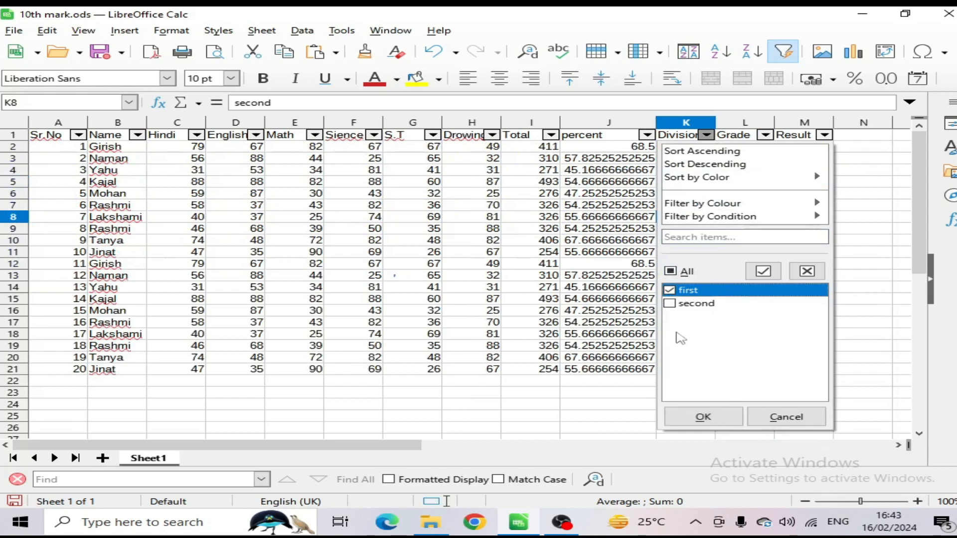
left_click(704, 417)
left_click(691, 253)
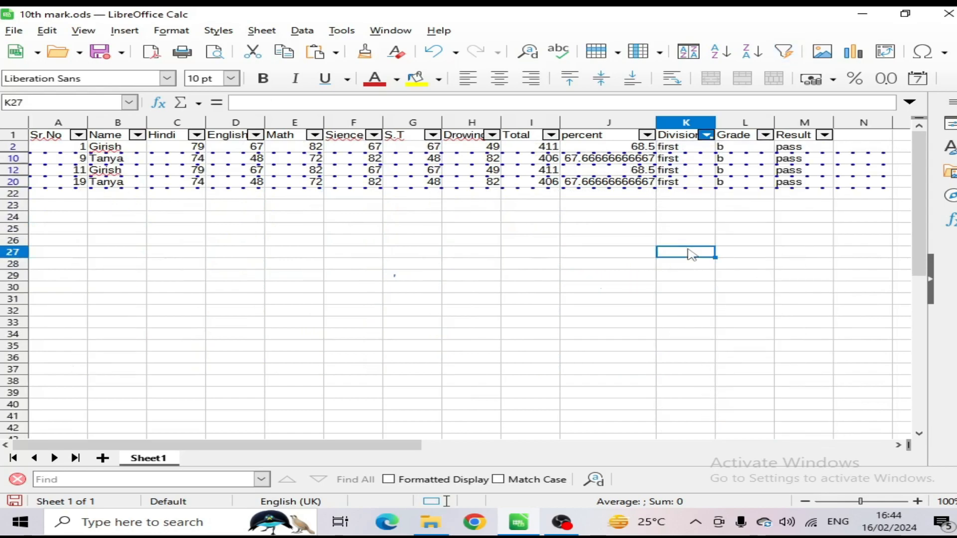
Step: Include all divisions in the Division column's filter again so that the full table is listed
left_click(707, 135)
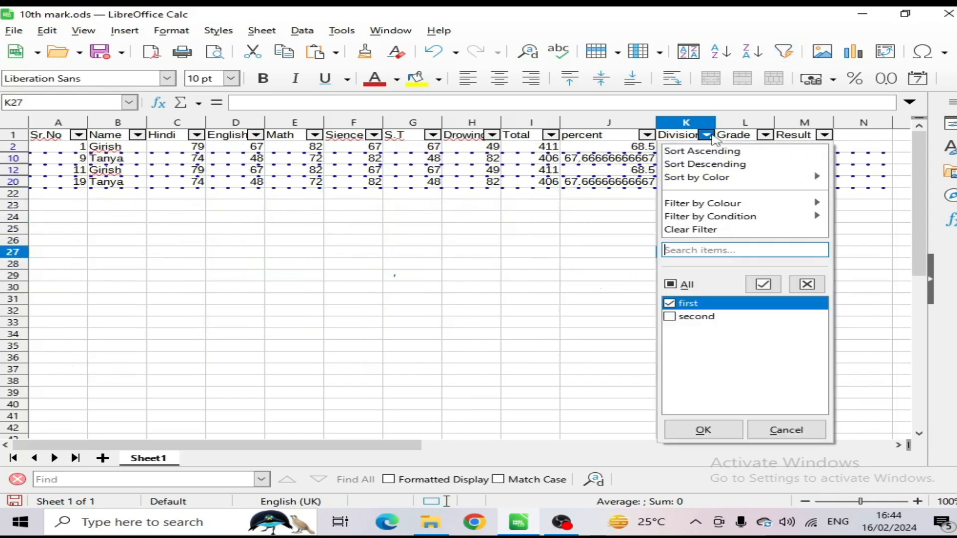
left_click(671, 284)
left_click(703, 429)
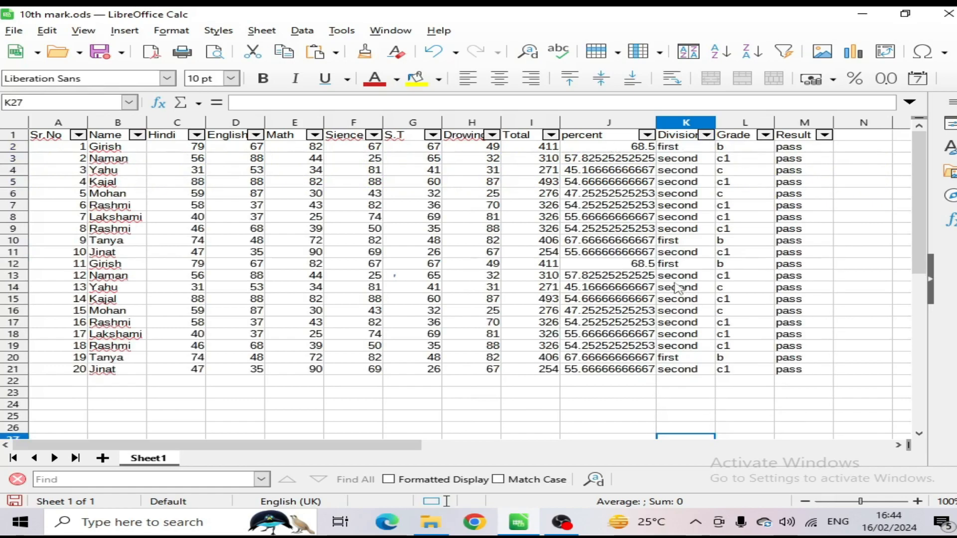
Step: Select the table A1:M21, turn its AutoFilter off and switch it back on
left_click_drag(40, 140, 796, 375)
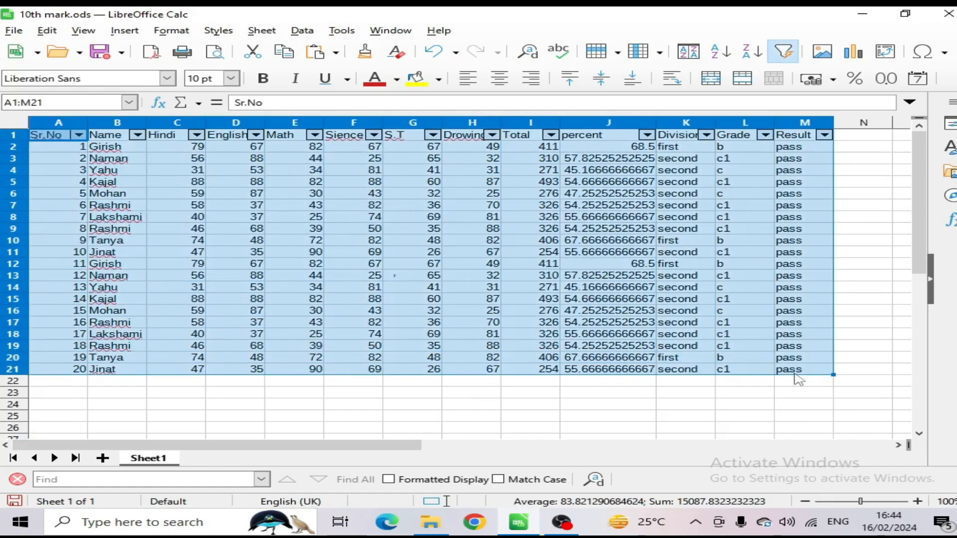
left_click(304, 32)
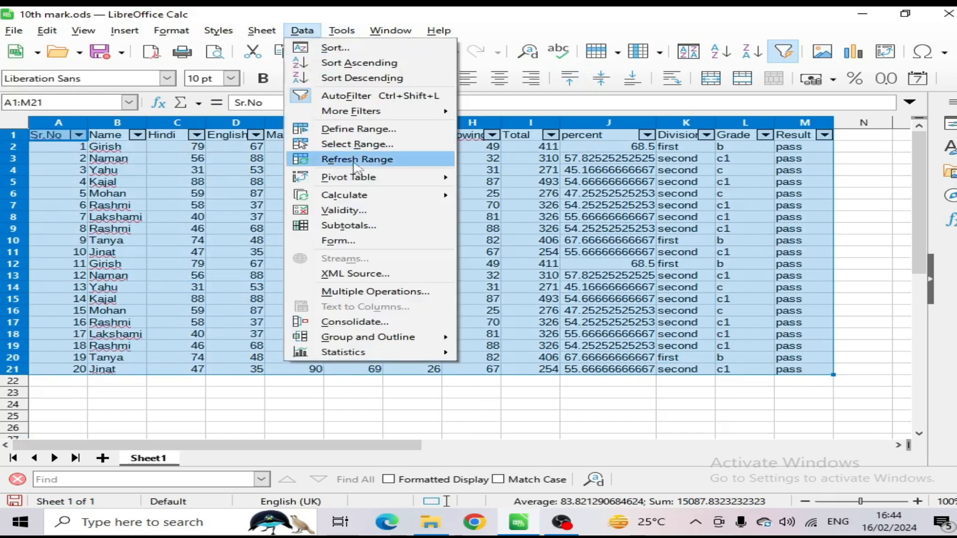
left_click(334, 96)
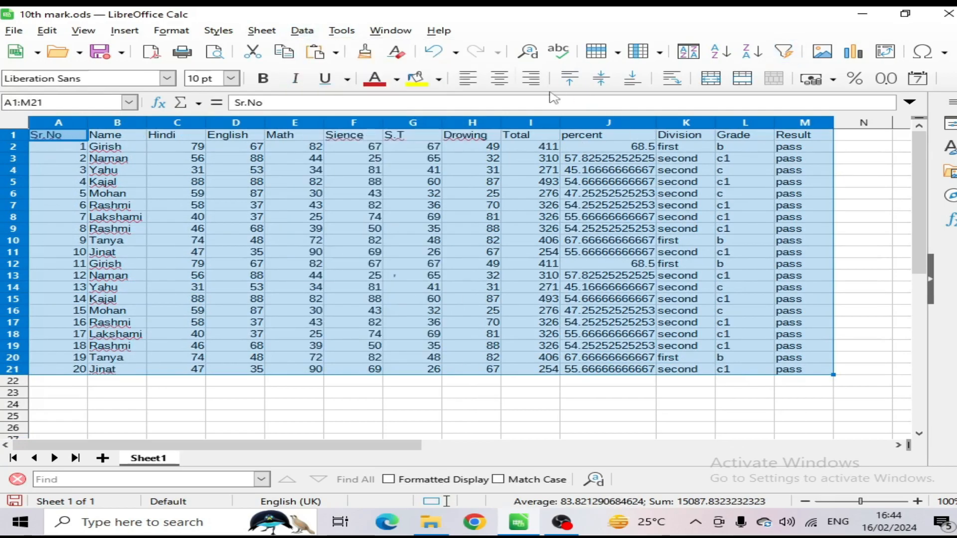
left_click(303, 30)
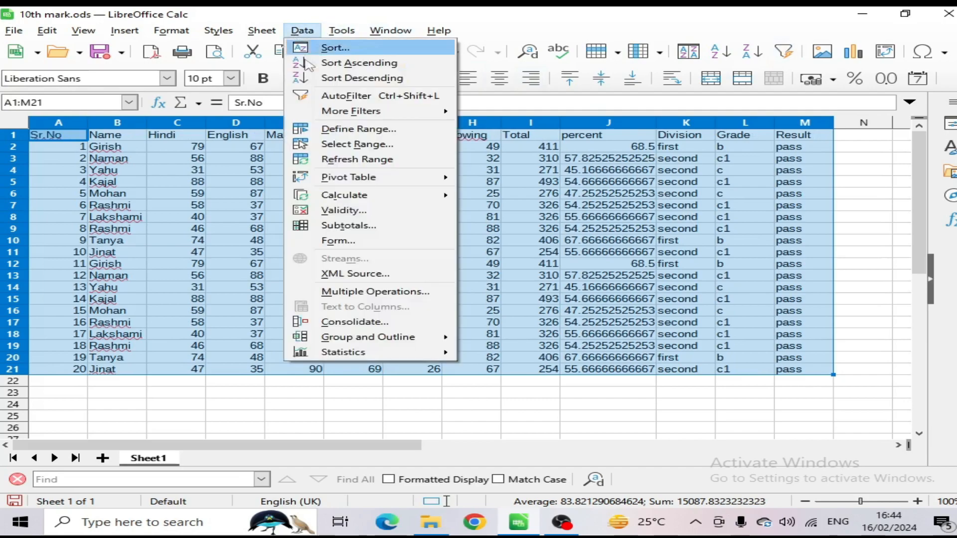
left_click(334, 96)
Step: Remove the filter arrows from the table's header row with Hide AutoFilter and select the Division heading
left_click(302, 30)
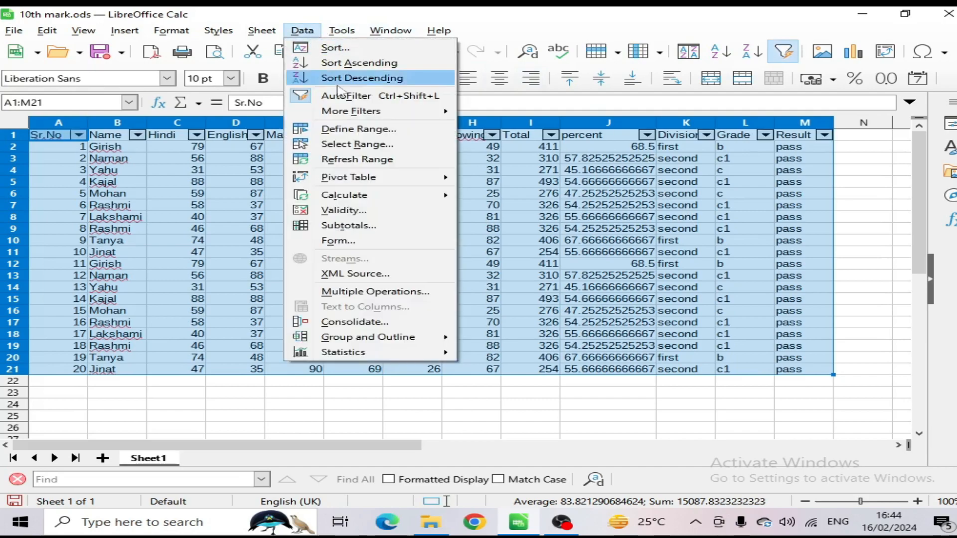
mouse_move(363, 116)
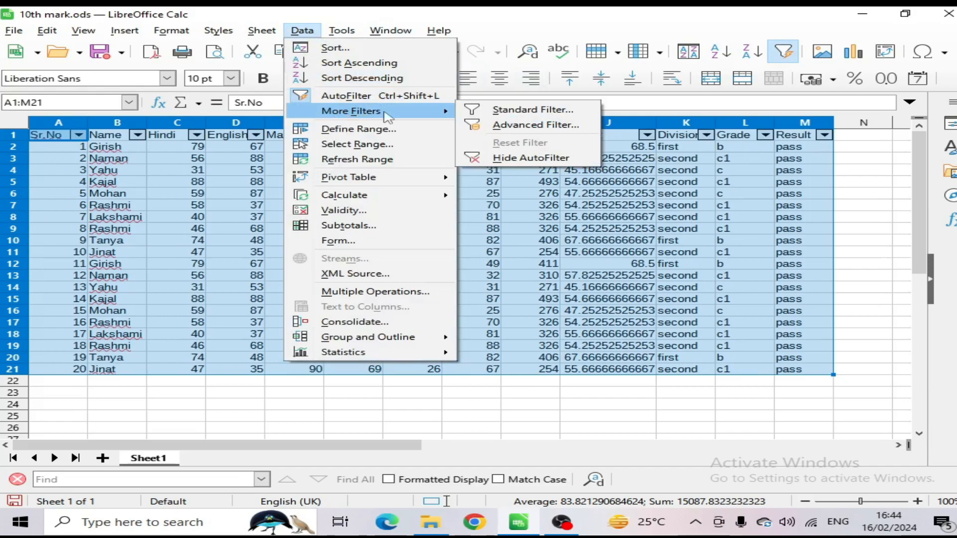
left_click(498, 158)
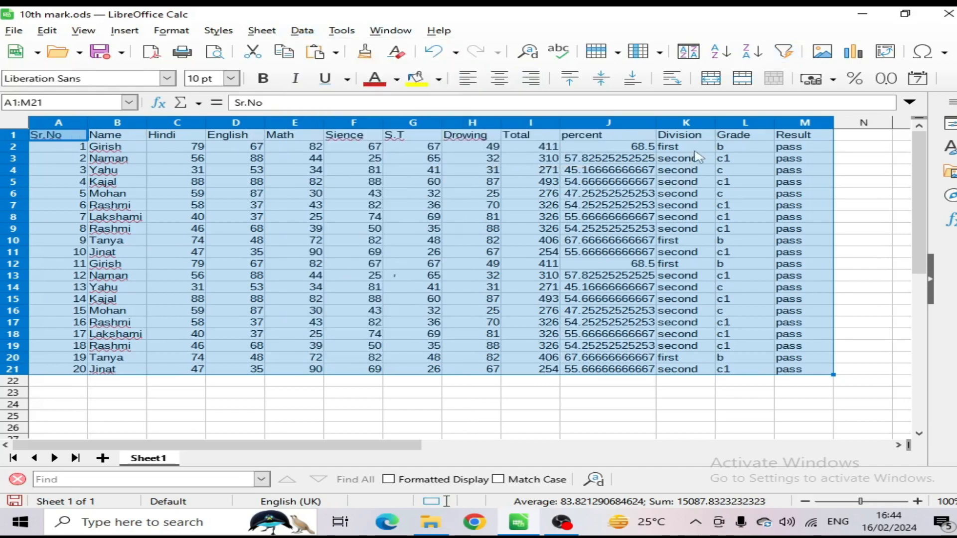
left_click(708, 138)
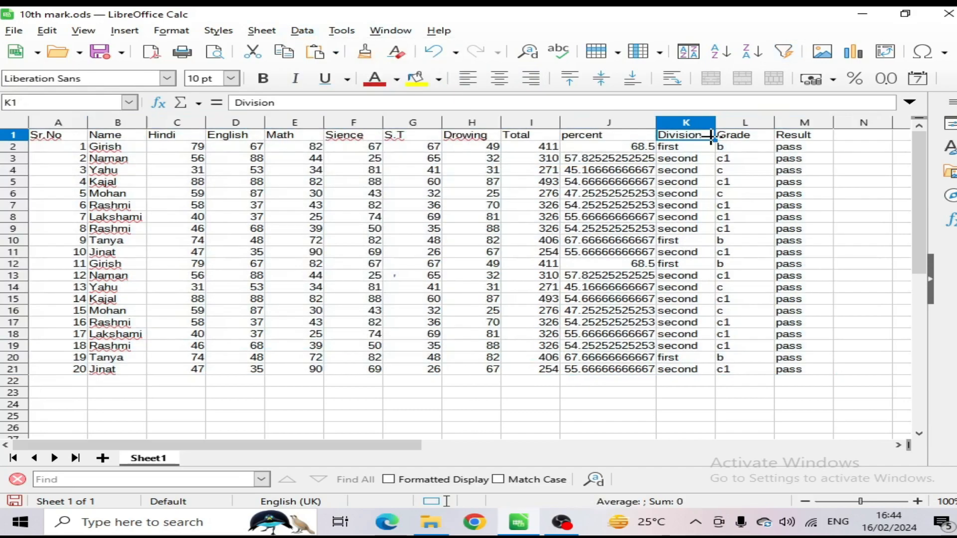
Step: Reselect the table A1:M21 and apply AutoFilter to it once more
left_click_drag(62, 139, 783, 374)
left_click(302, 30)
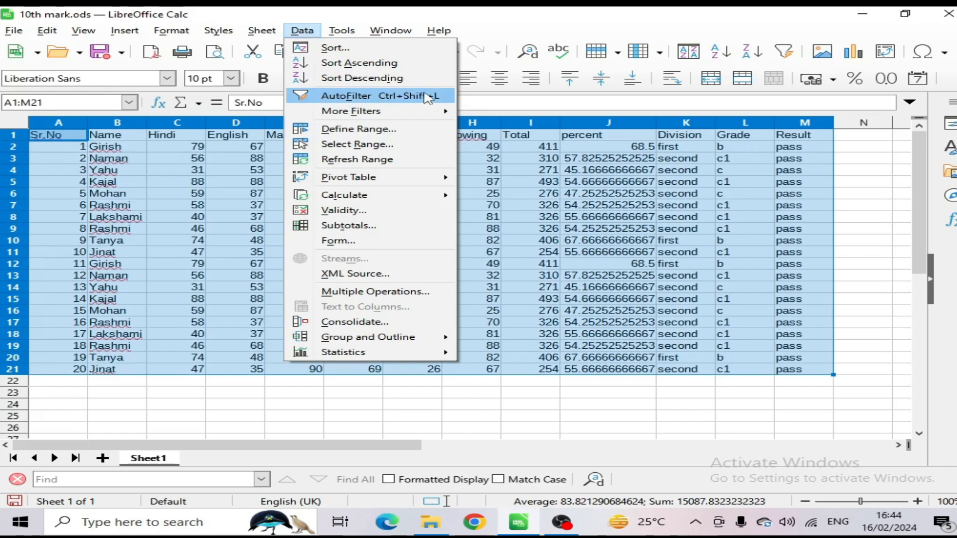
left_click(426, 96)
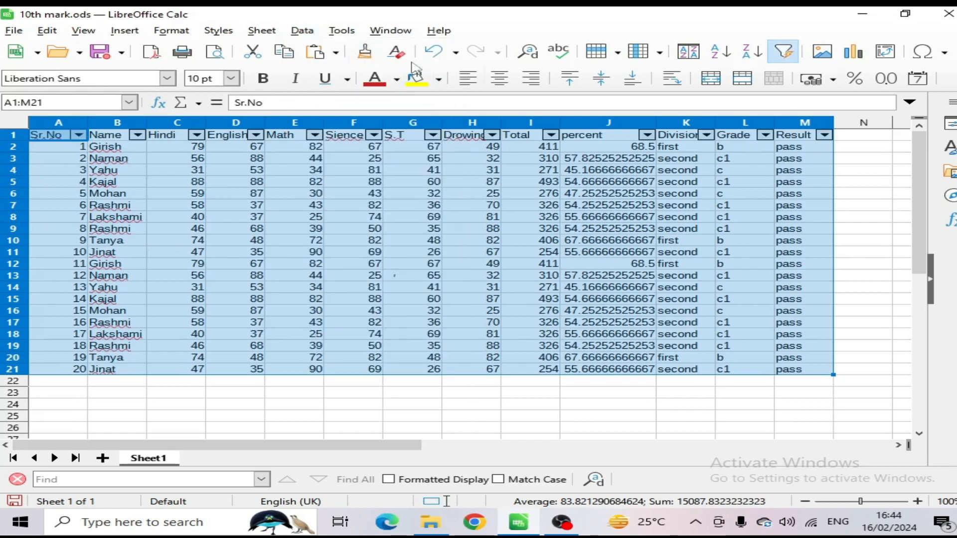
Step: Apply a Standard Filter to the table that keeps only rows whose Hindi mark is >= 70
left_click(299, 31)
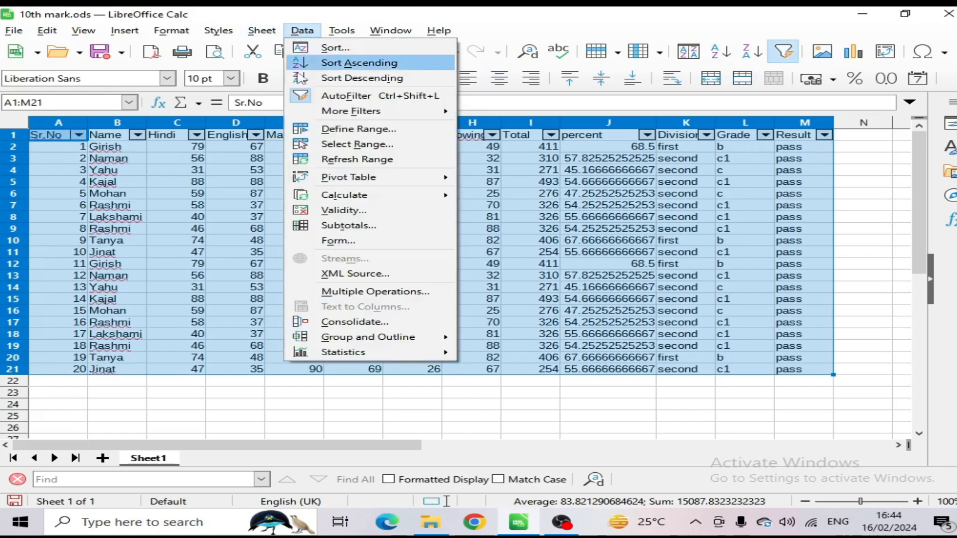
mouse_move(351, 111)
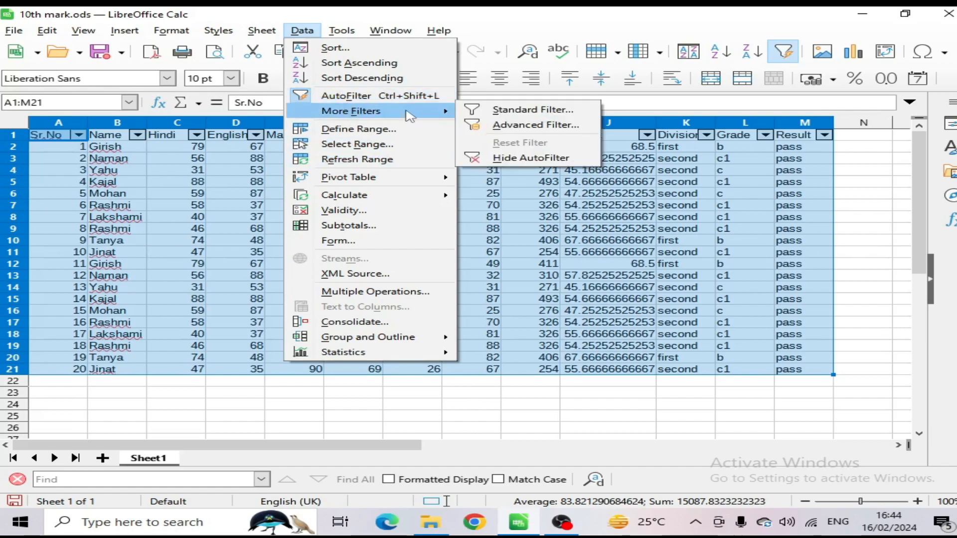
left_click(498, 112)
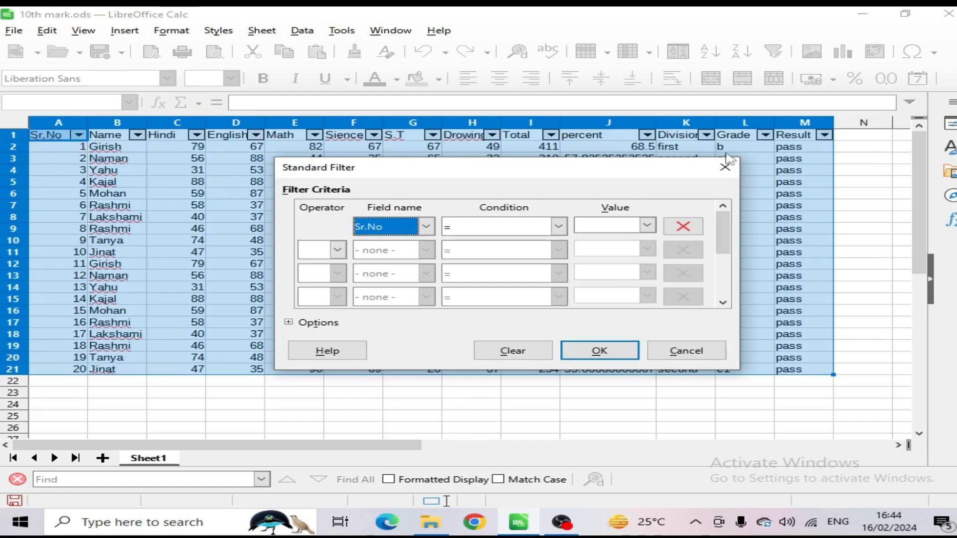
left_click(426, 226)
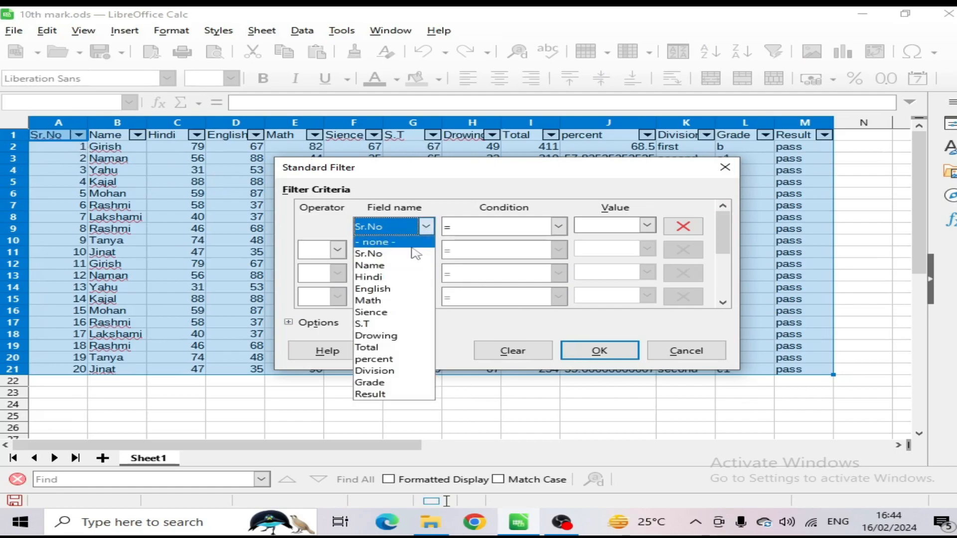
left_click(378, 278)
left_click(532, 228)
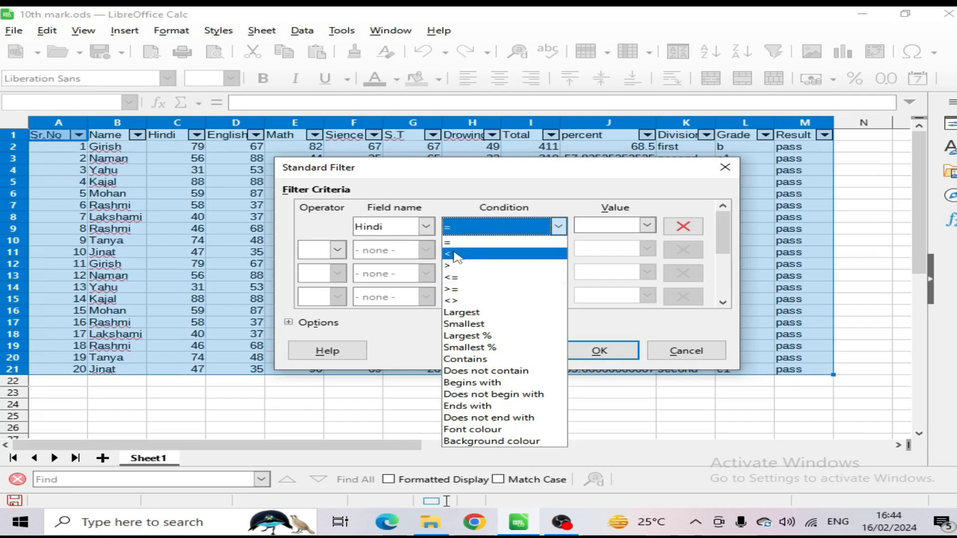
left_click(455, 289)
left_click_drag(508, 174, 572, 168)
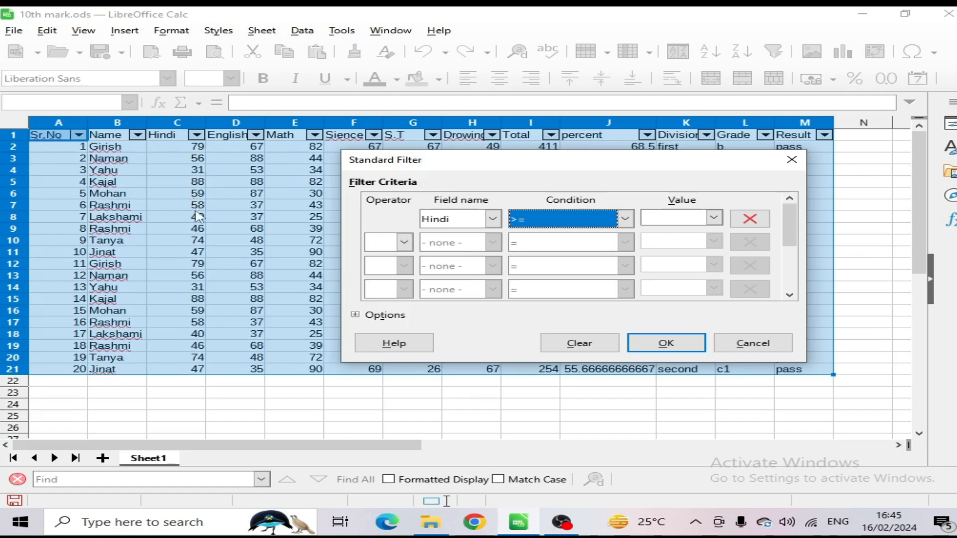
left_click(658, 218)
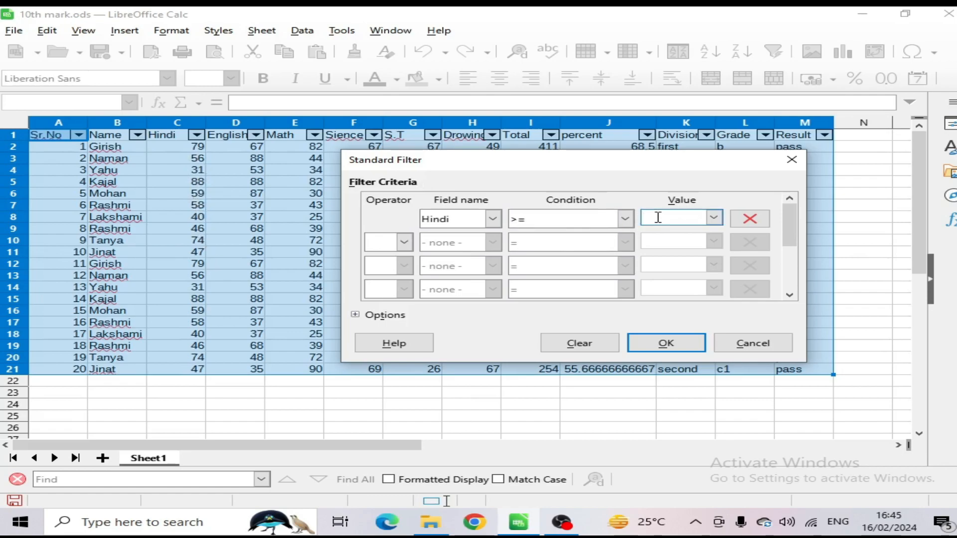
type("70")
left_click(651, 340)
left_click(533, 289)
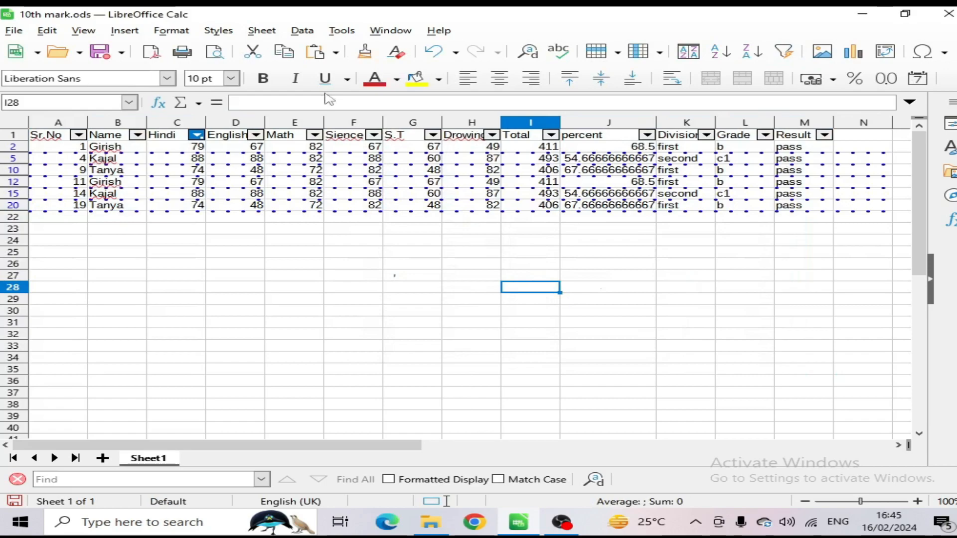
Step: Check the Hindi mark in each row listed by the Standard Filter
left_click(196, 148)
left_click(195, 159)
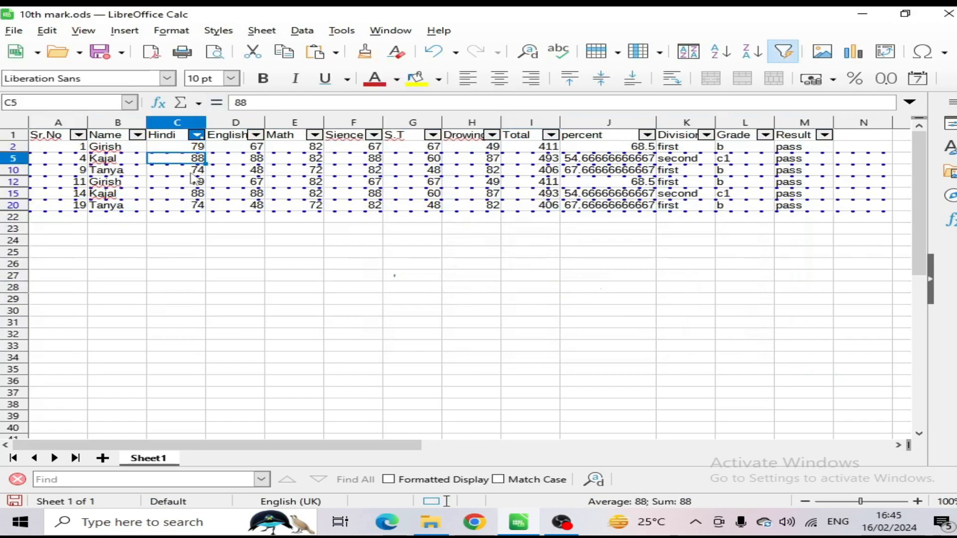
left_click(193, 173)
left_click(194, 182)
left_click(195, 193)
left_click(196, 203)
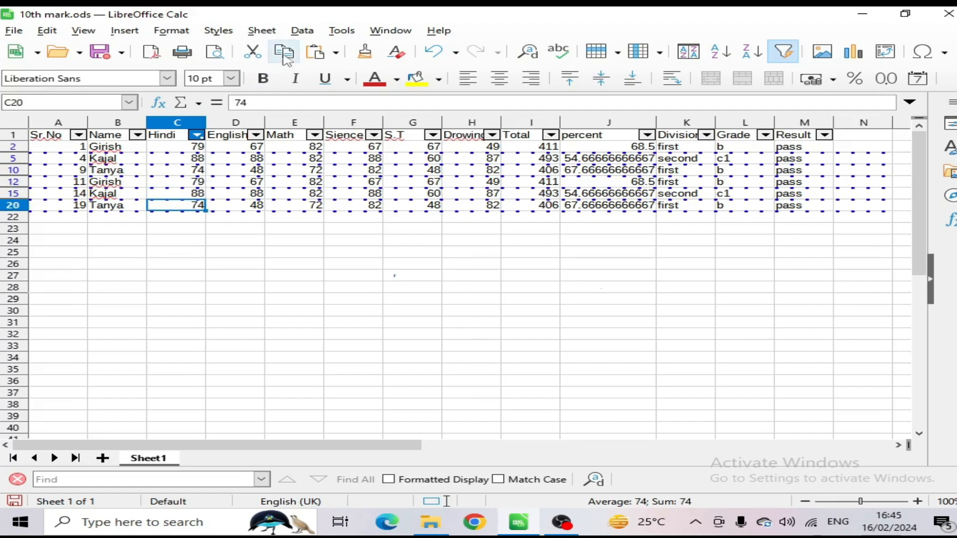
Step: Undo the Standard Filter on the Hindi marks
left_click(297, 32)
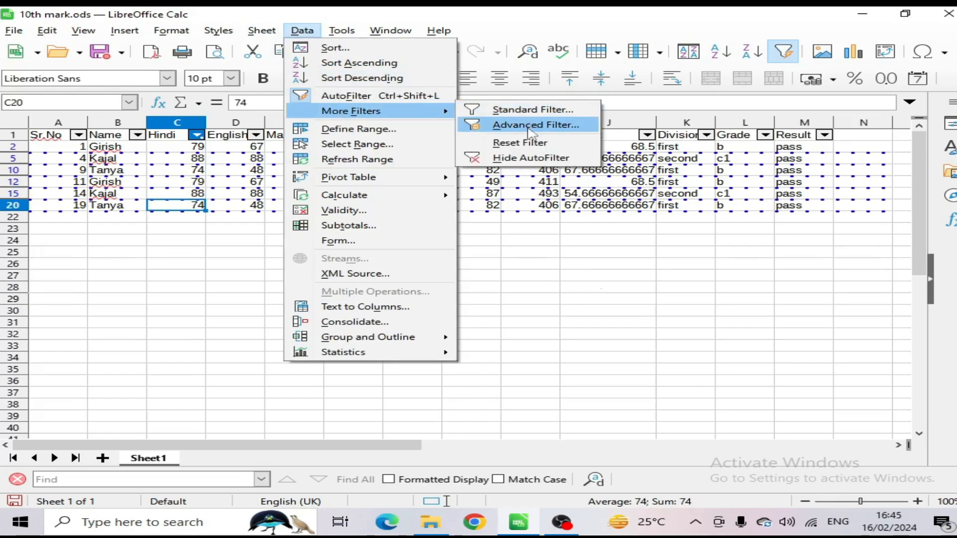
left_click(597, 257)
key("ctrl+z")
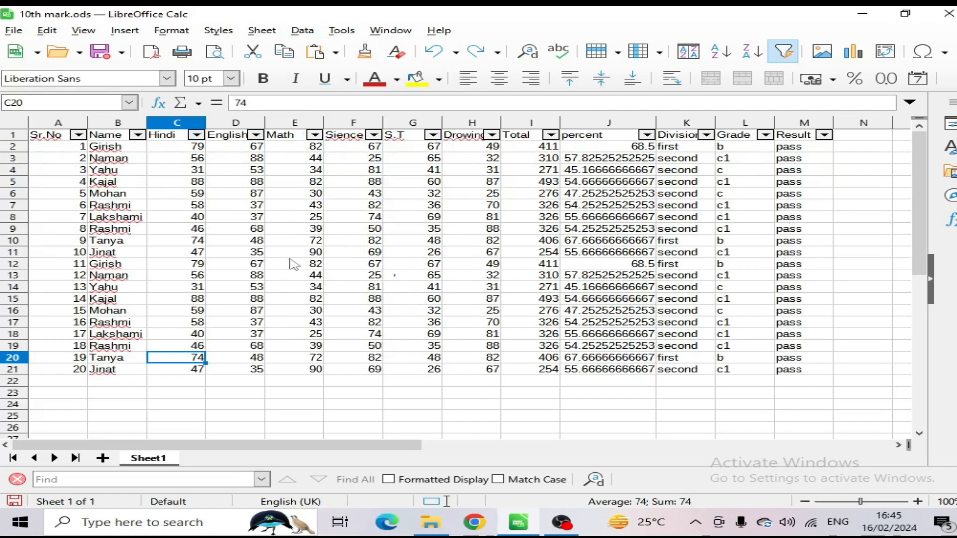
Step: Filter the Grade column with AutoFilter so that only grade c is included
left_click(765, 134)
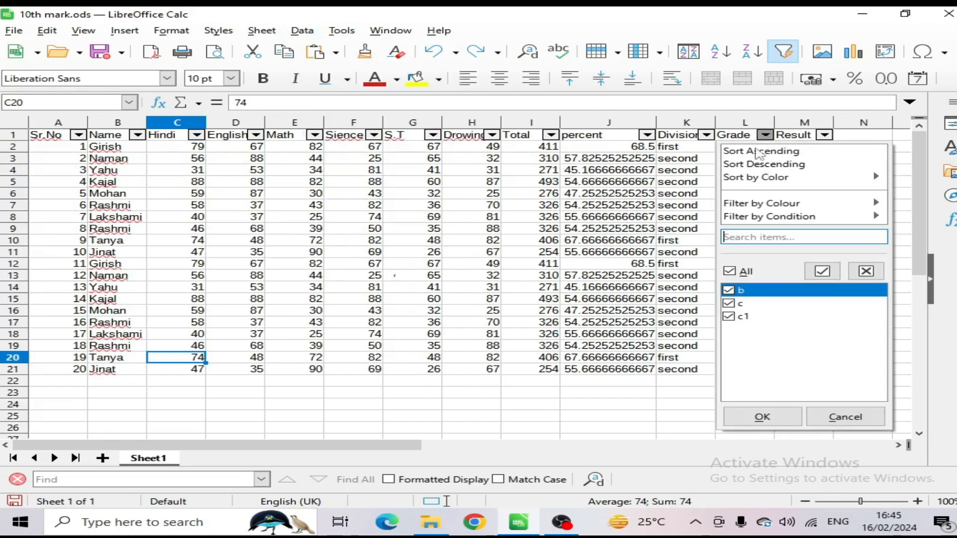
left_click(729, 271)
left_click(729, 303)
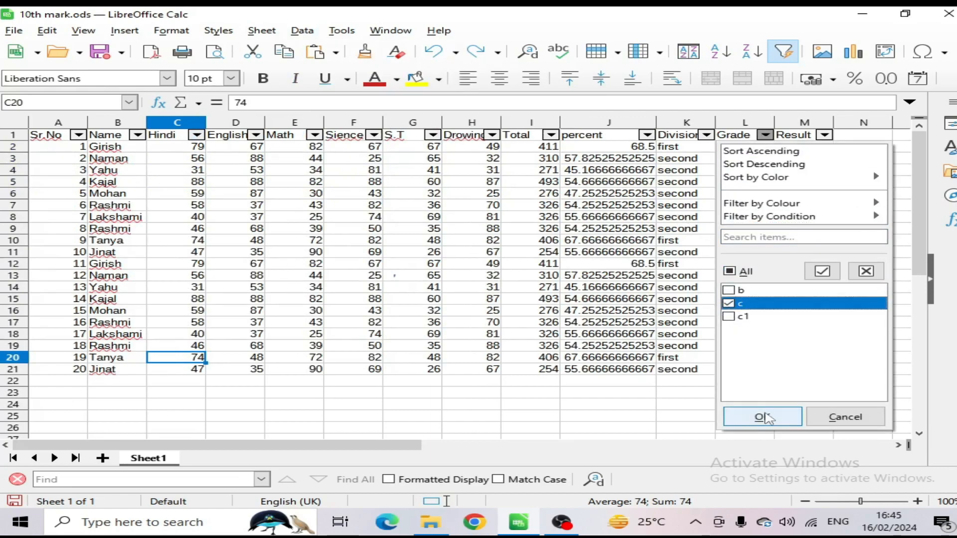
left_click(770, 417)
Step: Include all grades in the Grade column's filter again
left_click(765, 134)
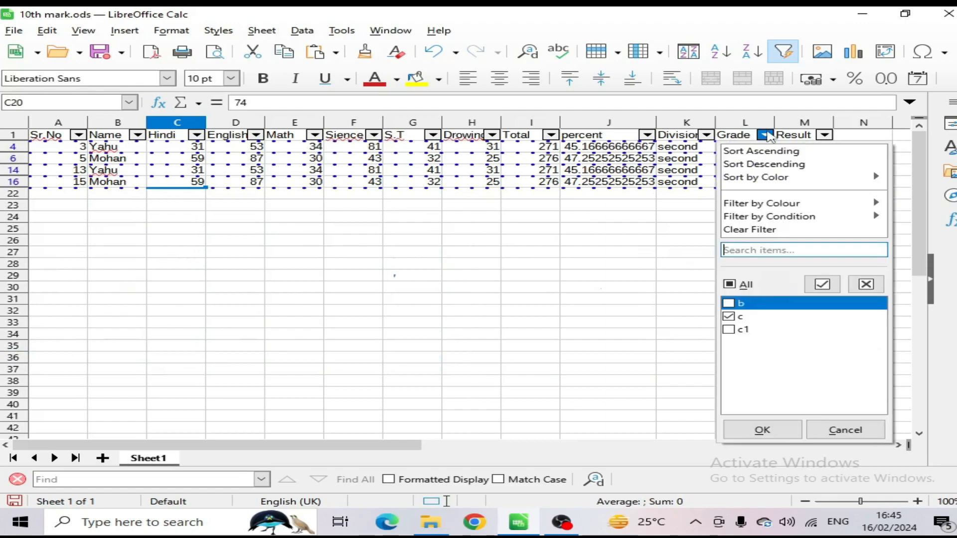
left_click(729, 284)
left_click(755, 432)
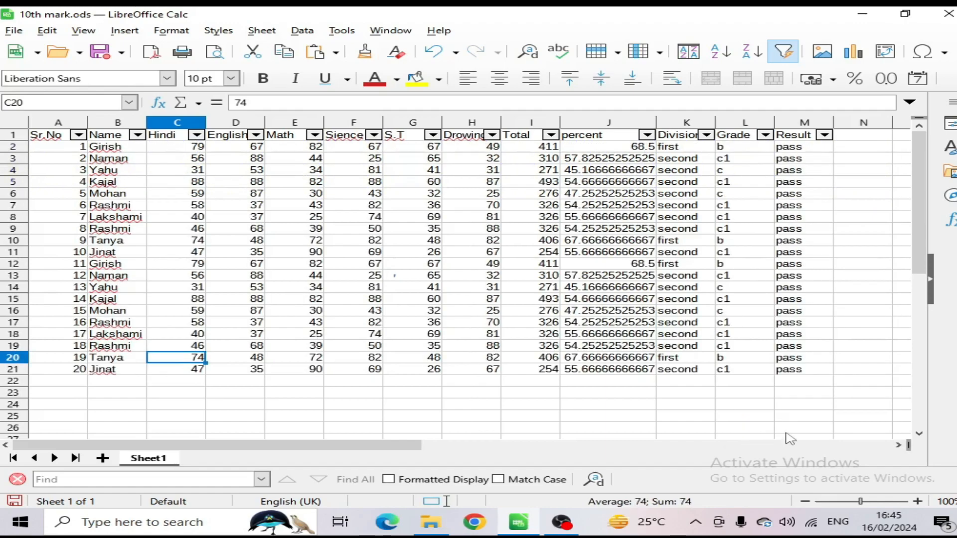
Step: Create a filter criteria range beside the table with the heading Grade in N7 and the value c in N8
left_click(731, 139)
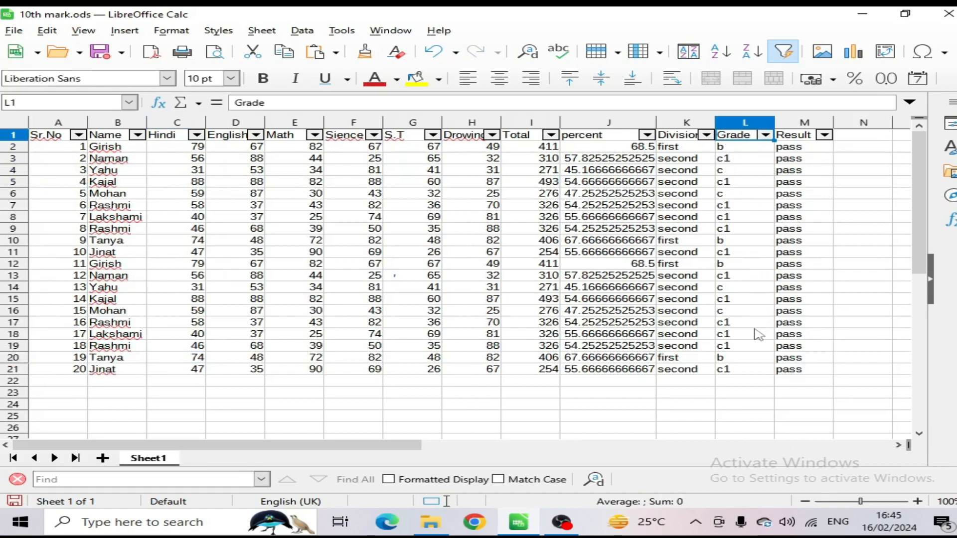
left_click(866, 206)
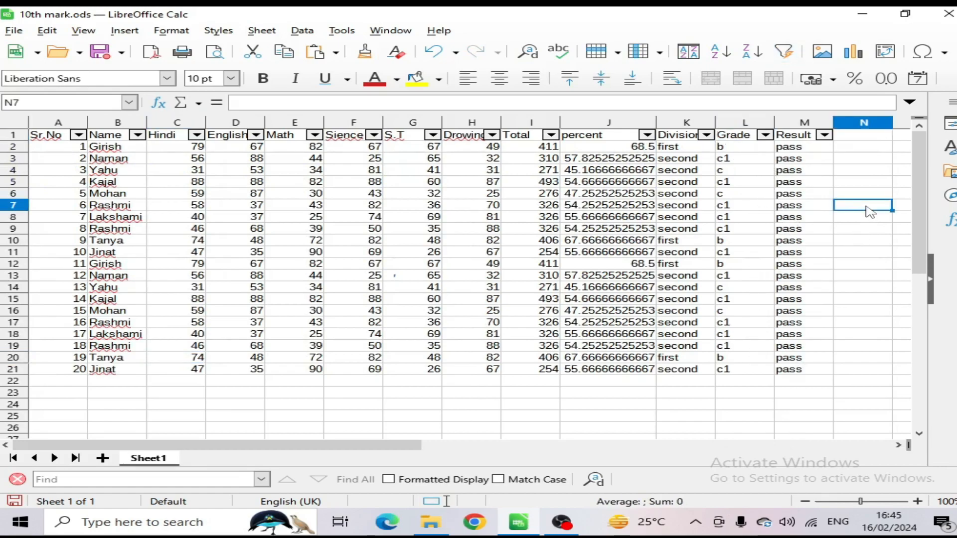
type("Gr")
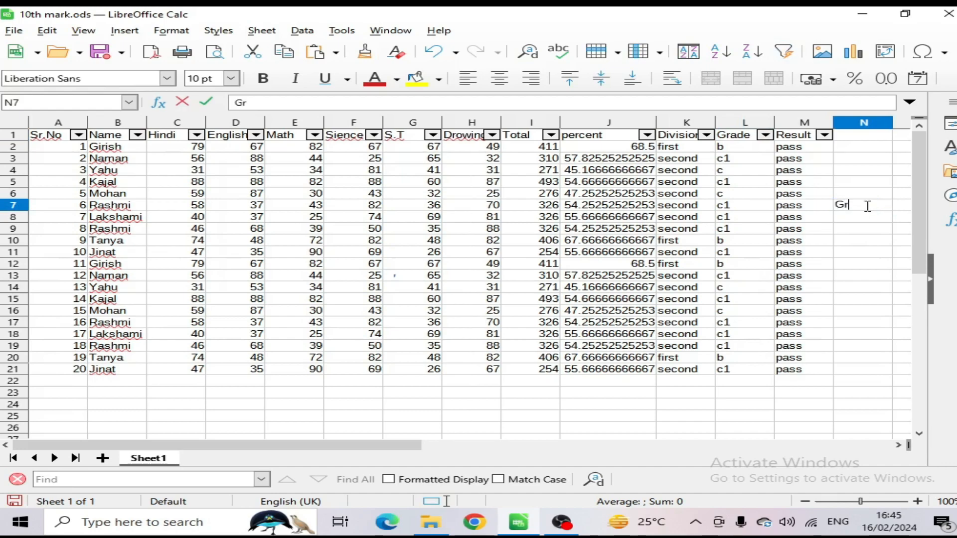
type("ade")
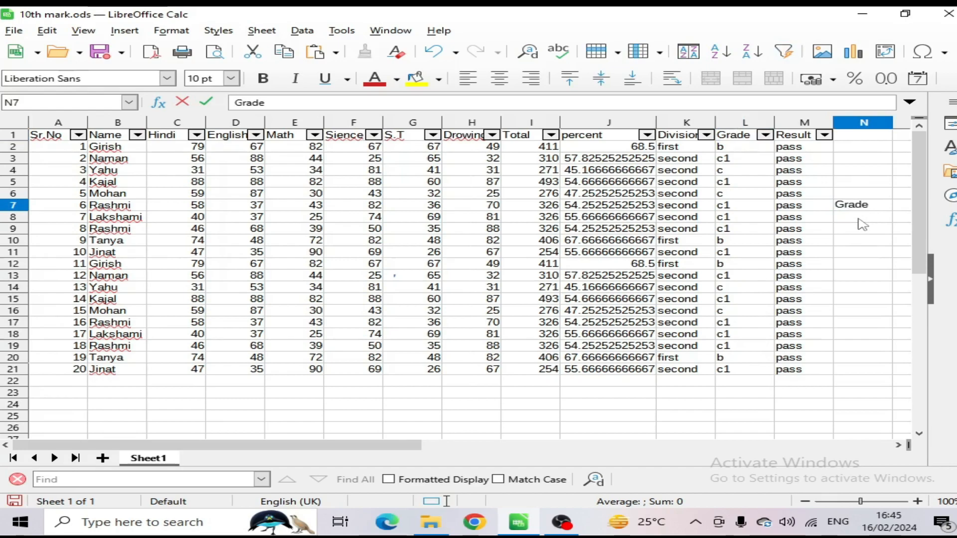
key("Return")
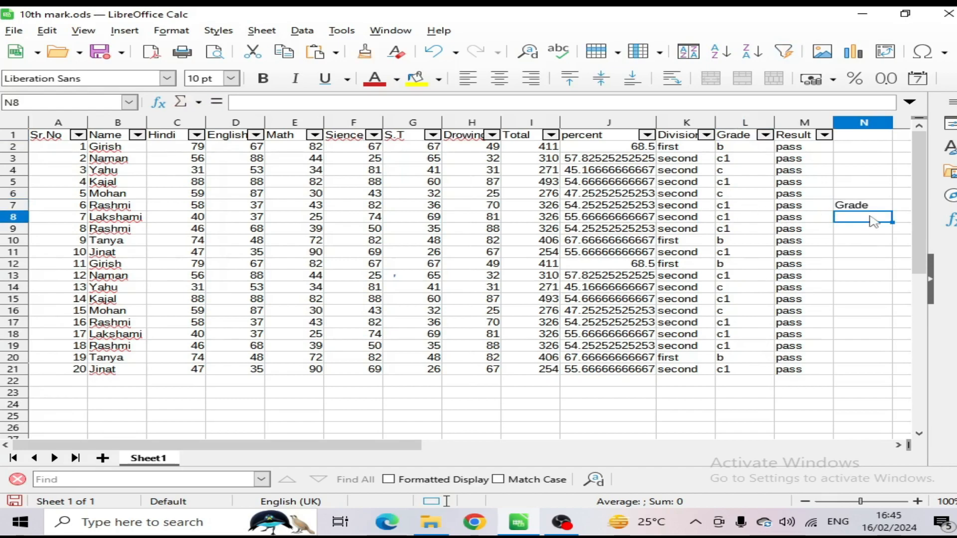
type("c")
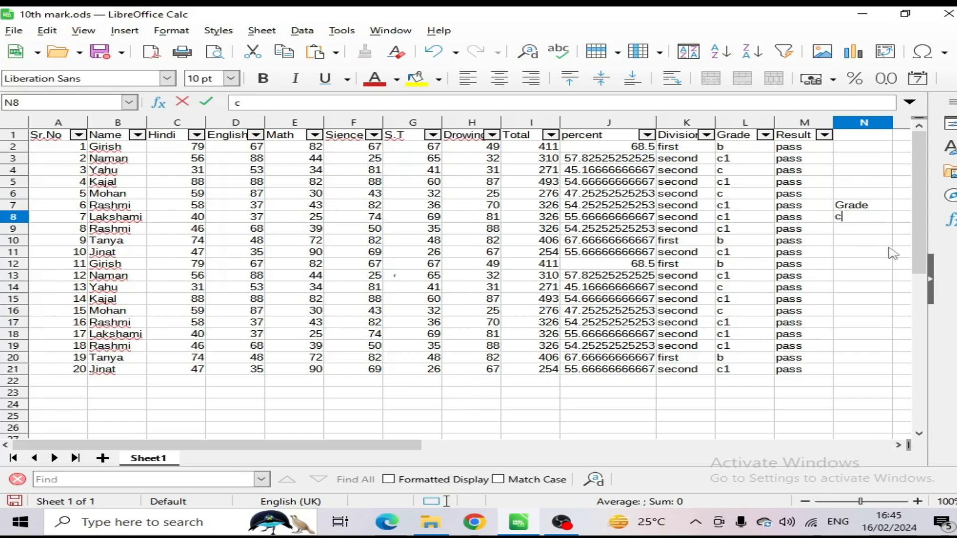
left_click(890, 252)
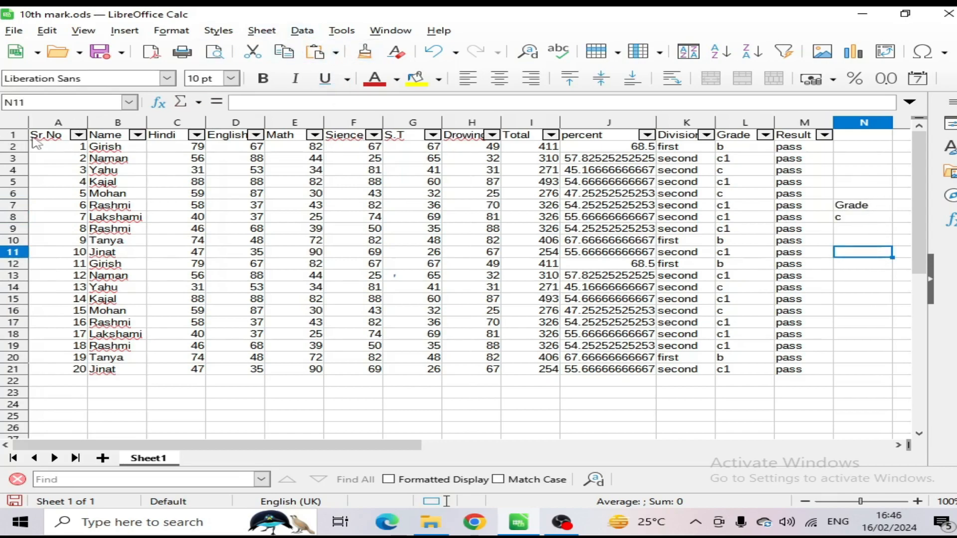
Step: Apply an Advanced Filter to the table A1:M21, reading the filter criteria from $Sheet1.$N$7:$N$8
left_click_drag(34, 138, 798, 370)
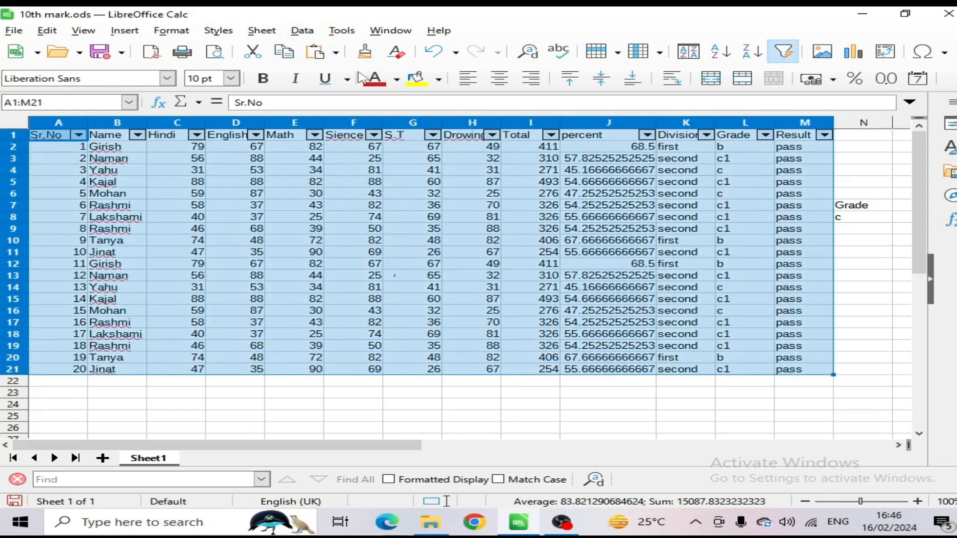
left_click(302, 31)
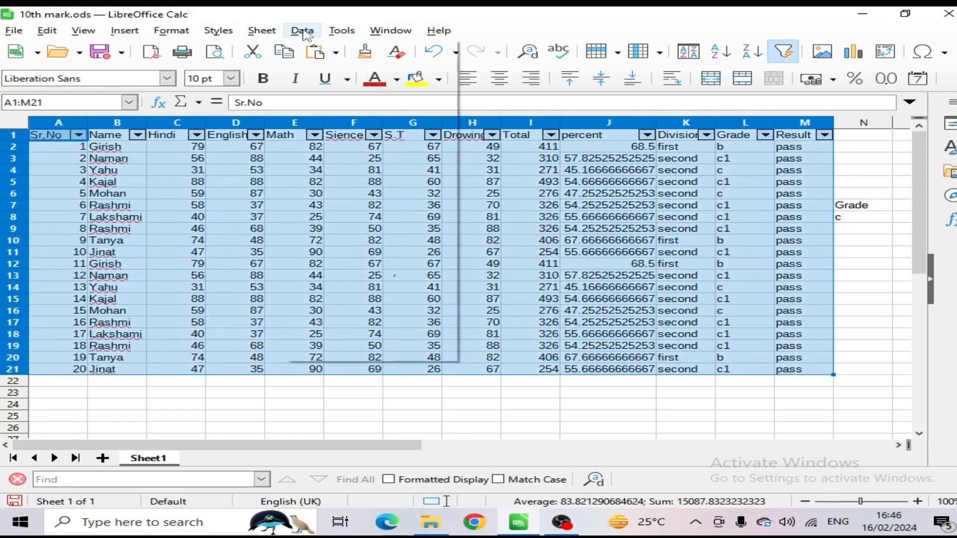
mouse_move(349, 112)
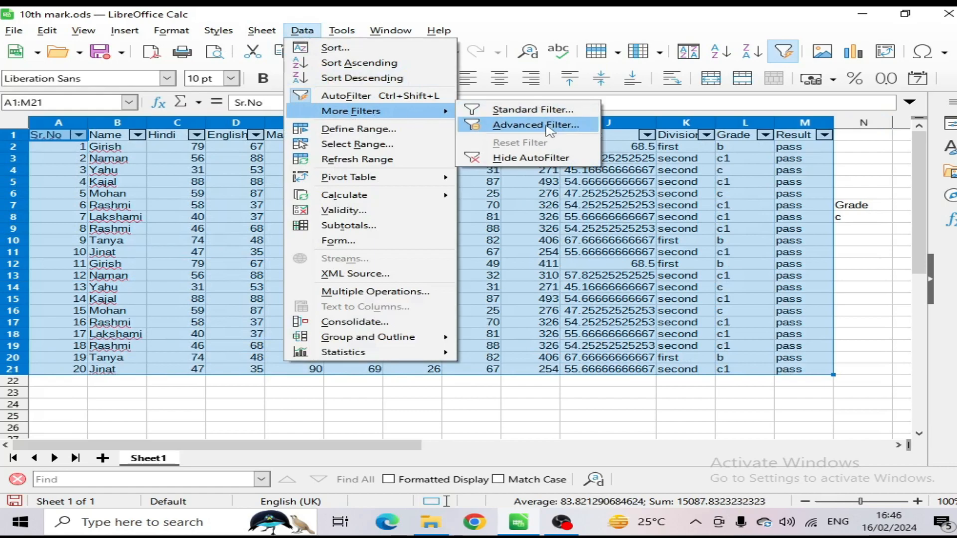
left_click(498, 125)
left_click_drag(468, 211, 418, 197)
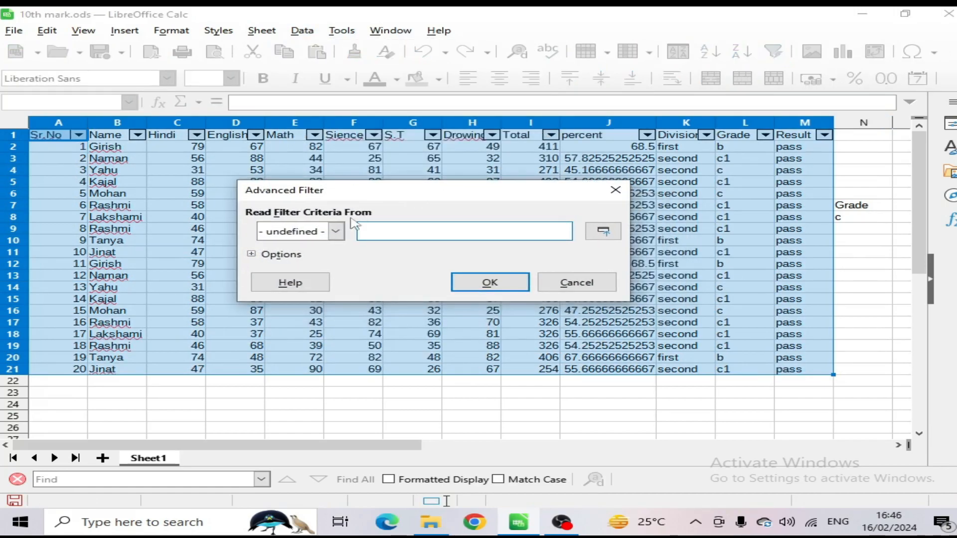
left_click(336, 231)
left_click(377, 231)
left_click_drag(856, 206, 859, 225)
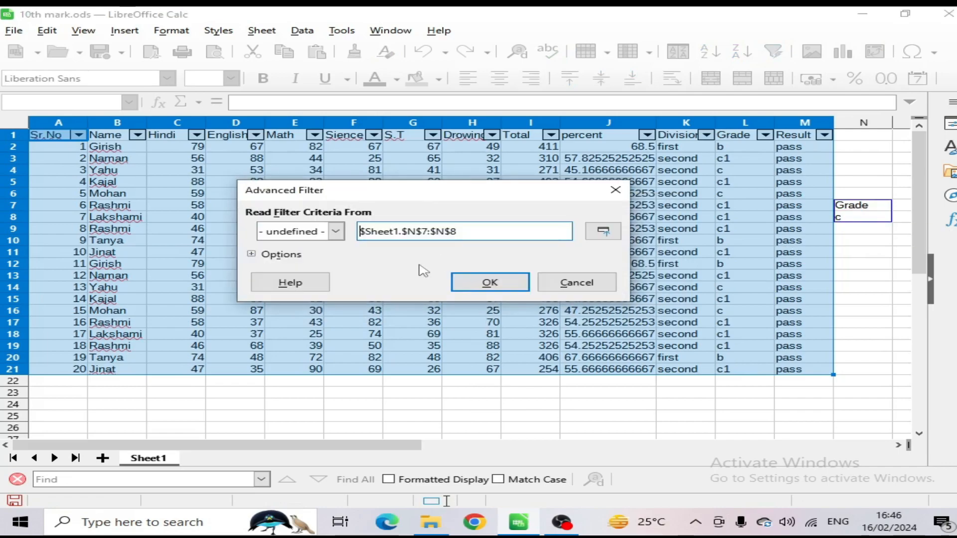
left_click(478, 283)
left_click(665, 265)
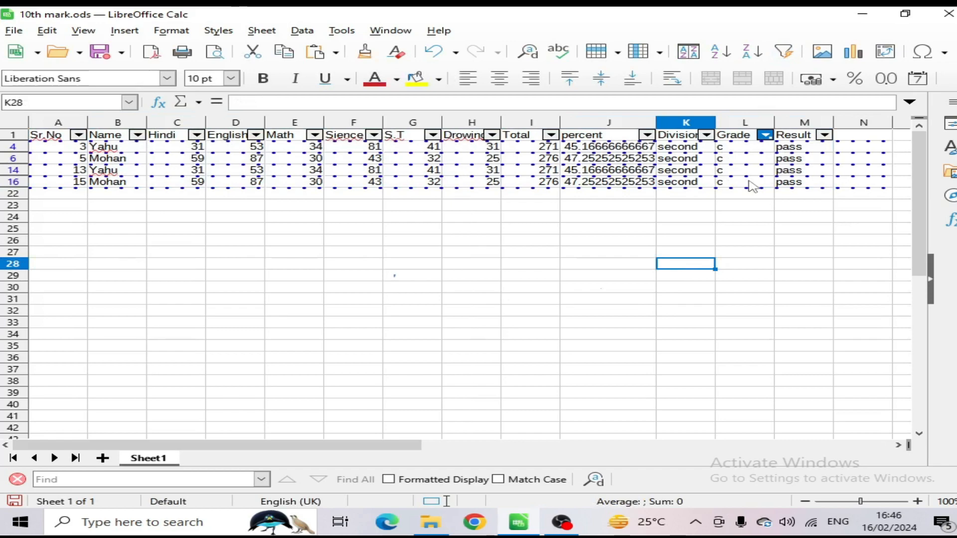
Step: Select the first Grade cell of the filtered table, reset the filter, and select the criteria cell N8
left_click(302, 31)
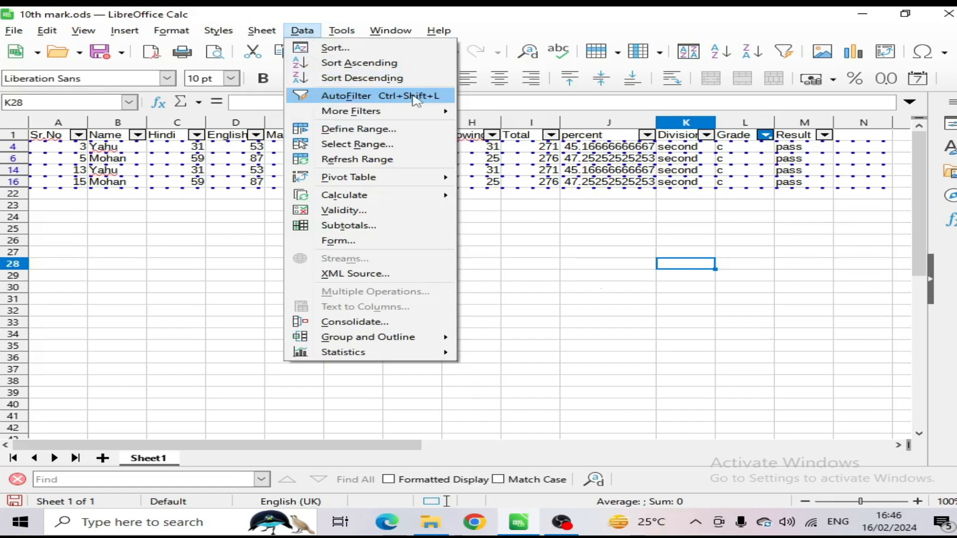
mouse_move(384, 113)
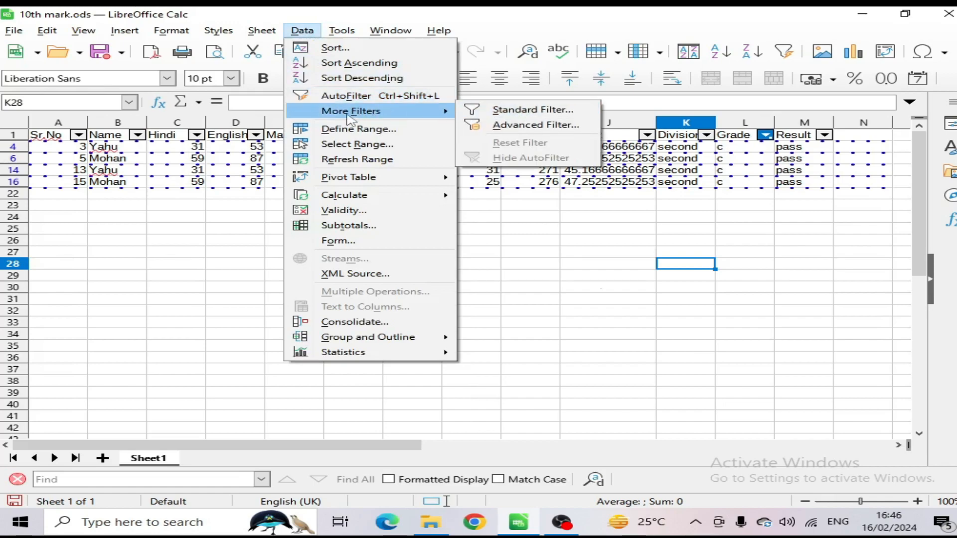
left_click(745, 147)
left_click(306, 33)
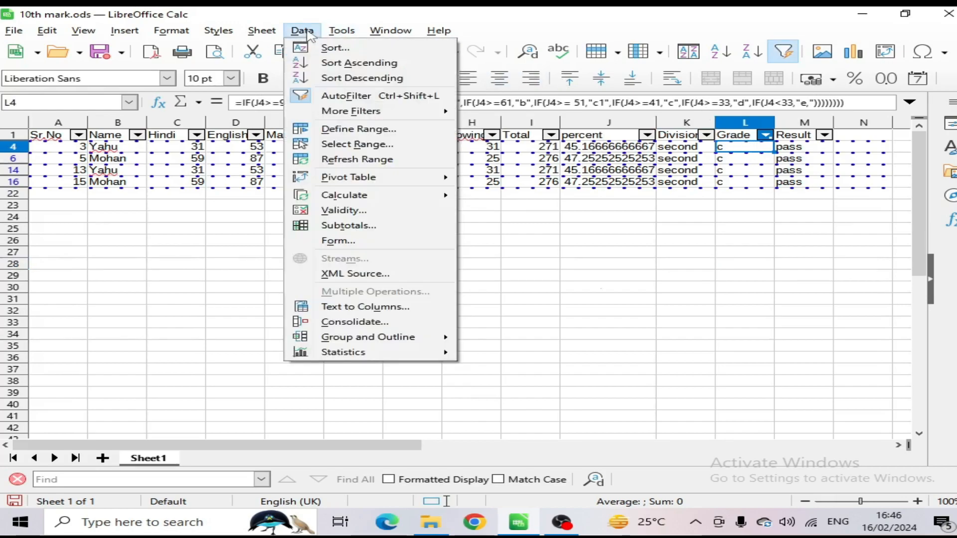
mouse_move(349, 112)
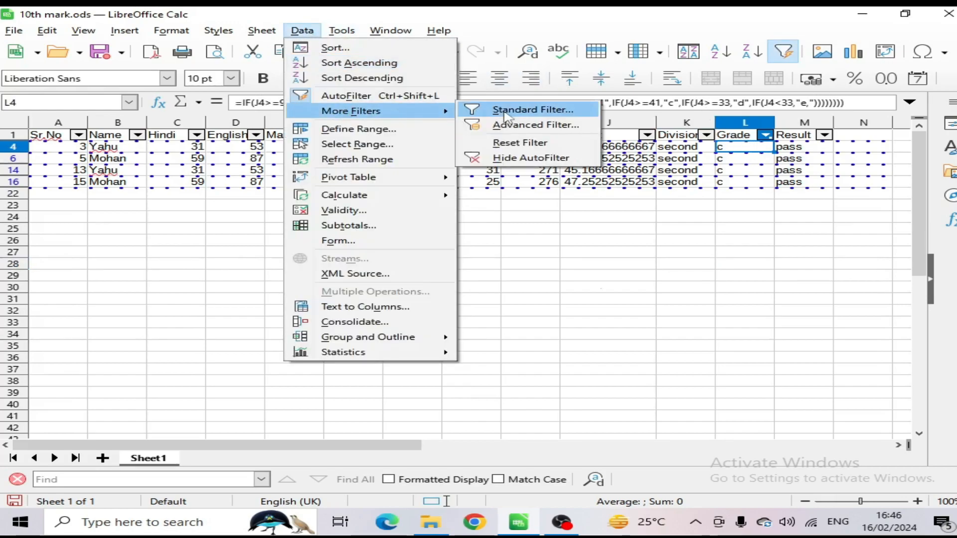
left_click(499, 144)
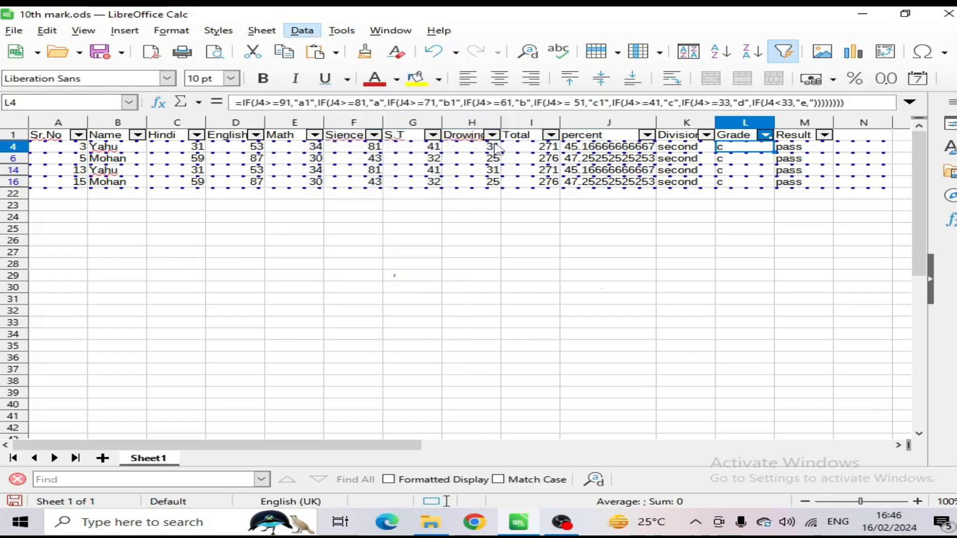
left_click(867, 221)
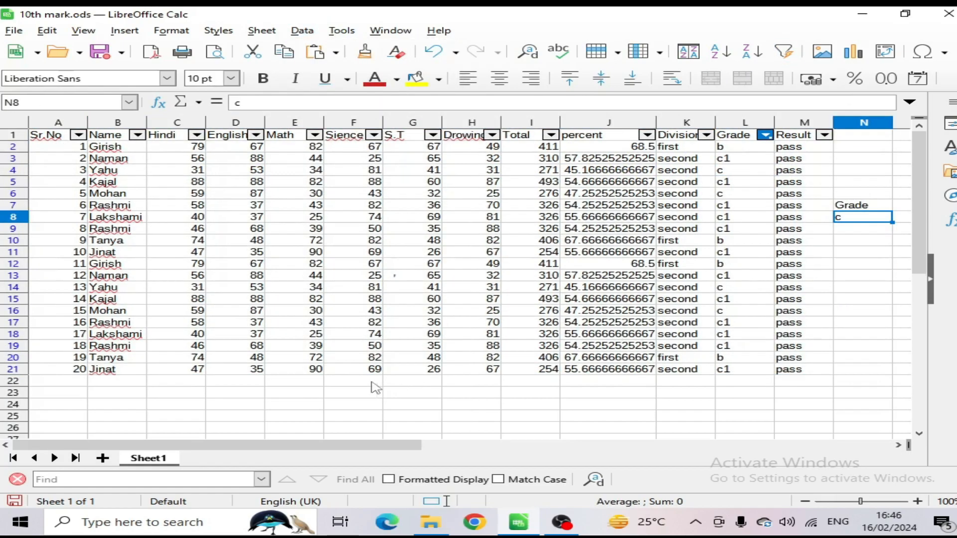
left_click(235, 384)
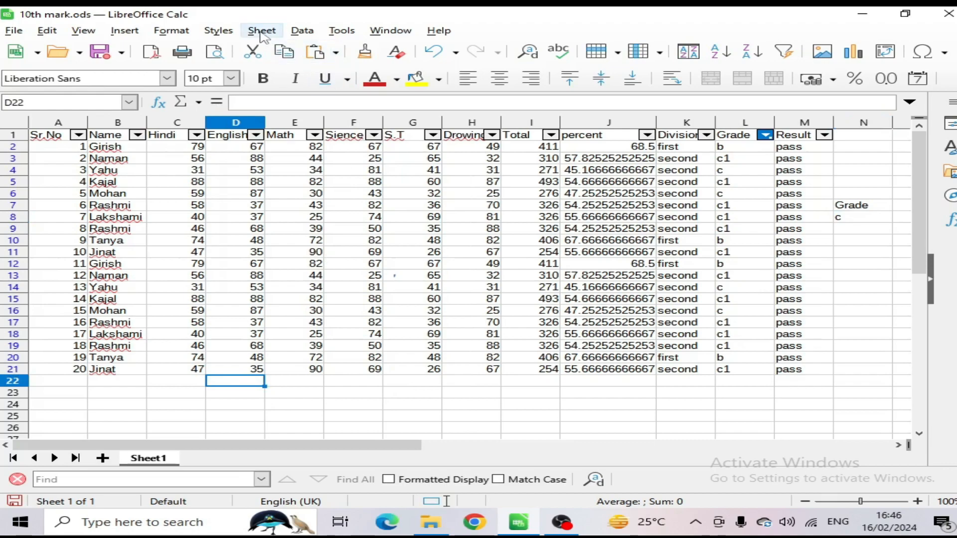
left_click(307, 34)
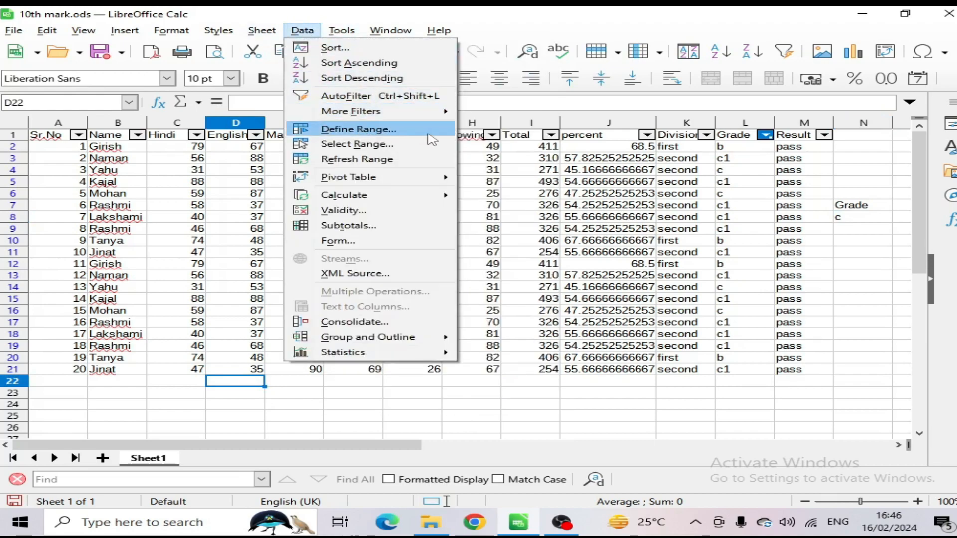
key("Escape")
left_click(128, 34)
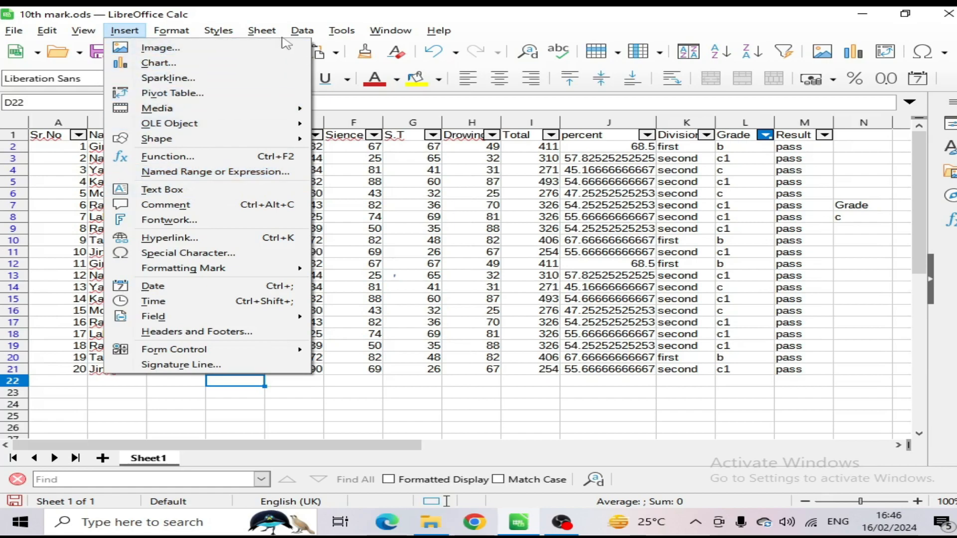
mouse_move(268, 36)
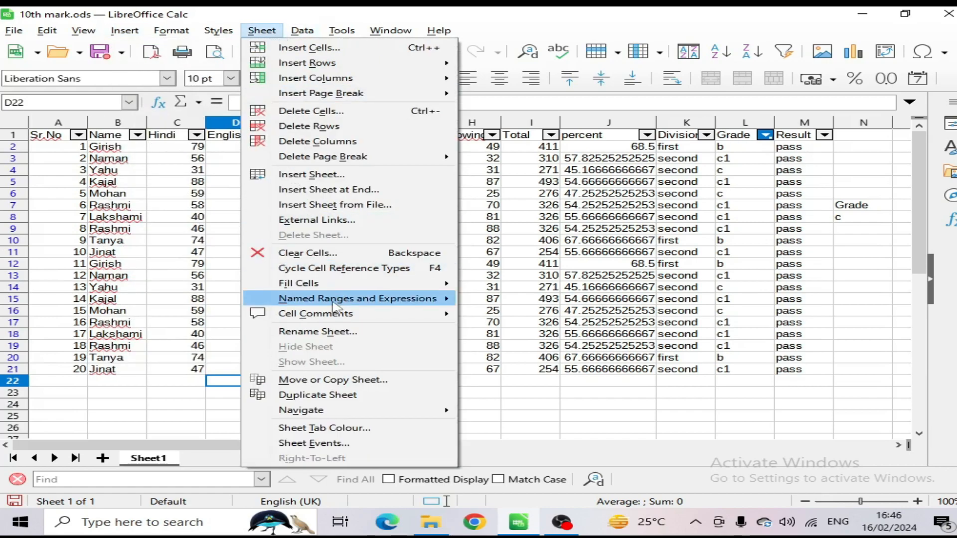
mouse_move(368, 303)
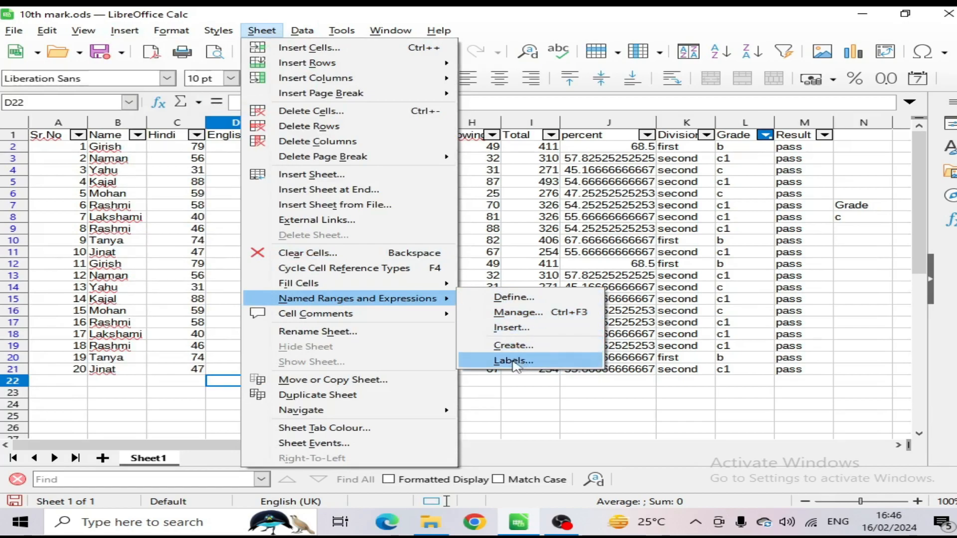
left_click(653, 303)
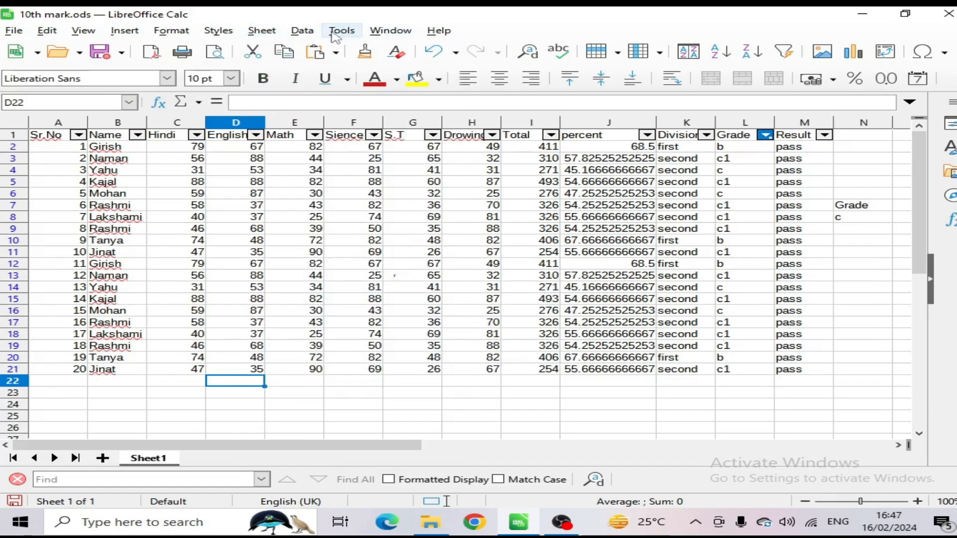
left_click(302, 30)
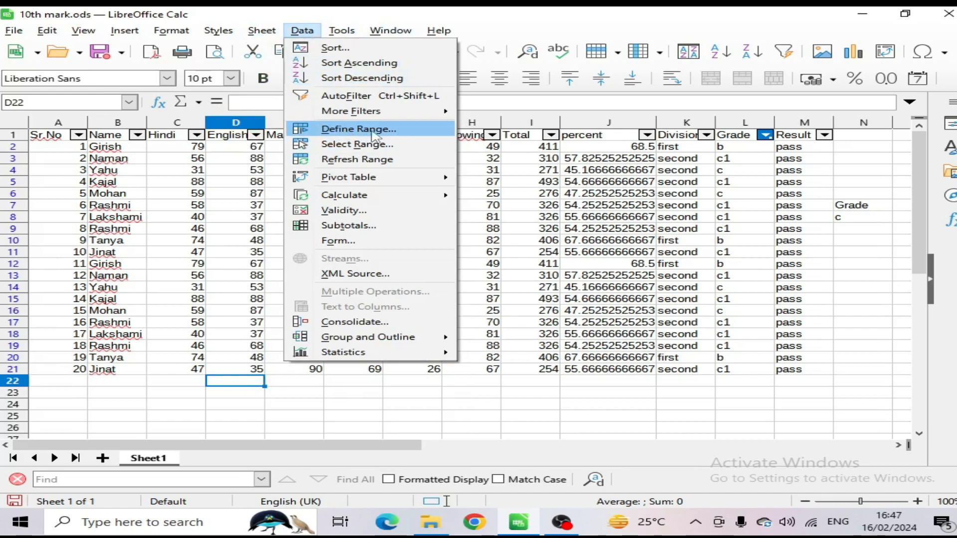
left_click(526, 178)
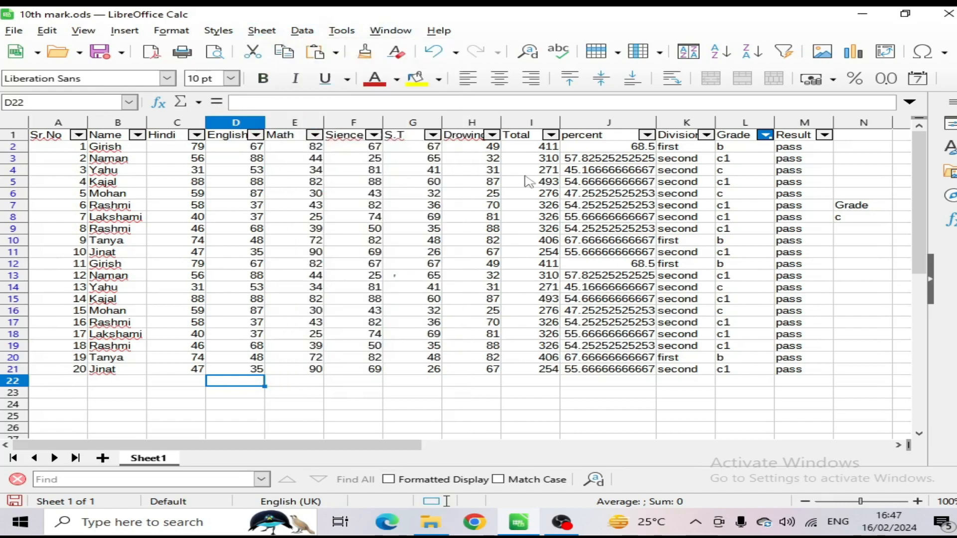
Step: Try the formula =average(A1:M21) in cell F24 below the table, and clear the cell again
left_click(368, 404)
scroll(488, 363, "down", 1)
scroll(433, 330, "up", 1)
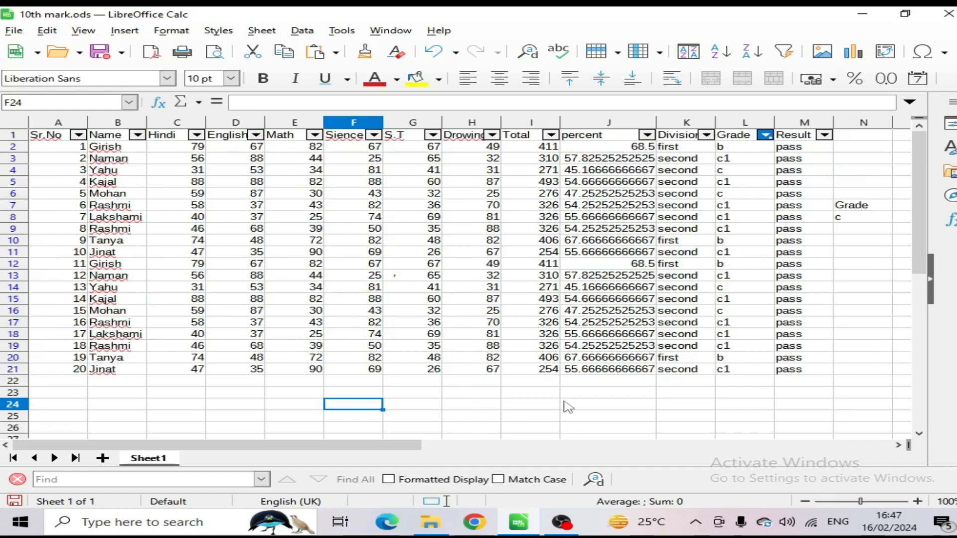
type("=aver")
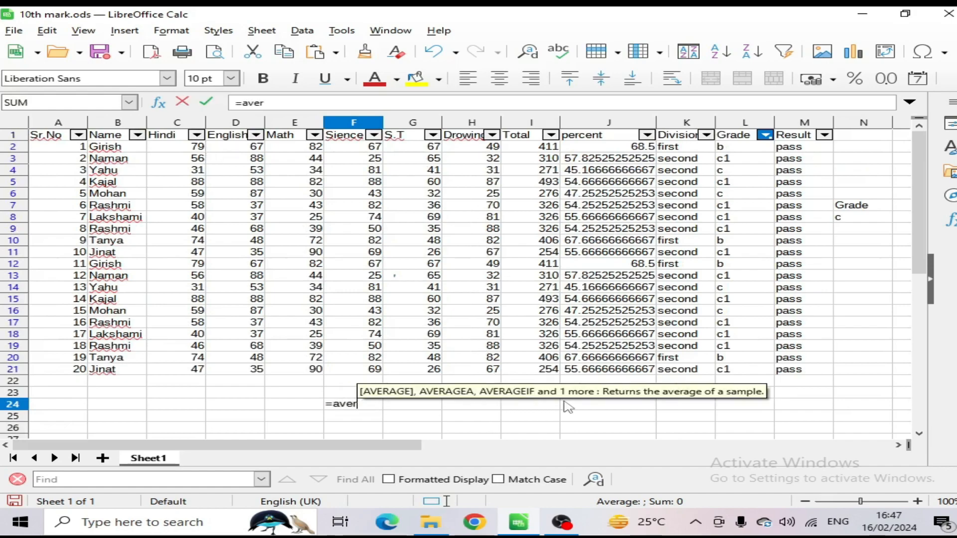
type("age(")
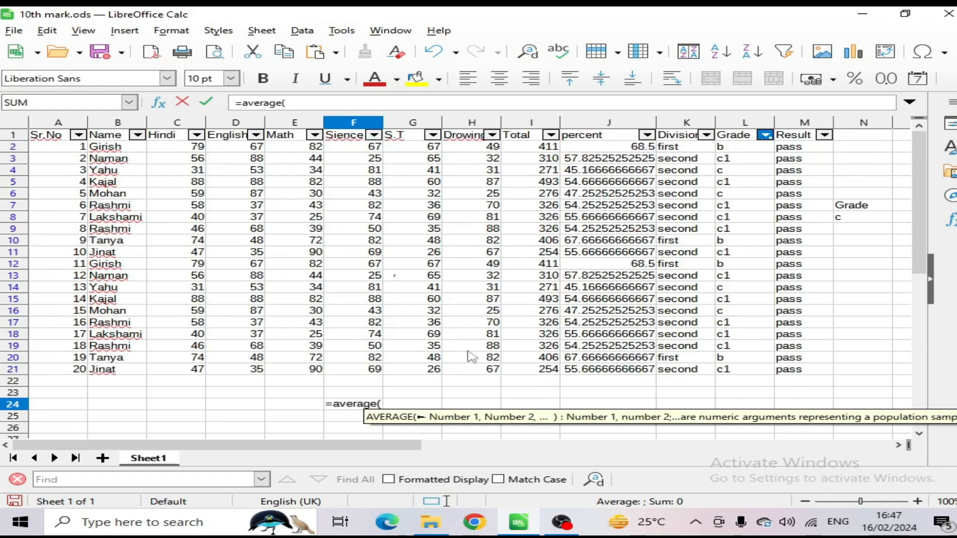
left_click_drag(56, 136, 801, 379)
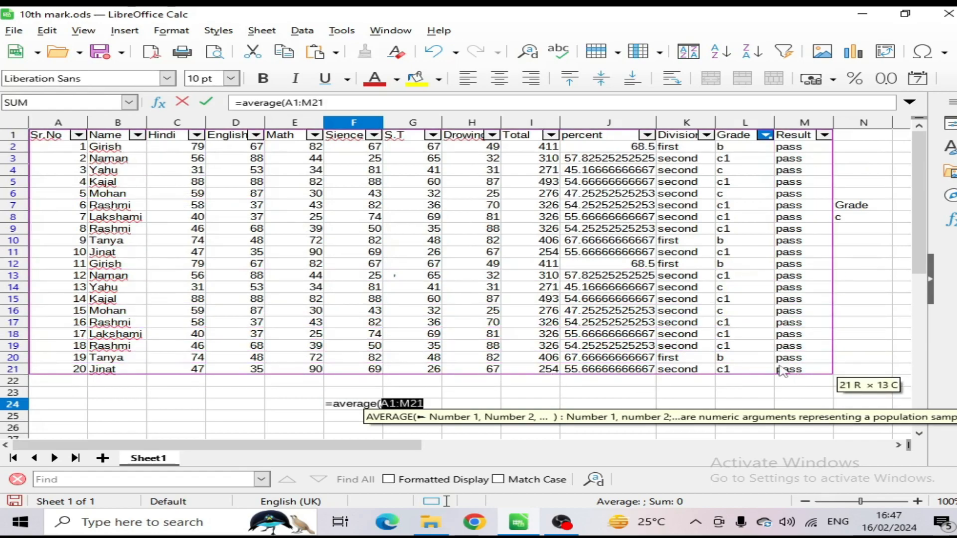
type(")")
key("Return")
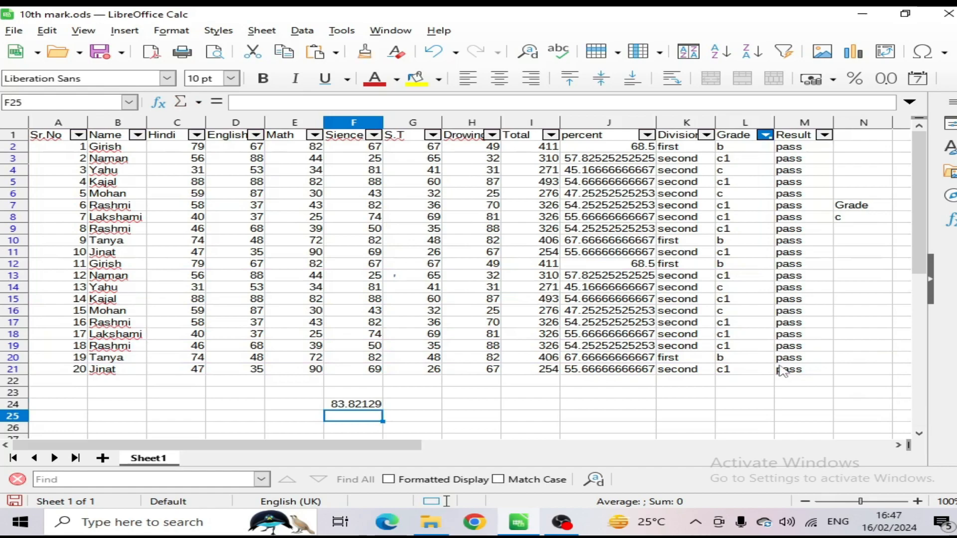
left_click(359, 405)
key("Delete")
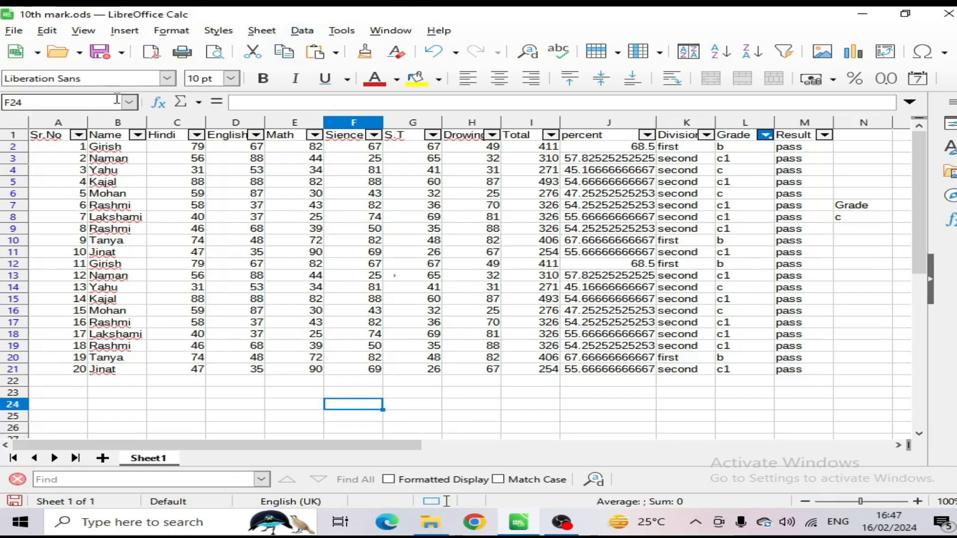
Step: Define a database range named sn covering the whole marks table, $Sheet1.$A$1:$M$21
left_click(296, 35)
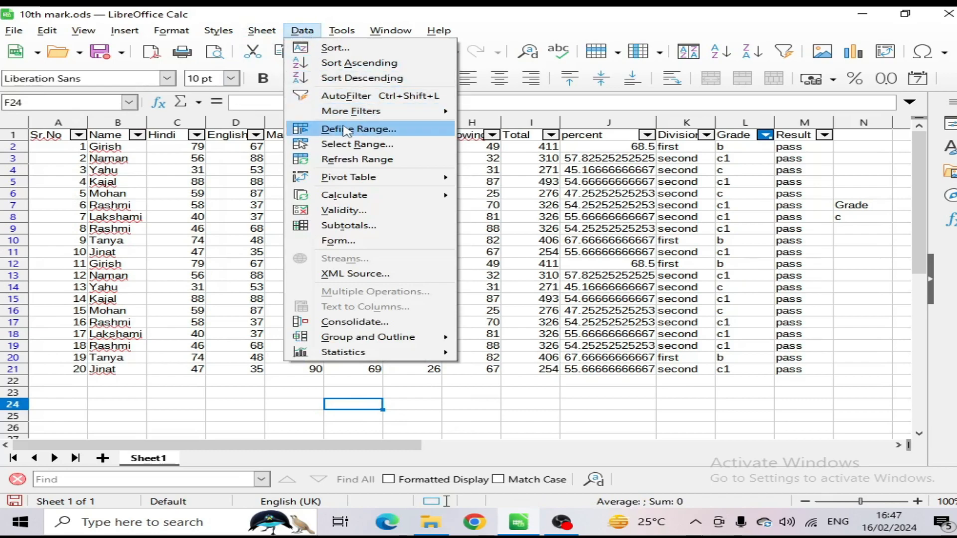
left_click(331, 128)
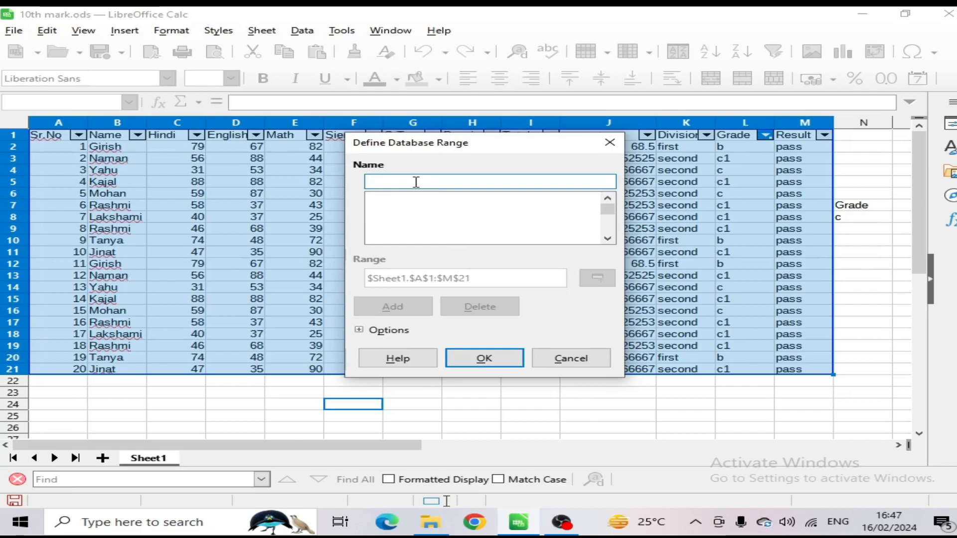
type("sn")
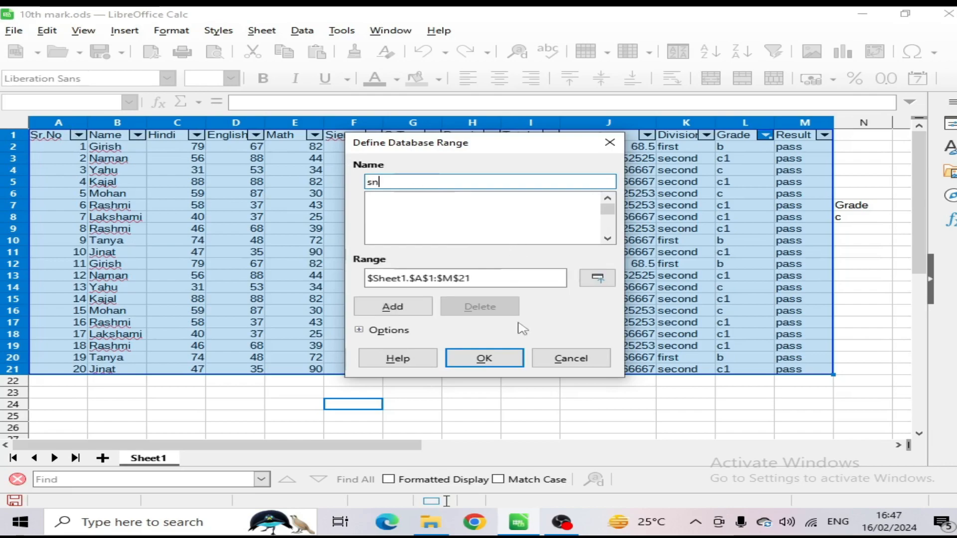
left_click(410, 217)
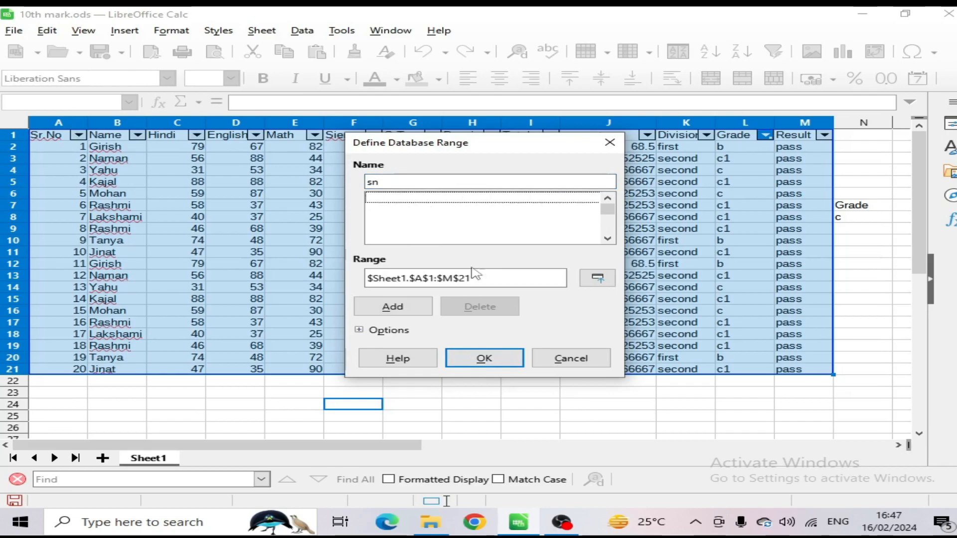
left_click(412, 310)
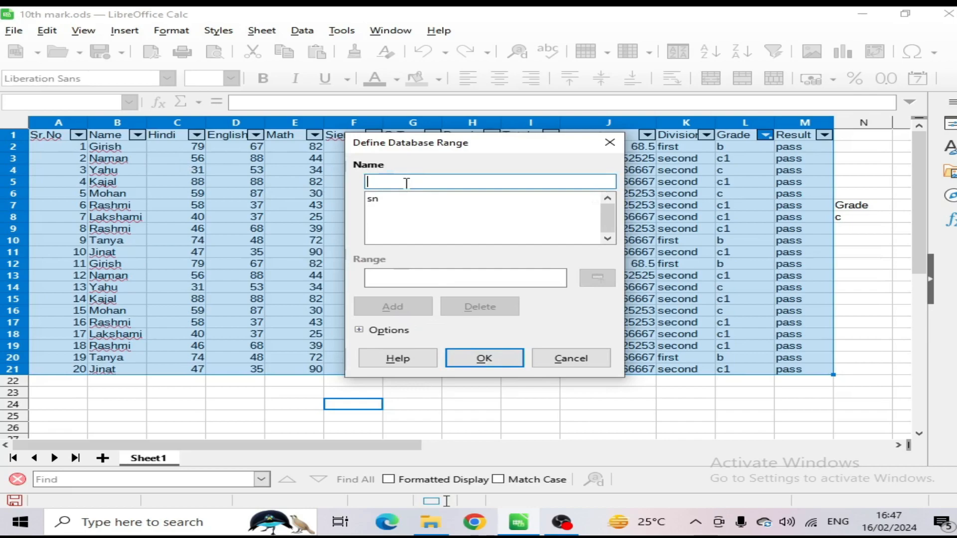
Step: Add a second database range named na covering $Sheet1.$B$1:$M$21, and confirm the defined ranges
type("na")
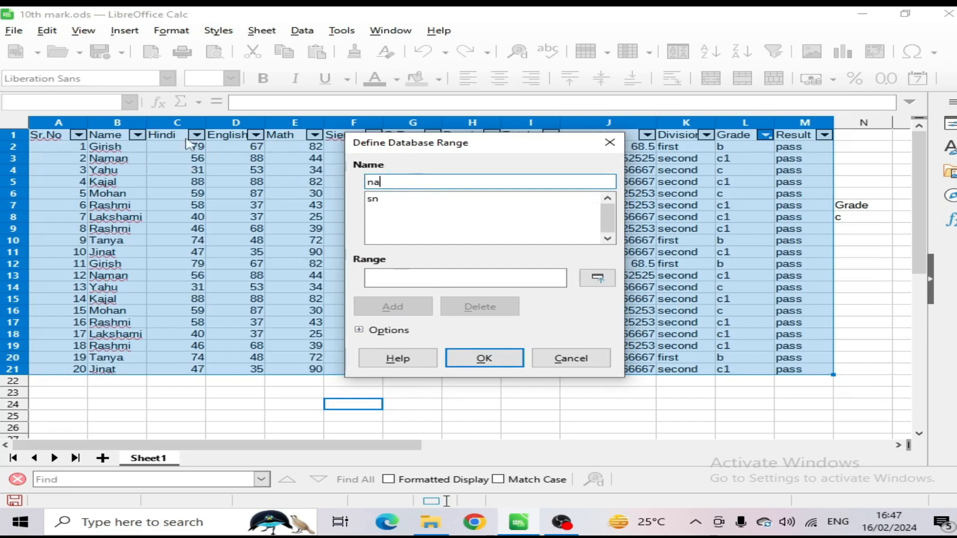
left_click(393, 274)
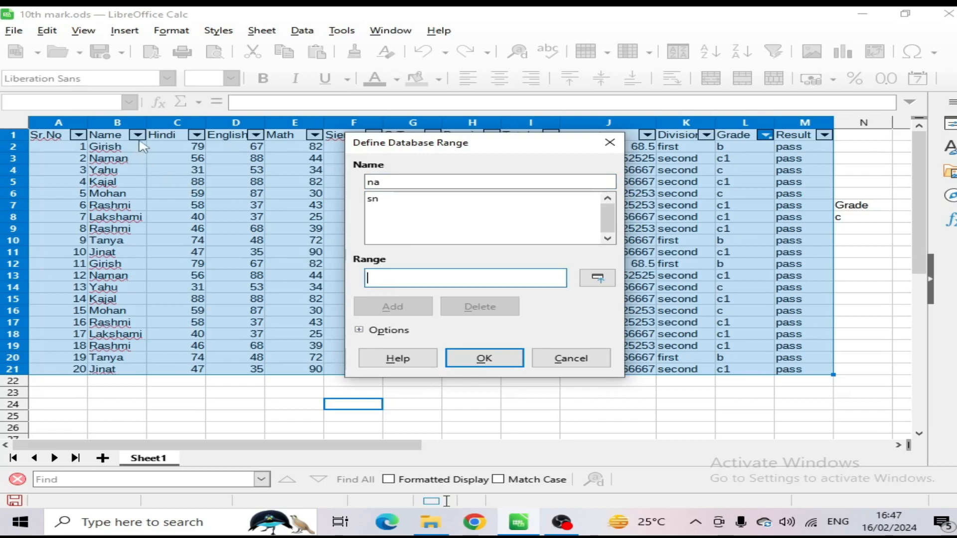
left_click_drag(125, 135, 818, 374)
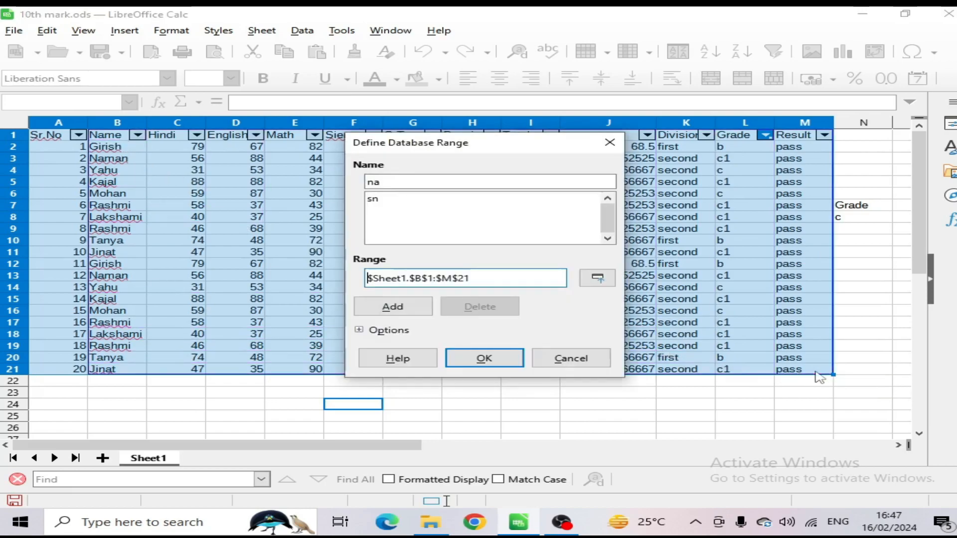
left_click(414, 309)
left_click(505, 363)
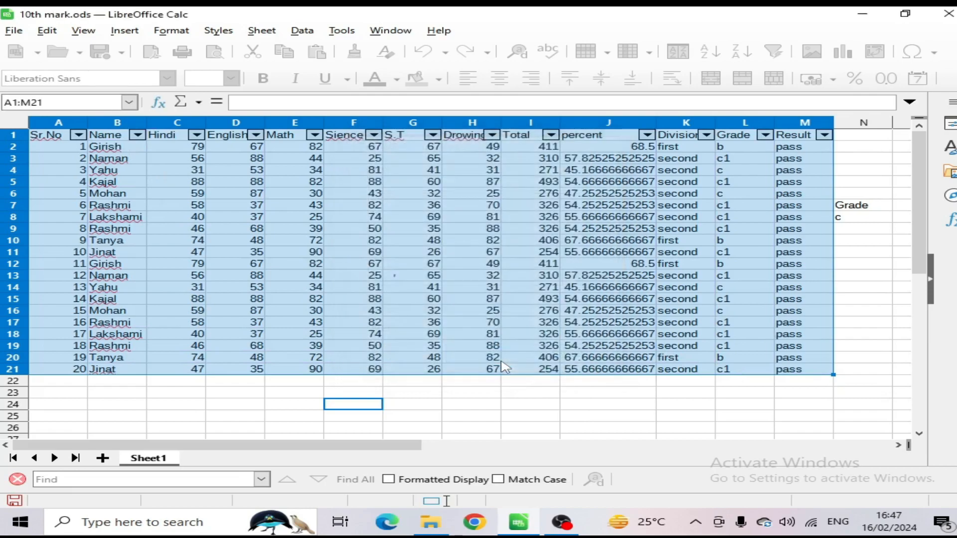
left_click(504, 394)
scroll(506, 369, "down", 2)
left_click(474, 346)
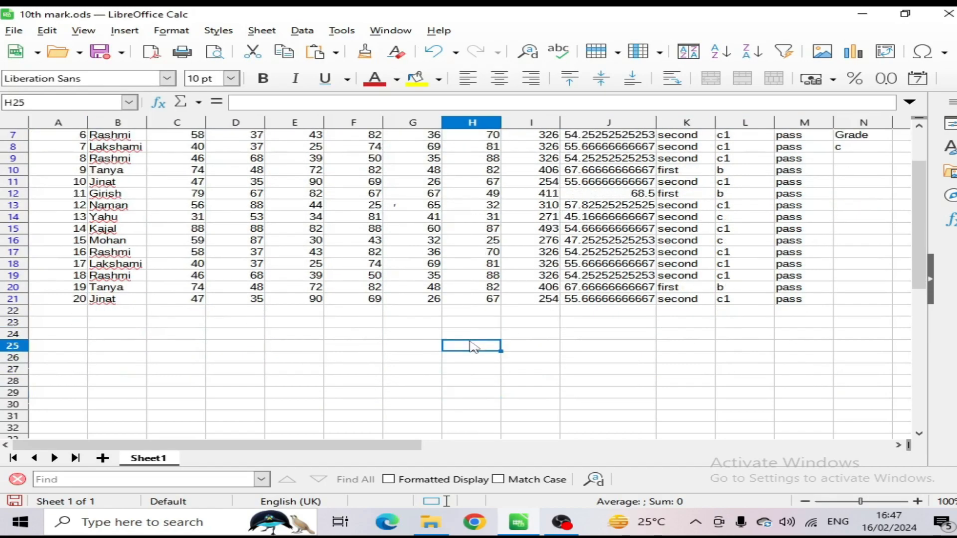
left_click(302, 30)
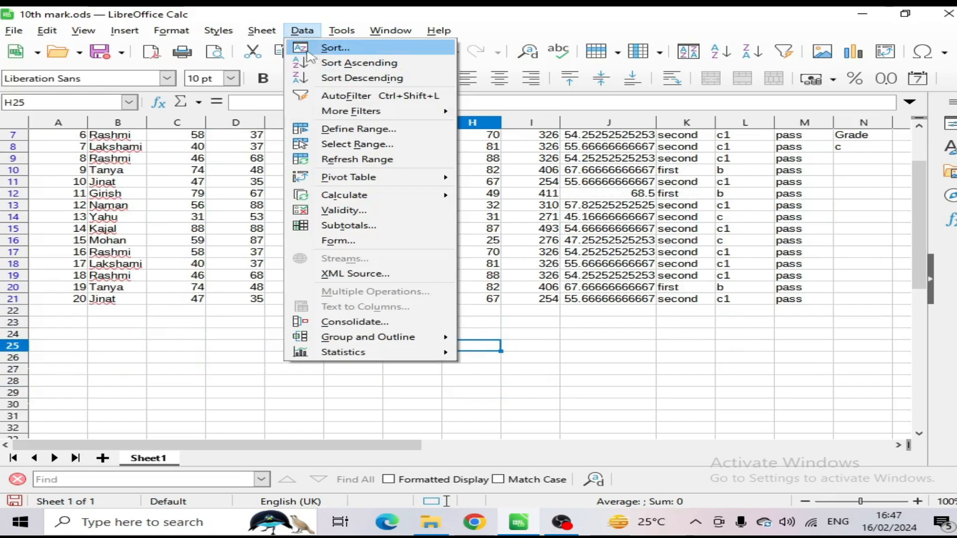
left_click(246, 183)
scroll(209, 250, "up", 2)
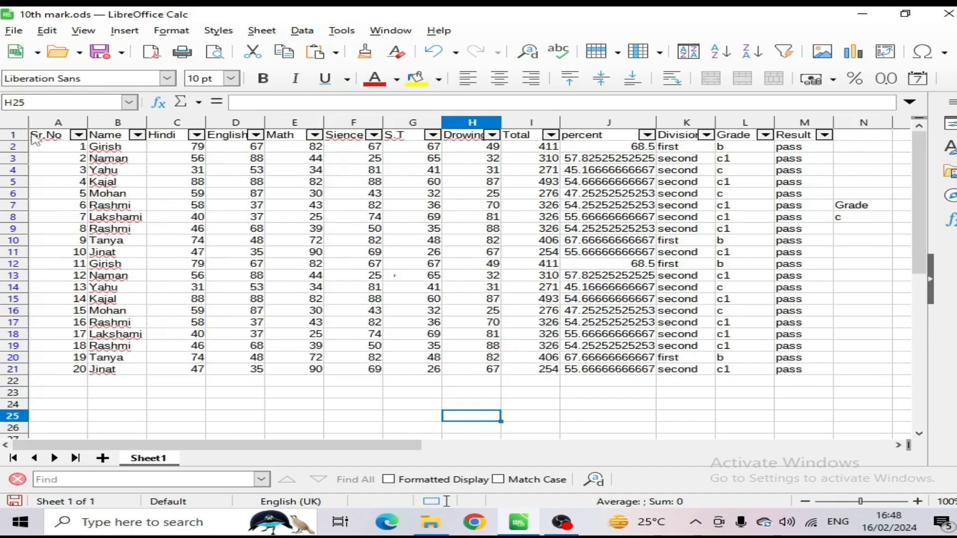
left_click_drag(48, 137, 793, 372)
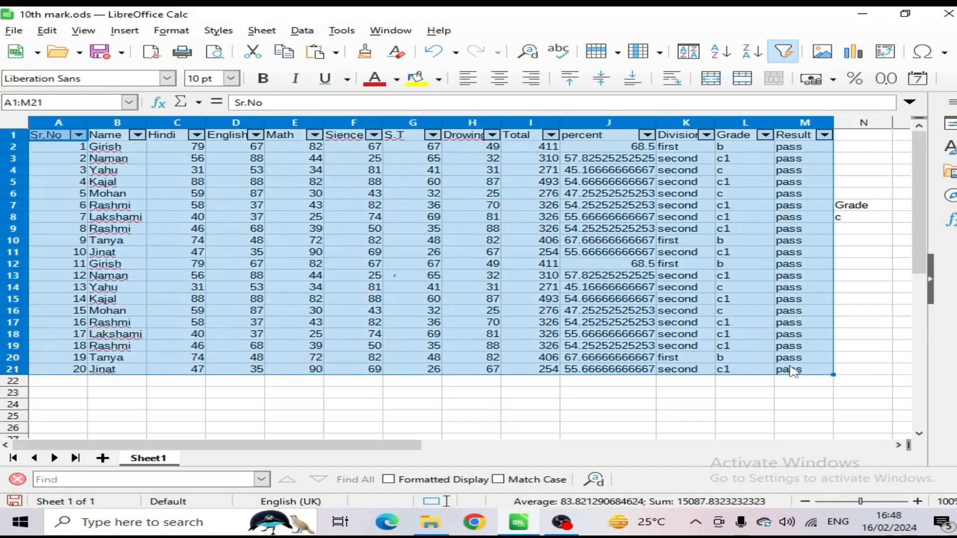
left_click(438, 394)
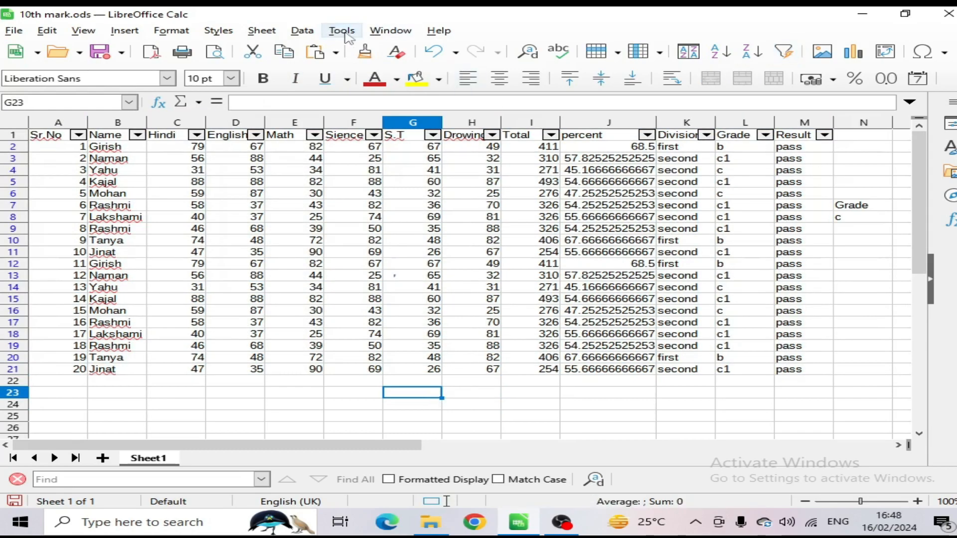
Step: Select the database range na from the defined ranges, and deselect it by moving to an empty cell below the table
left_click(306, 34)
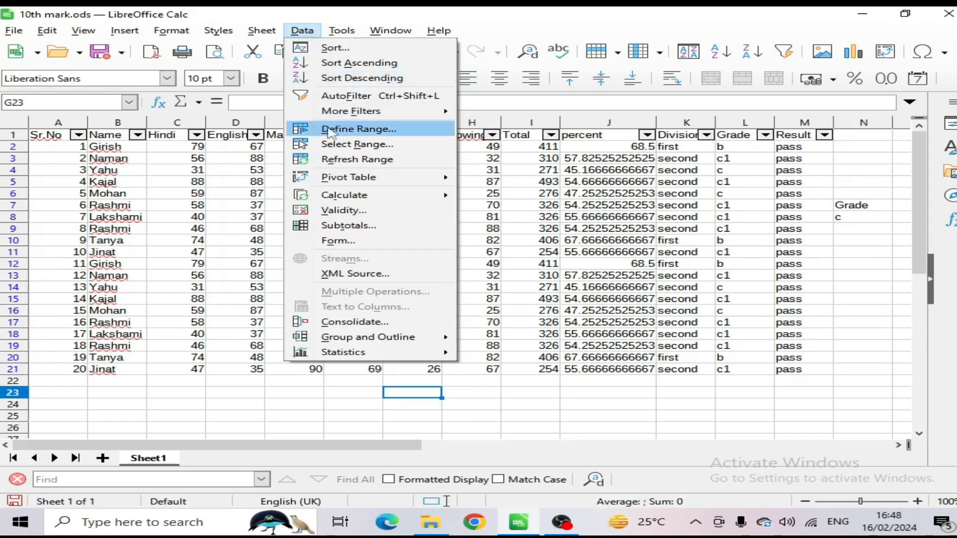
key("Escape")
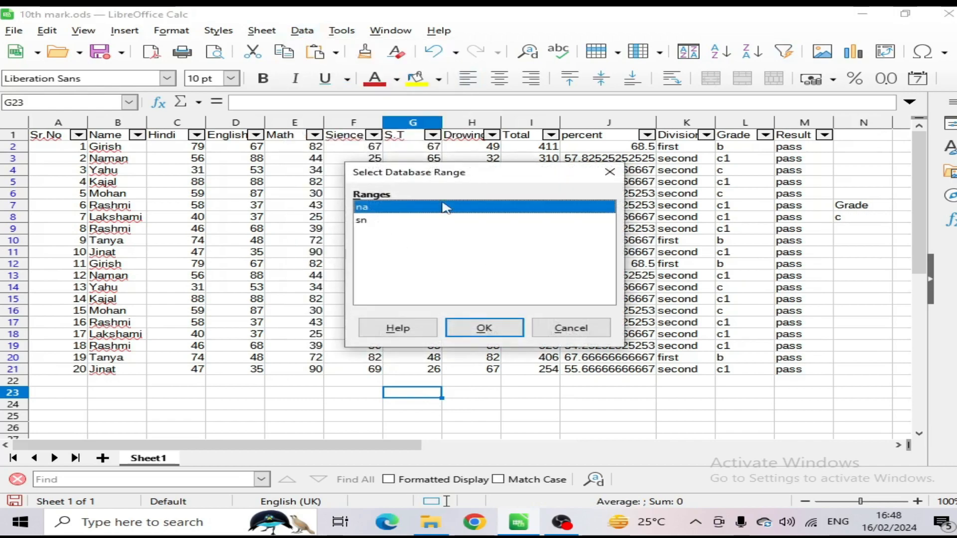
left_click(484, 327)
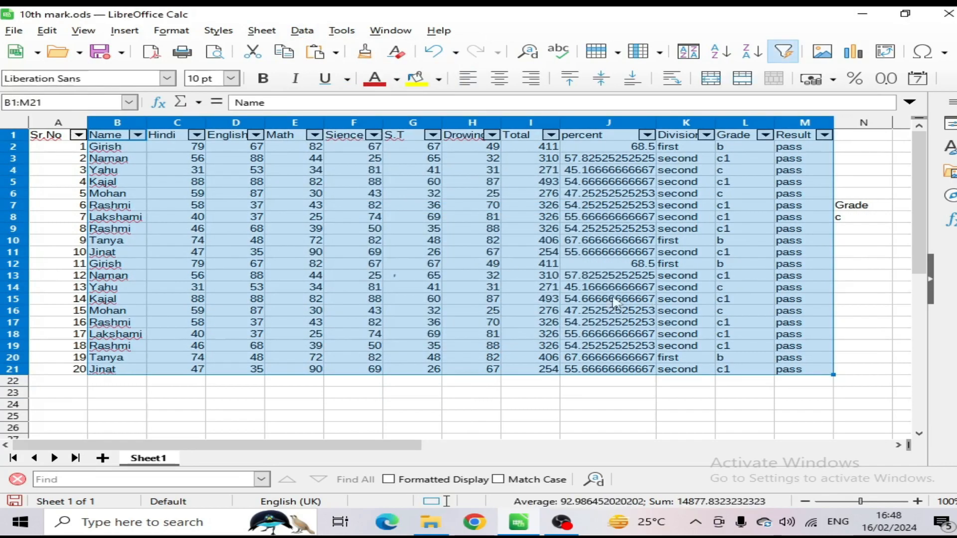
left_click(474, 394)
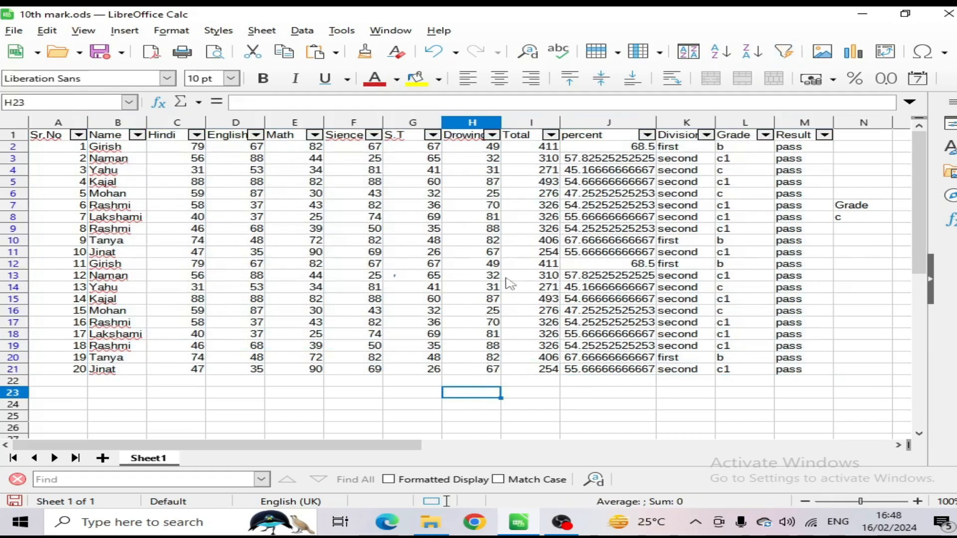
left_click(569, 427)
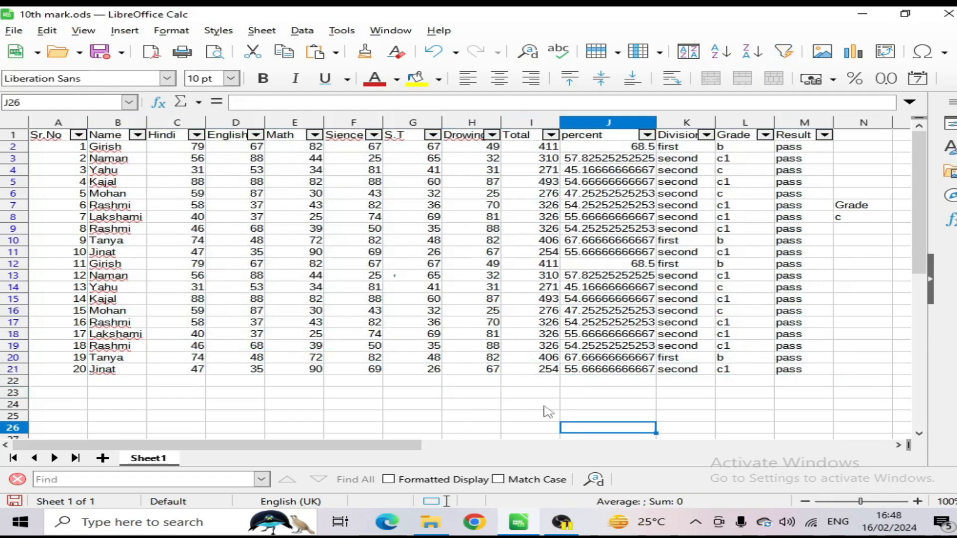
Step: Enter the formula =average(sn) in cell G24 below the marks table, using the named range sn
left_click(412, 417)
left_click_drag(54, 135, 823, 367)
scroll(605, 373, "down", 1)
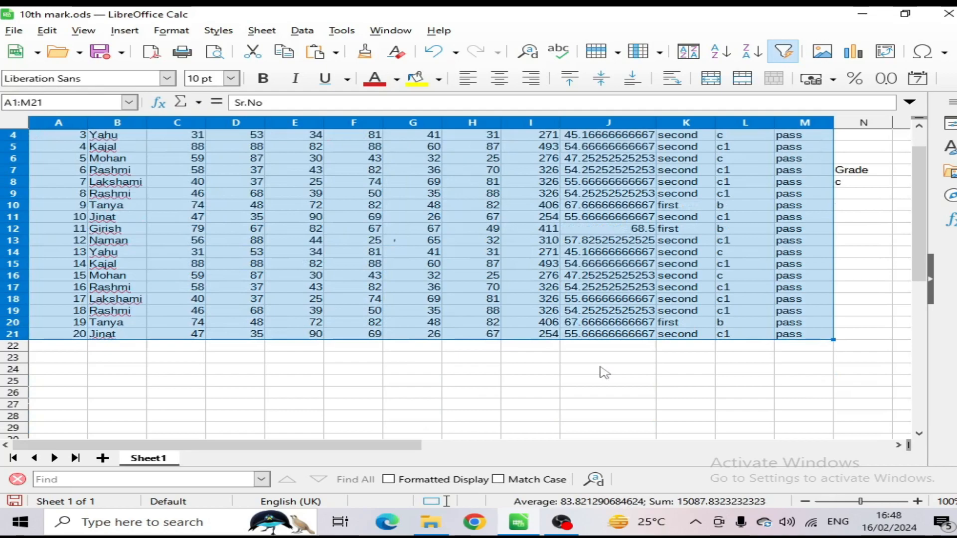
left_click(402, 371)
type("=")
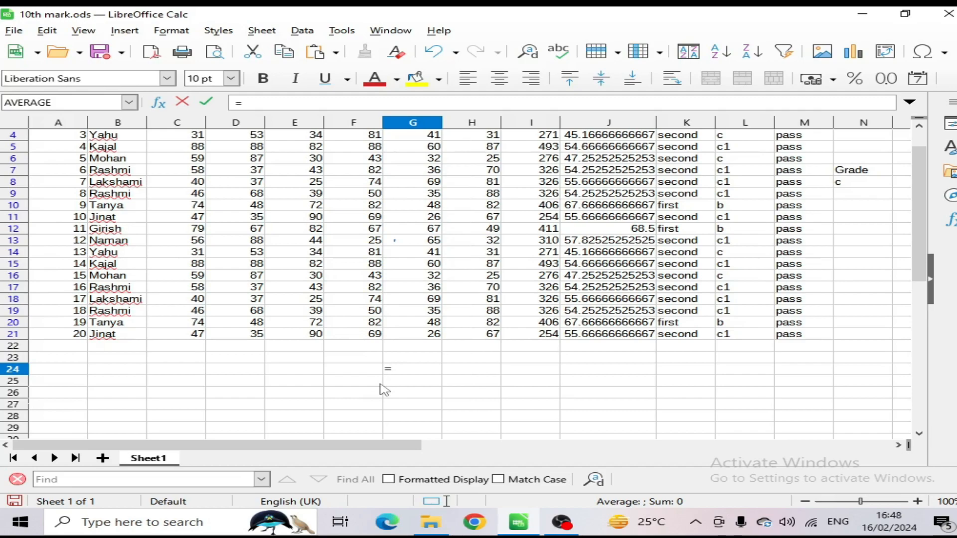
type("avera")
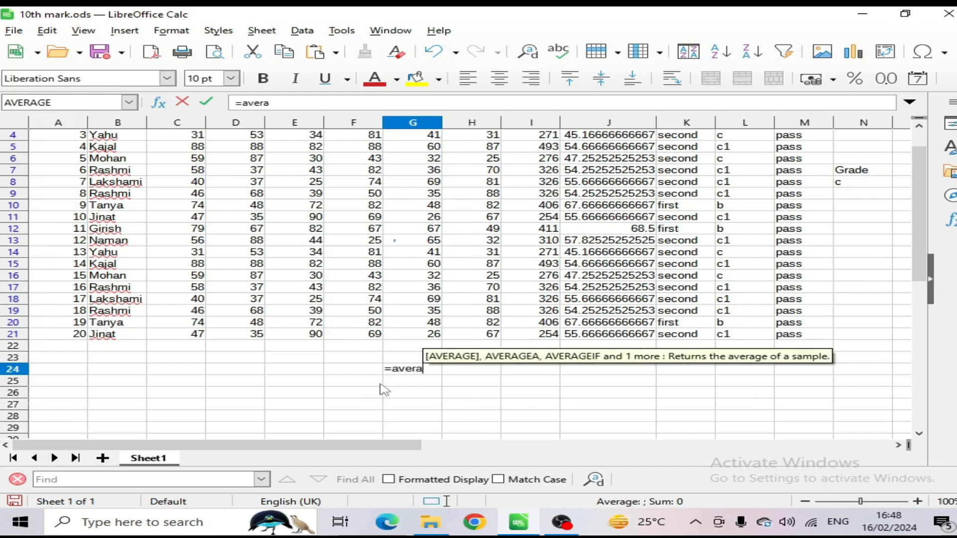
type("ge(")
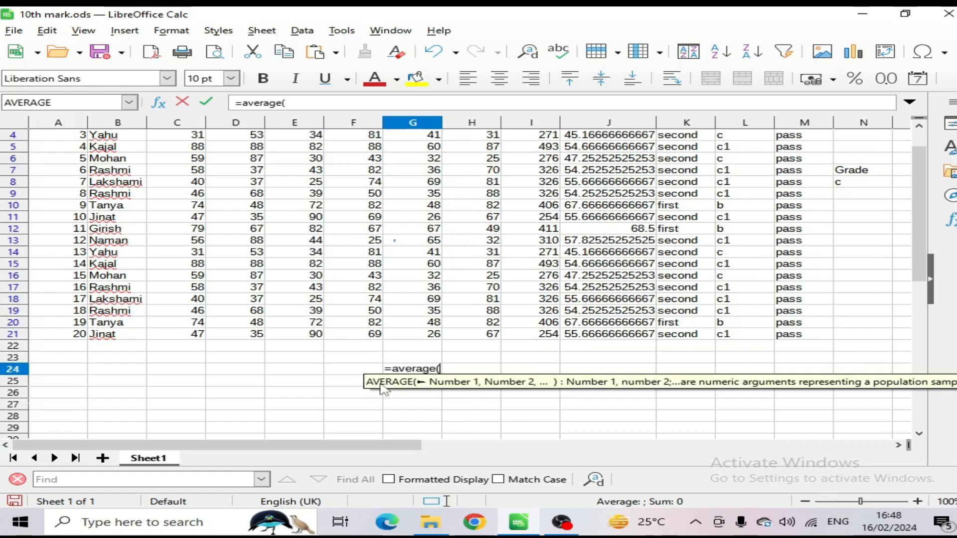
type("sn")
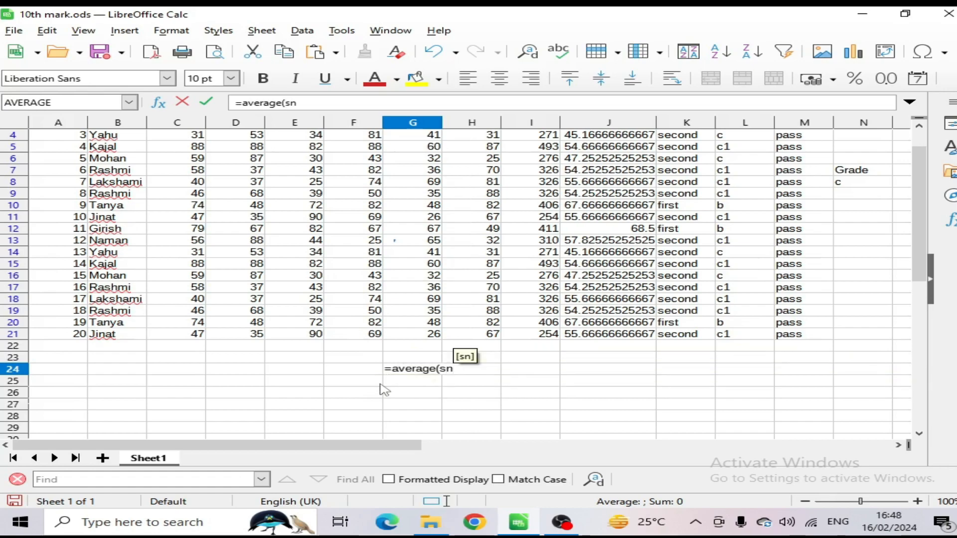
key("Return")
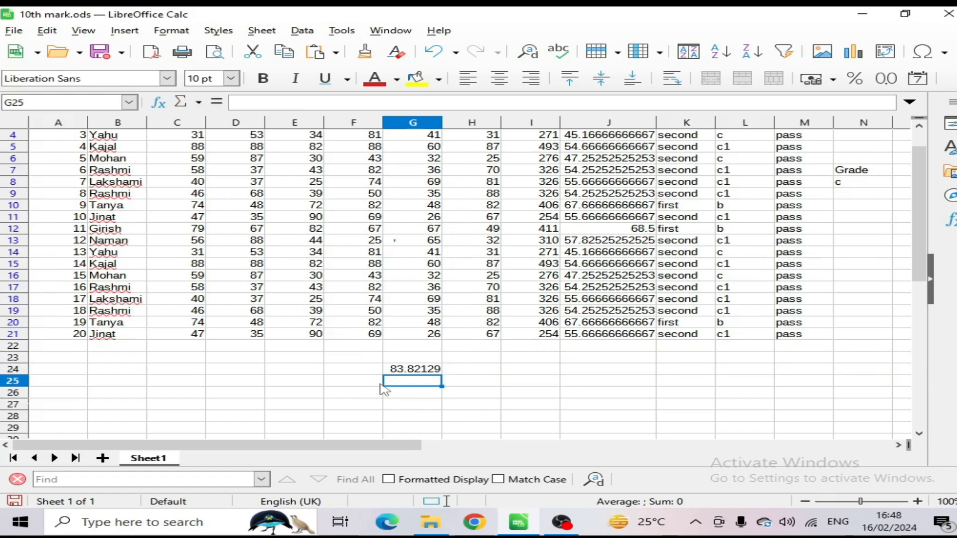
Step: Enter the formula =sum(sn) in cell G27, below the average
scroll(384, 390, "down", 1)
scroll(384, 389, "right", 1)
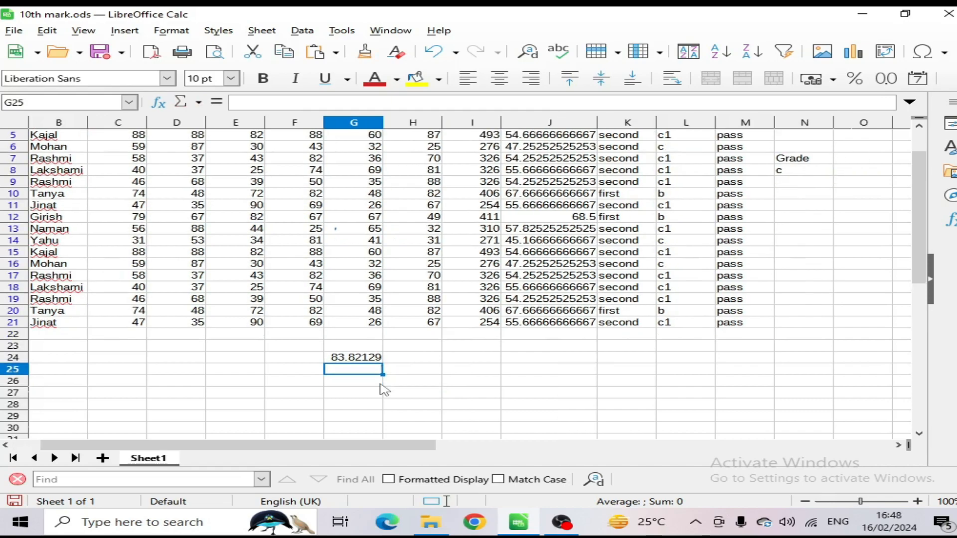
key("Down")
key("Down")
type("=")
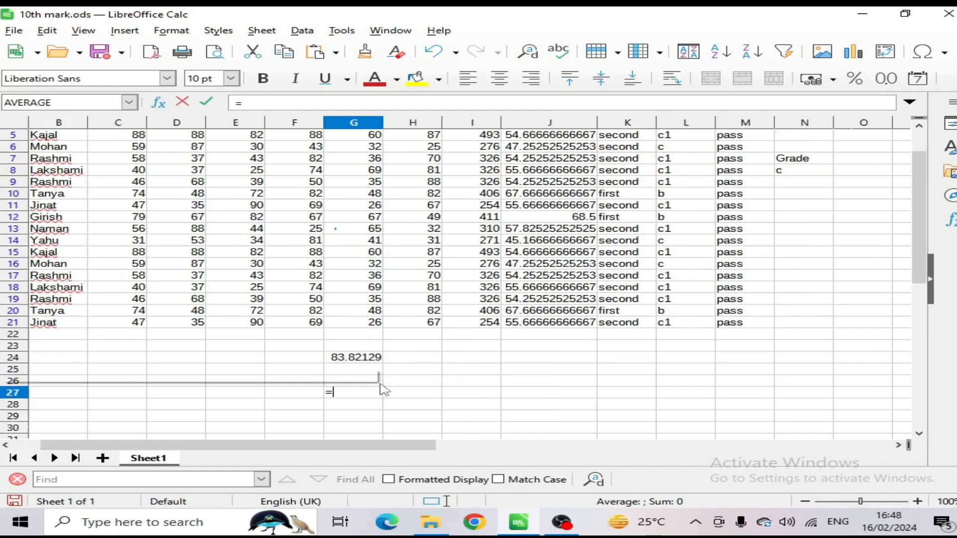
type("sum(s")
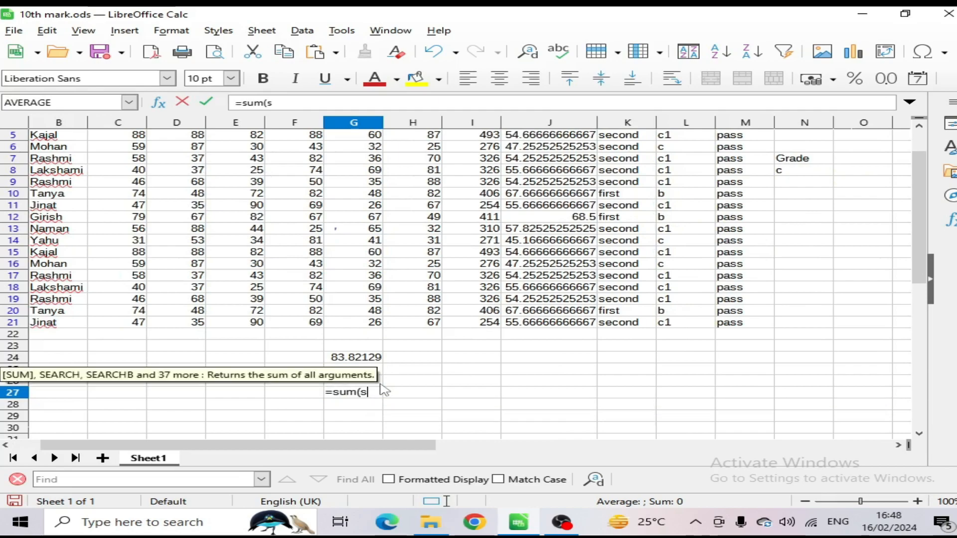
type("n)")
key("Return")
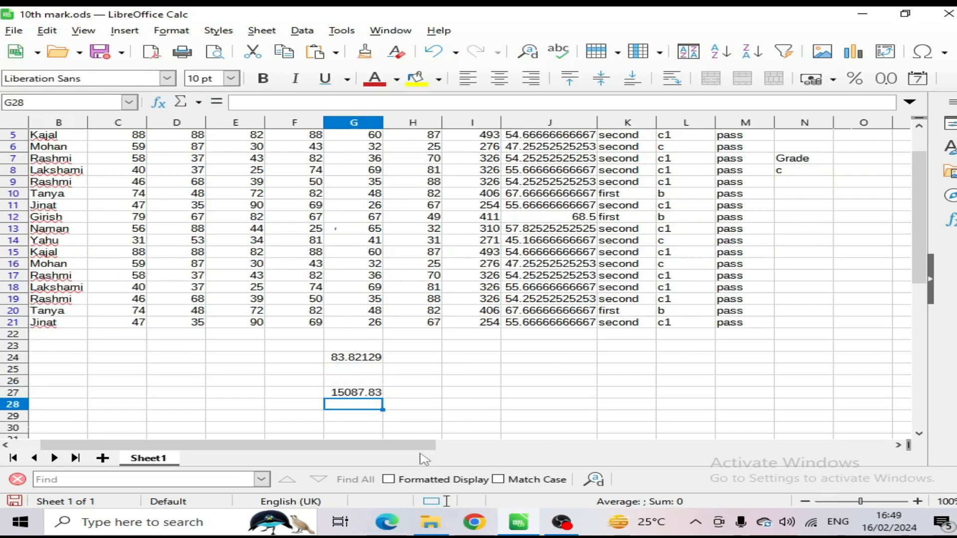
Step: Clear the average and sum formulas from cells G23:G27
left_click_drag(397, 446, 325, 423)
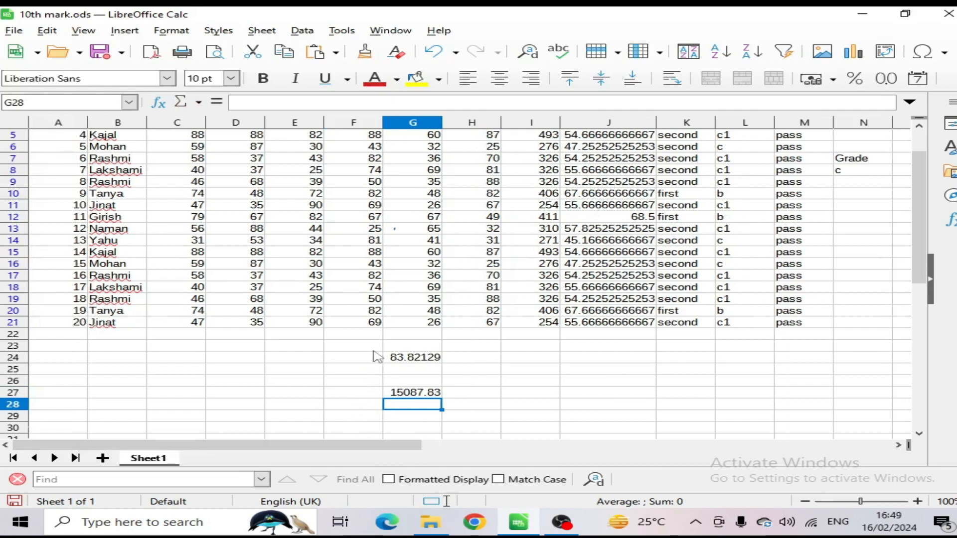
left_click_drag(401, 345, 428, 396)
key("Delete")
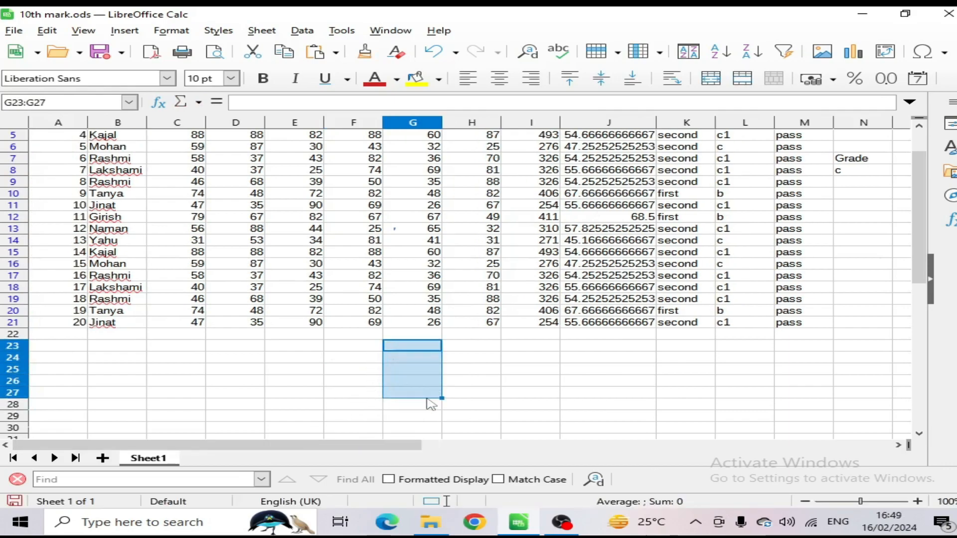
Step: Name the whole columns A to M as the range de, and deselect them by moving to an empty cell below the table
scroll(273, 324, "up", 2)
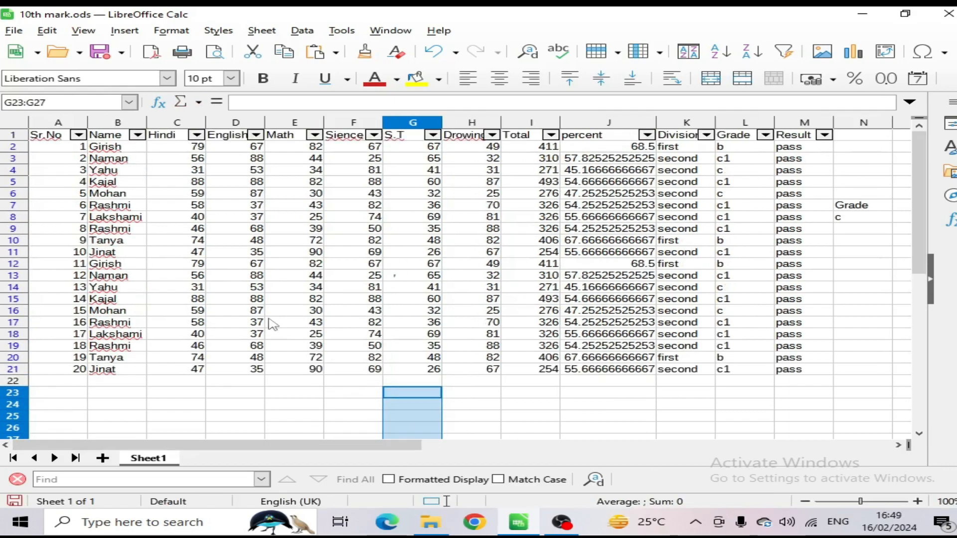
left_click(67, 123)
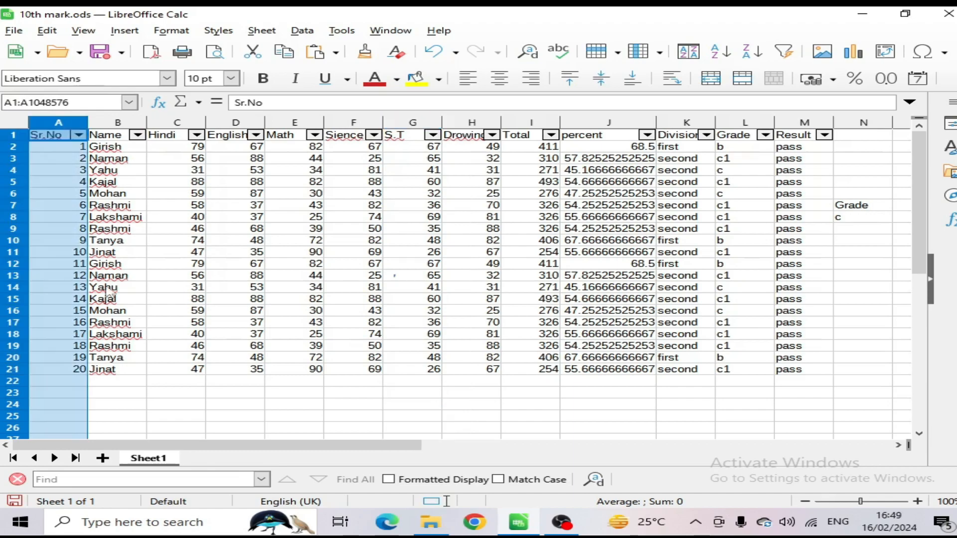
left_click(169, 289)
left_click_drag(74, 126, 825, 144)
left_click(94, 102)
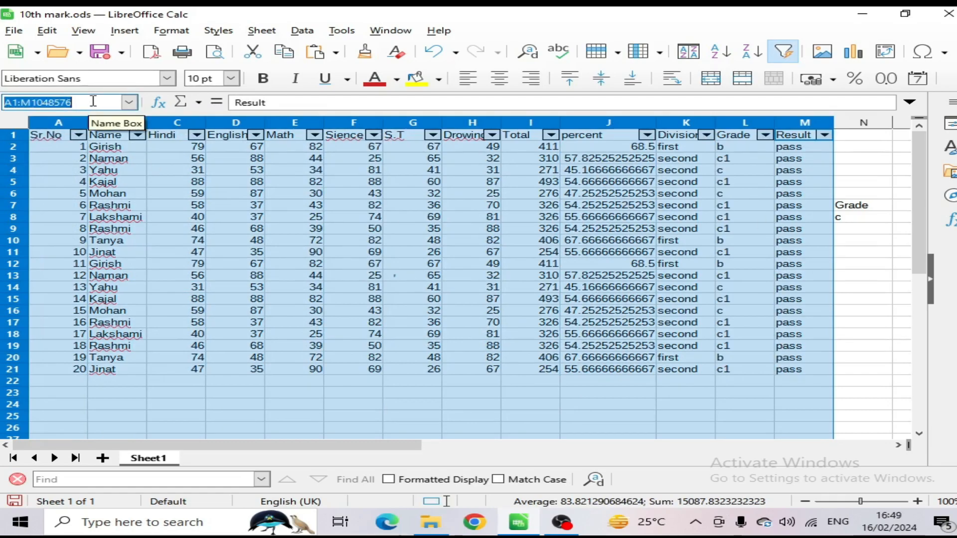
type("de")
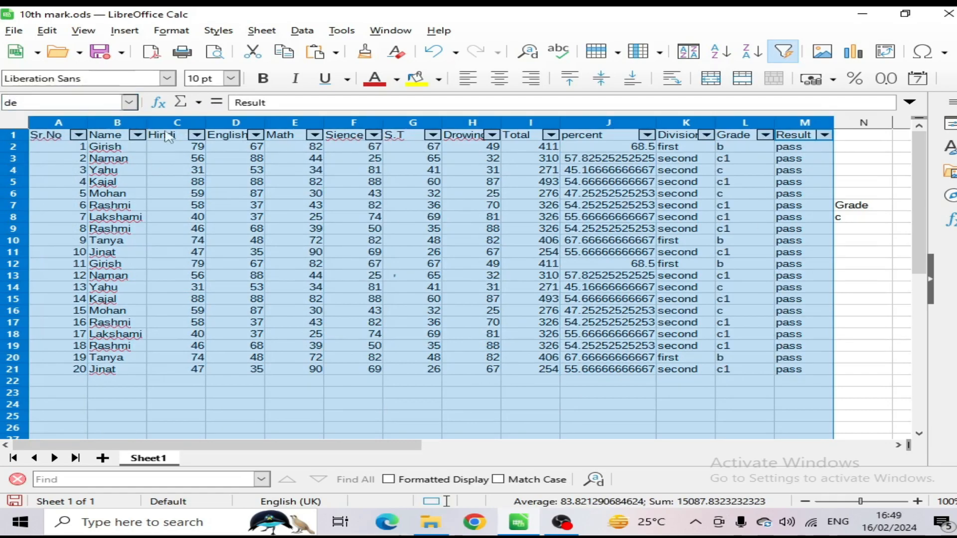
left_click(861, 289)
scroll(688, 363, "down", 2)
left_click(583, 375)
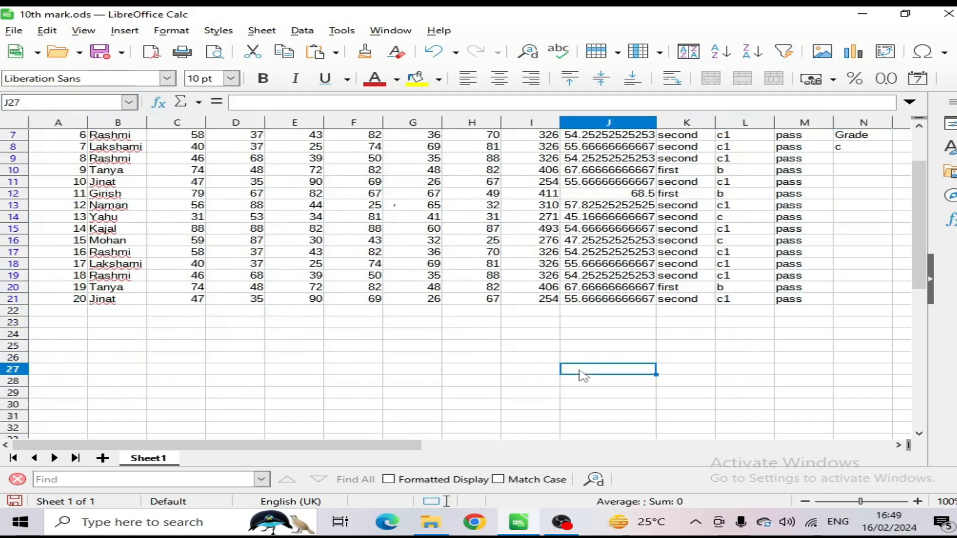
Step: Try the formula =count(de) in cell N21 beside the table, and clear the cell again
left_click(867, 302)
type("=")
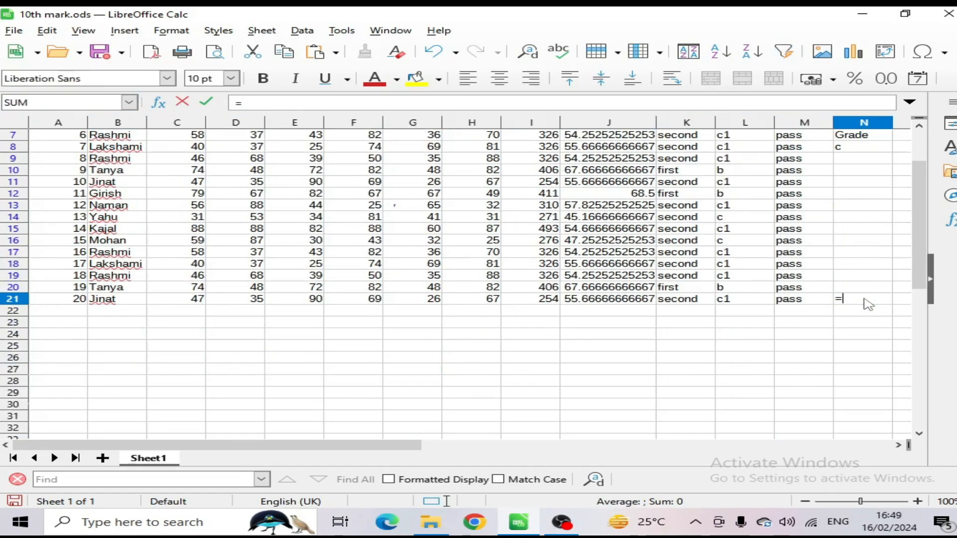
type("count")
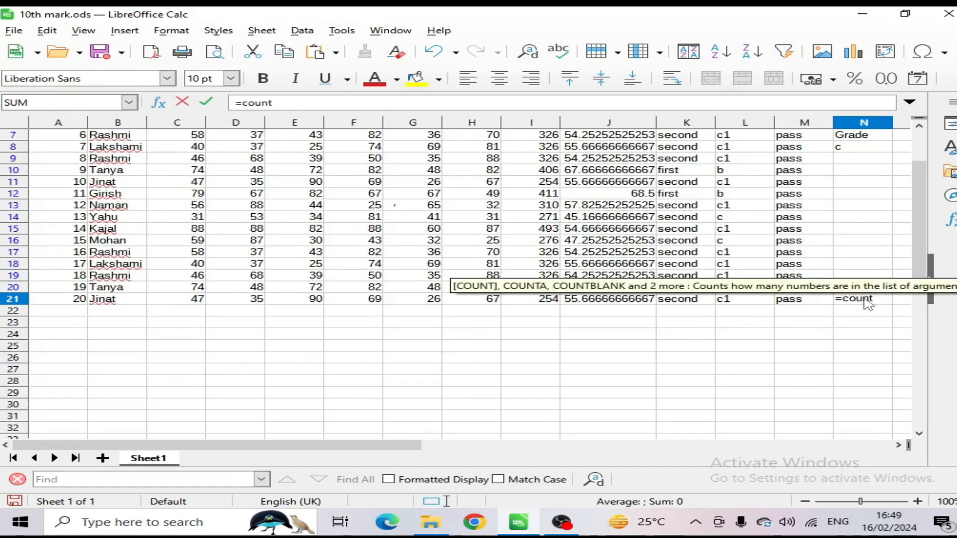
type("(")
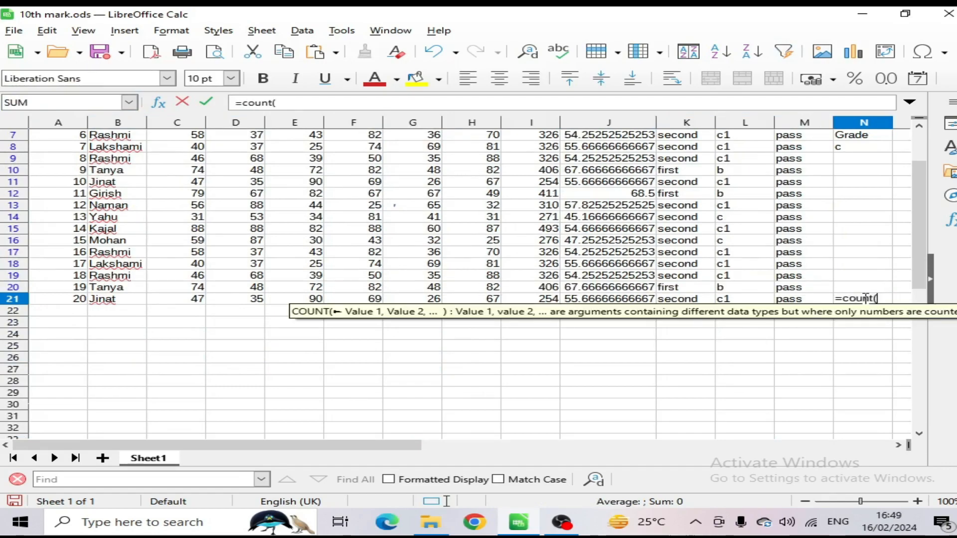
type("de")
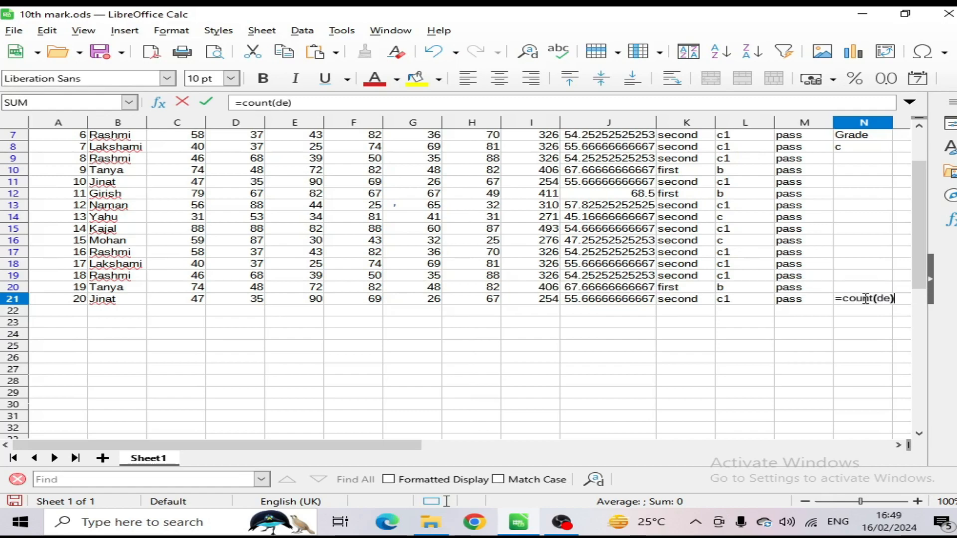
key("Return")
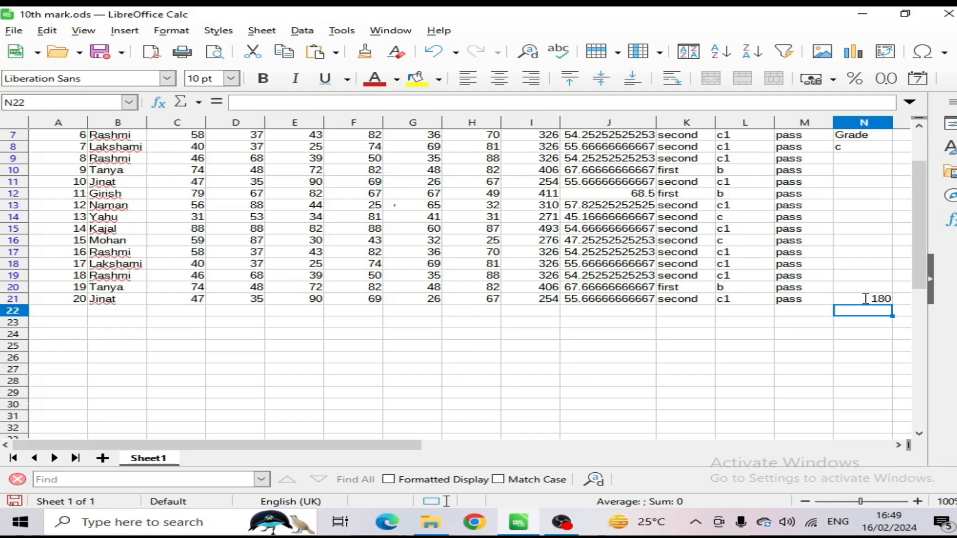
left_click(870, 302)
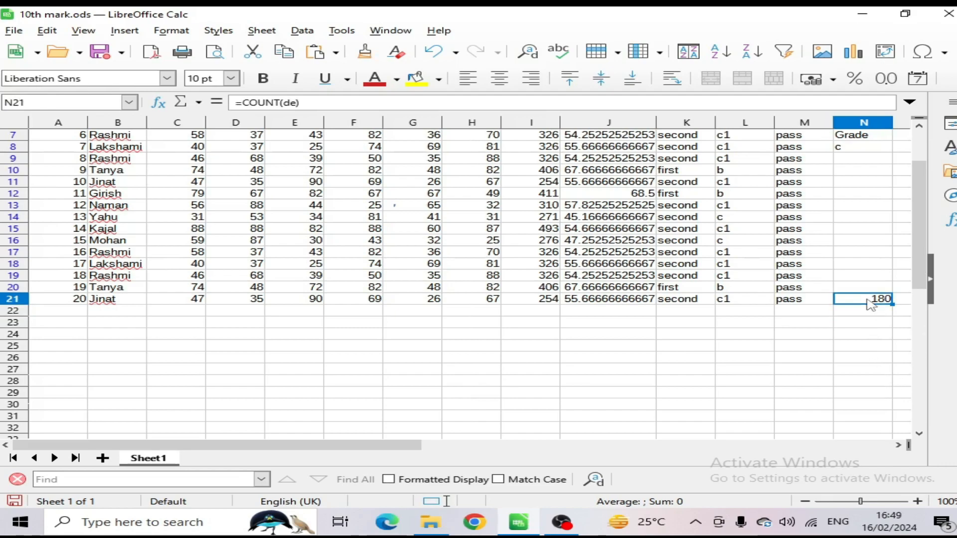
key("Delete")
scroll(859, 277, "up", 2)
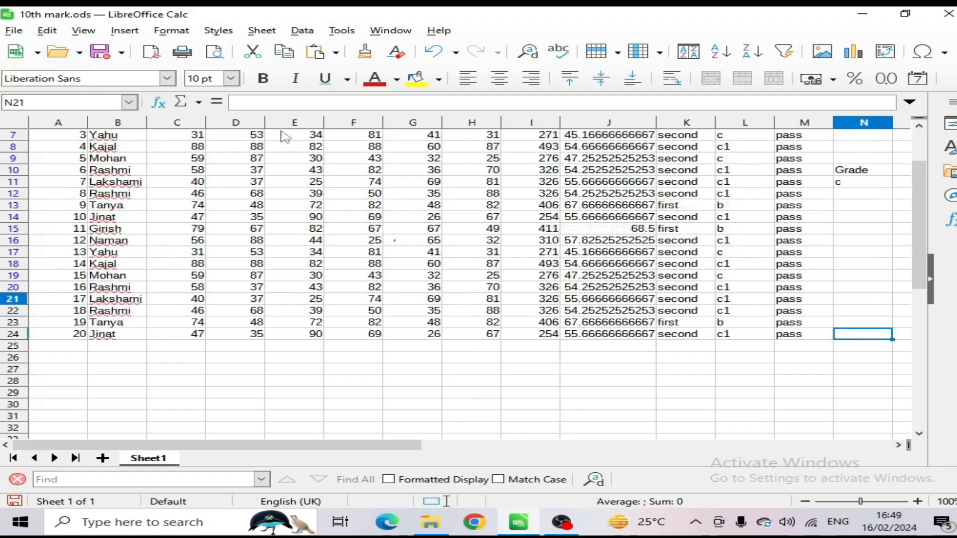
left_click(302, 31)
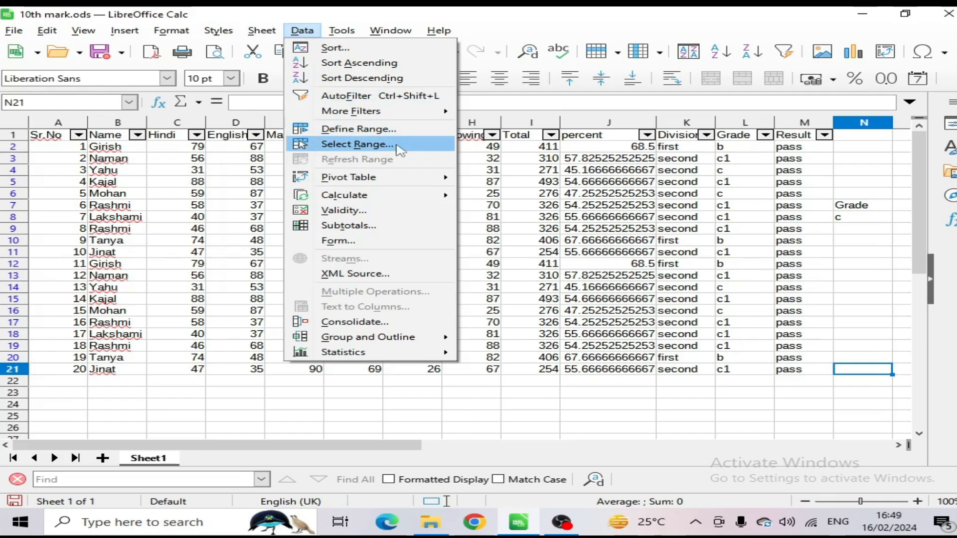
key("Escape")
left_click(413, 194)
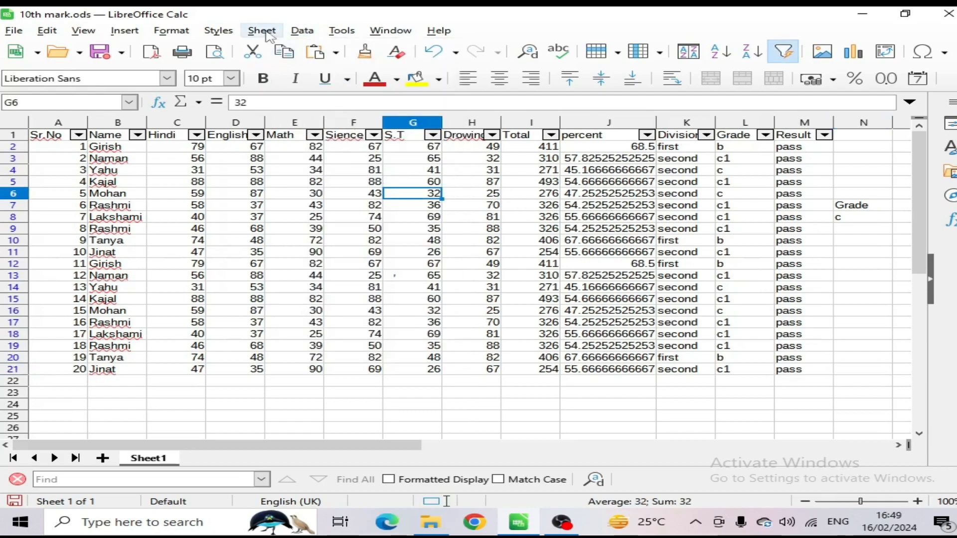
left_click(305, 31)
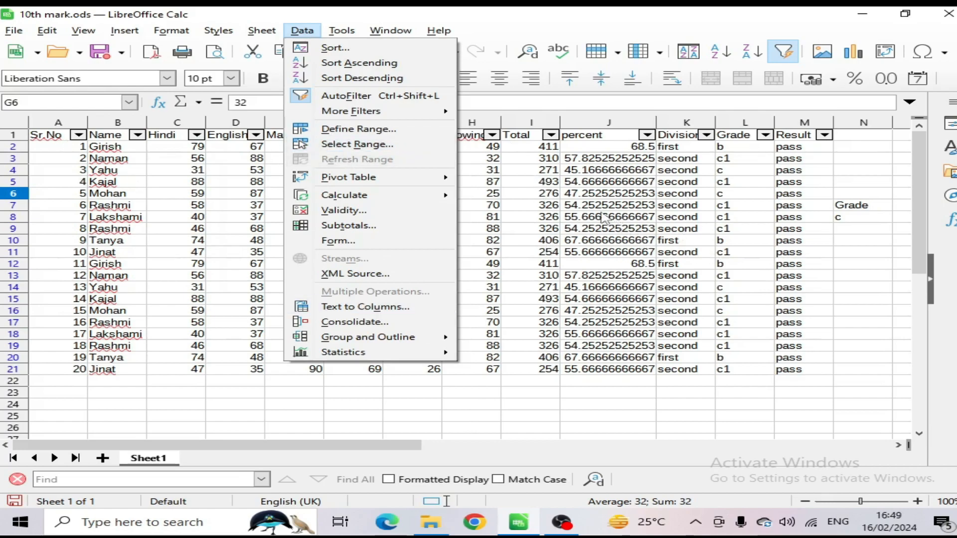
mouse_move(350, 182)
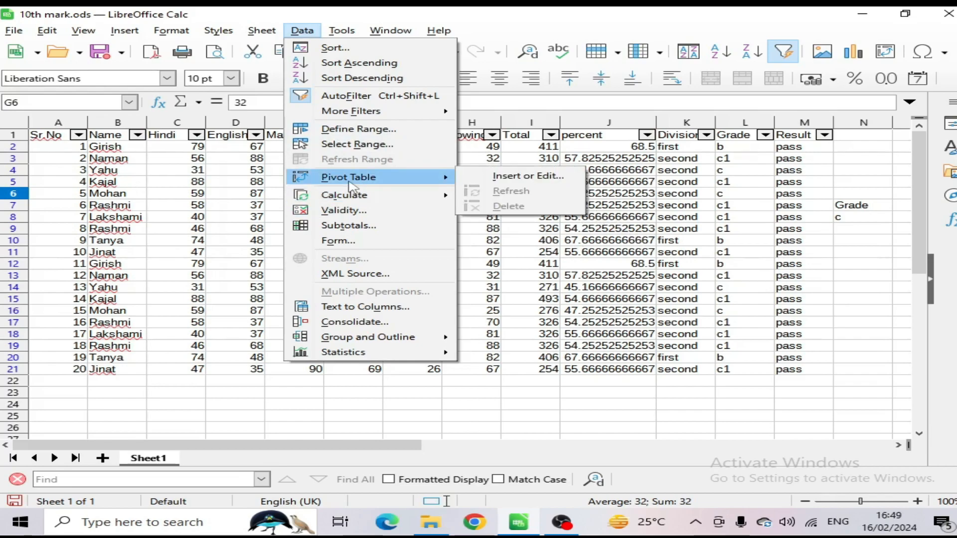
left_click(641, 181)
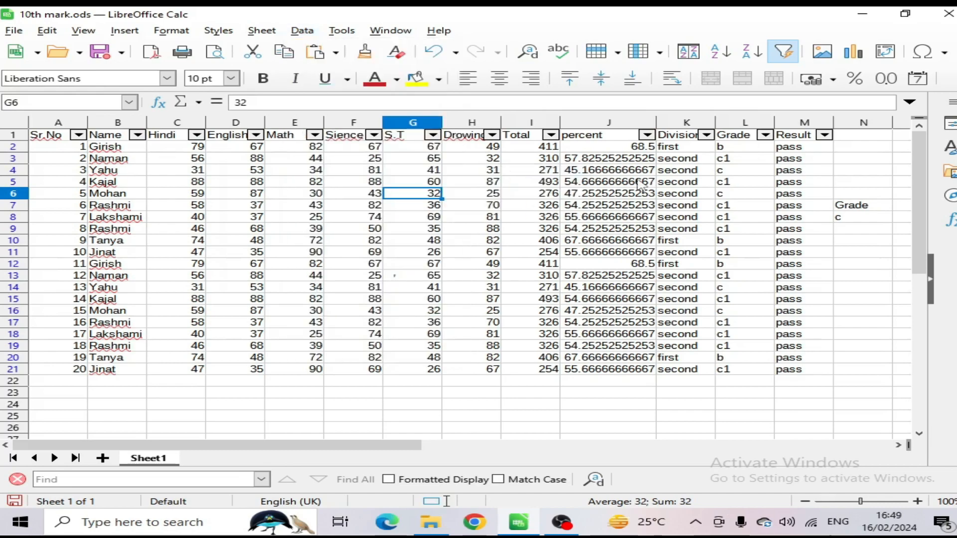
Step: Clear the Grade criteria entries in cells N6:N9 beside the marks table
left_click_drag(855, 194, 868, 233)
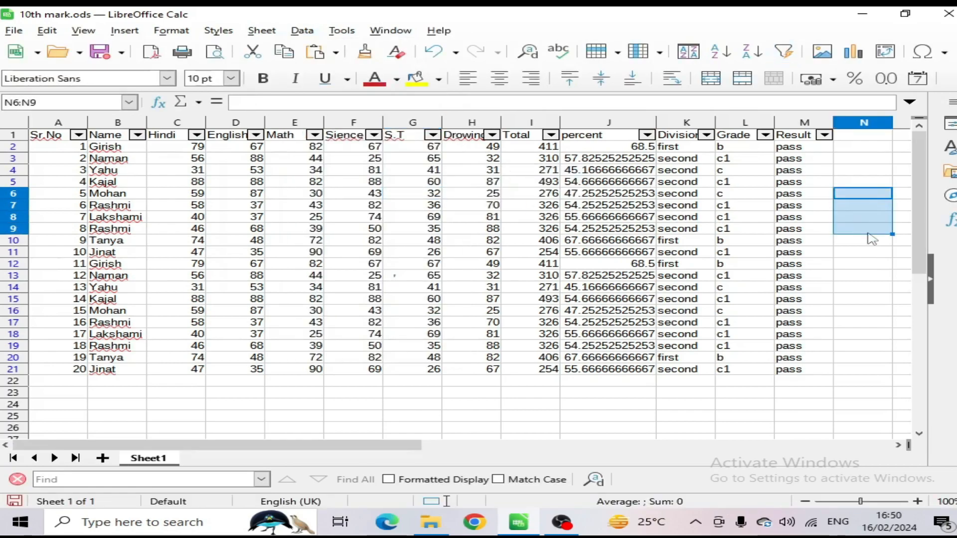
Step: Start a pivot table from the whole marks table A1:M21, using the current selection as the source
left_click_drag(58, 140, 821, 379)
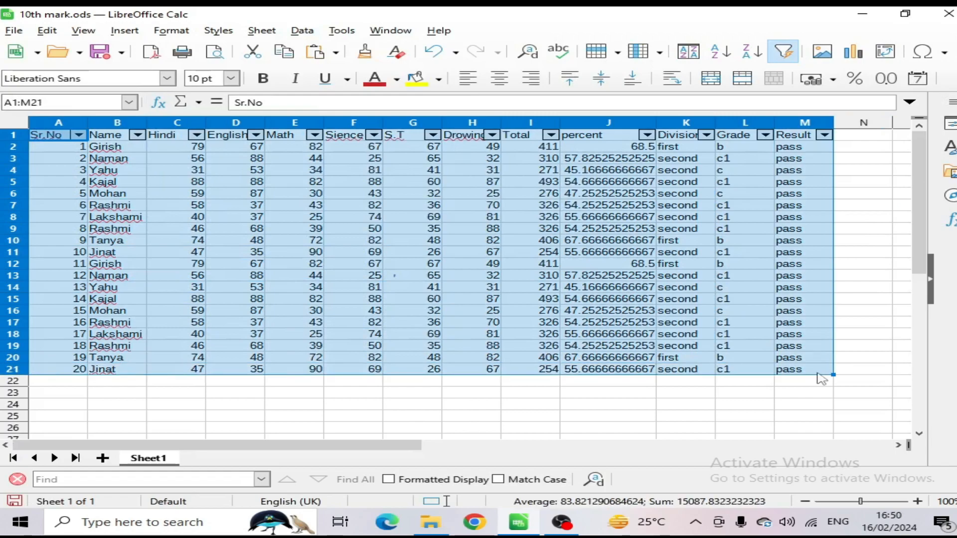
left_click(121, 33)
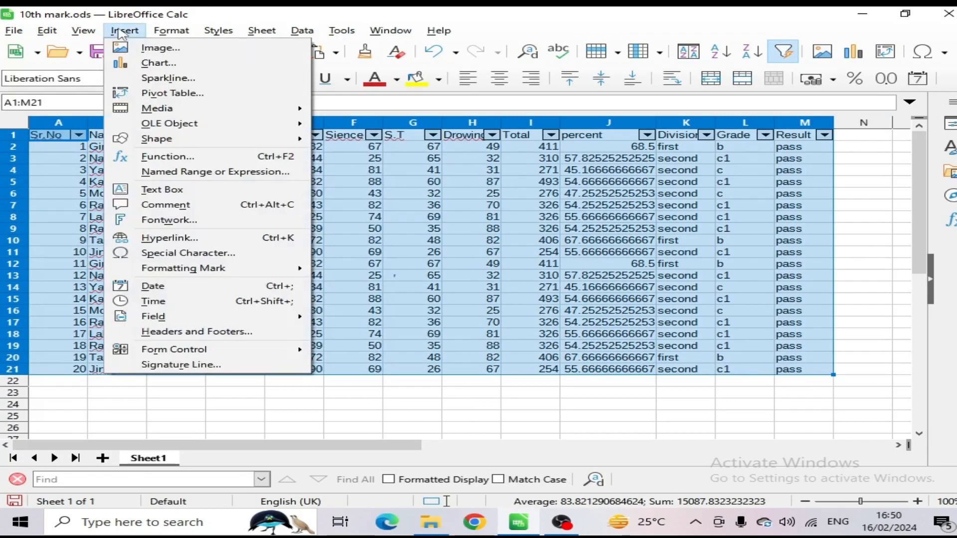
left_click(156, 95)
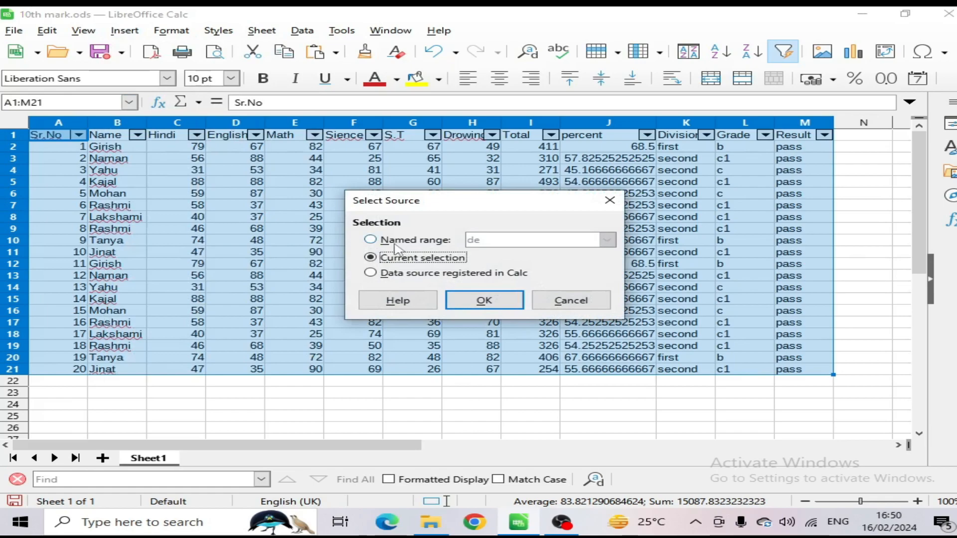
left_click(498, 304)
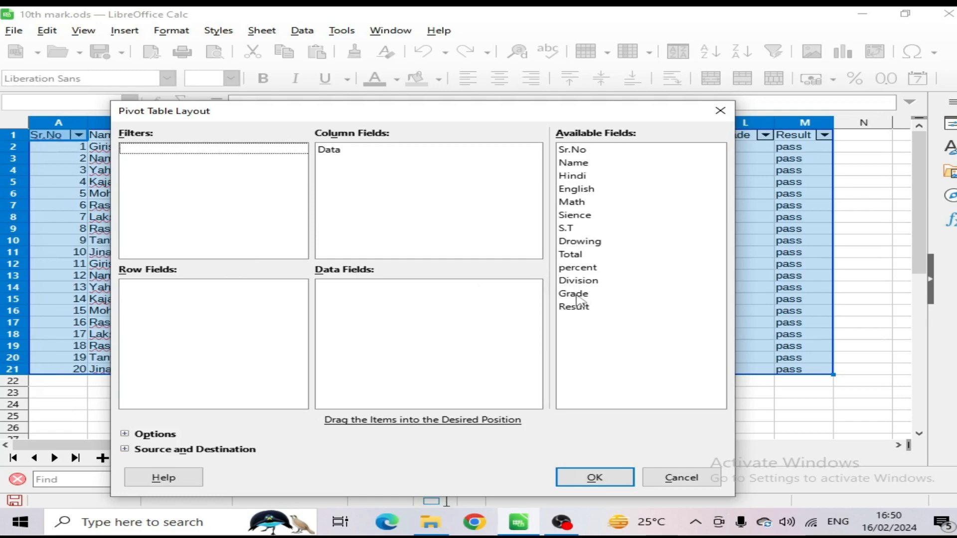
Step: Create the pivot table with Grade and Division as filters, Name as row field and percent as column field
left_click_drag(579, 299, 138, 154)
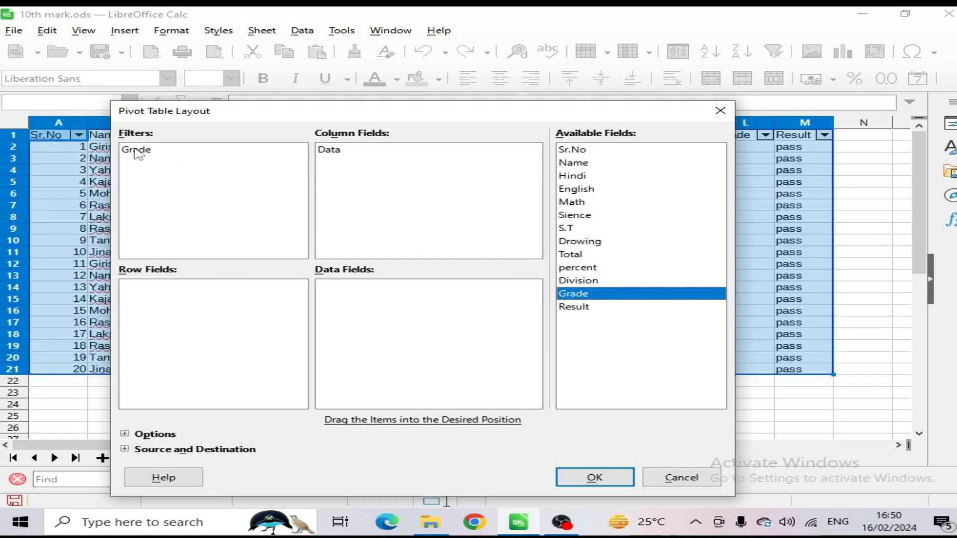
left_click_drag(331, 115, 212, 189)
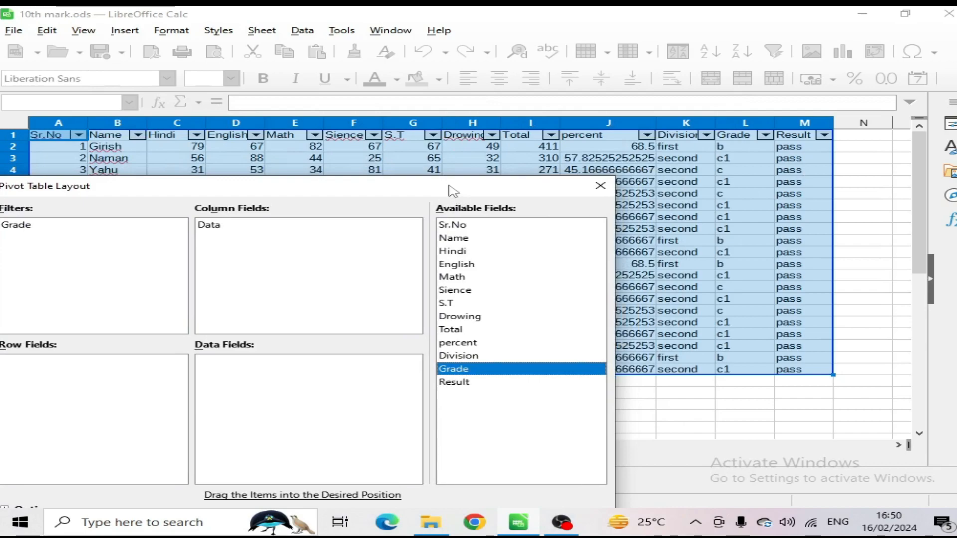
left_click_drag(462, 196, 654, 76)
left_click_drag(659, 244, 223, 127)
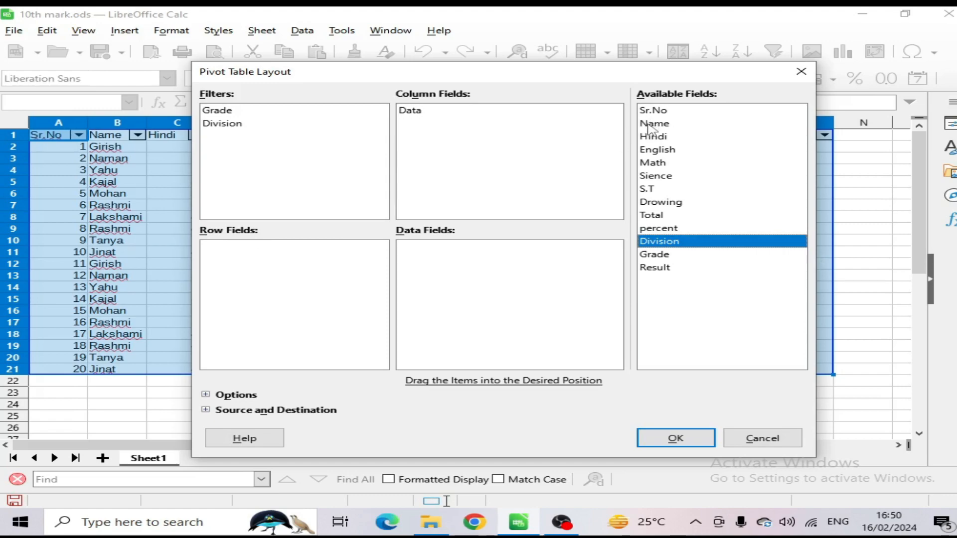
left_click_drag(648, 127, 251, 267)
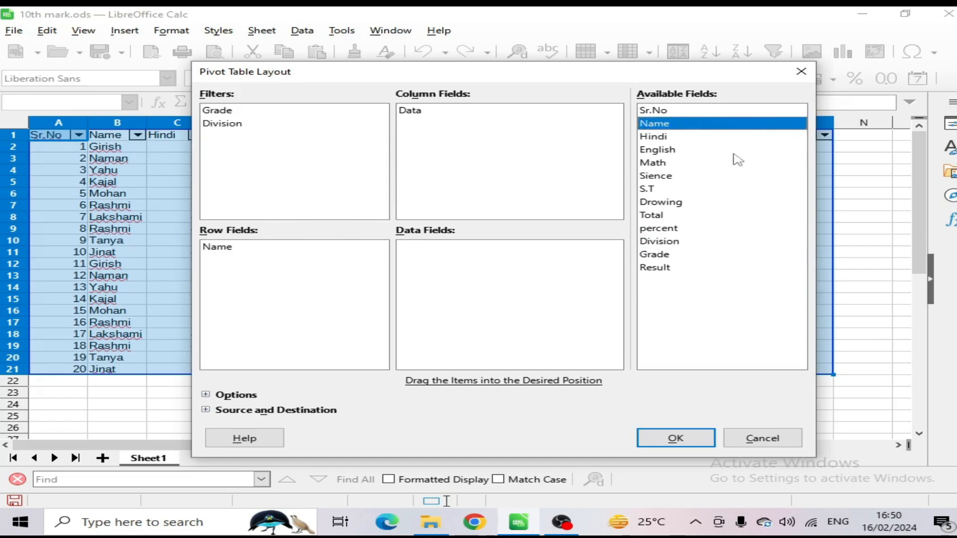
left_click_drag(659, 232, 413, 130)
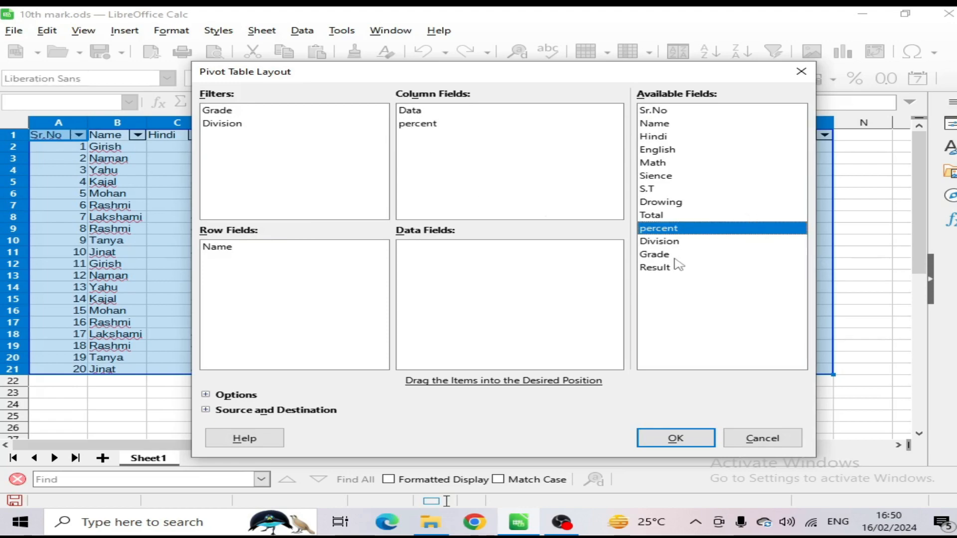
left_click(676, 438)
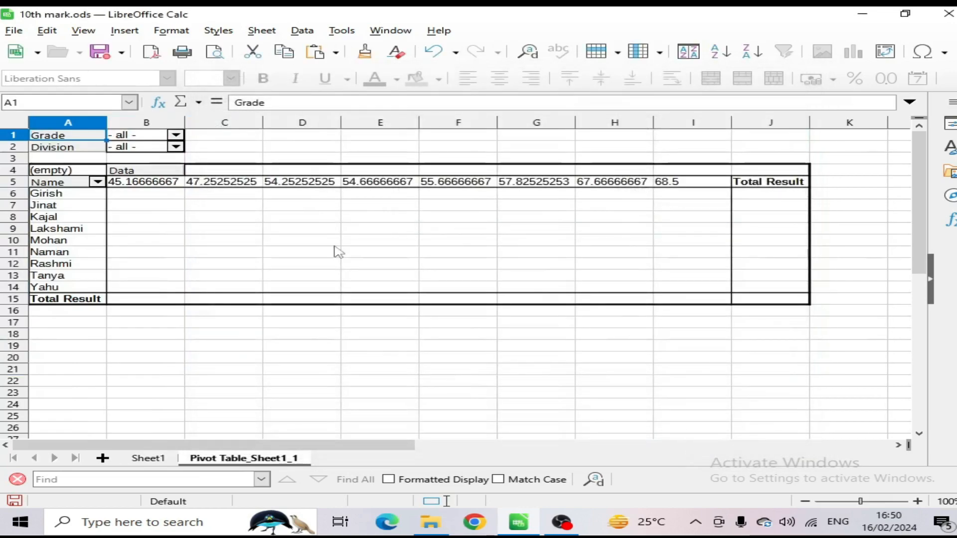
left_click(176, 135)
left_click(483, 269)
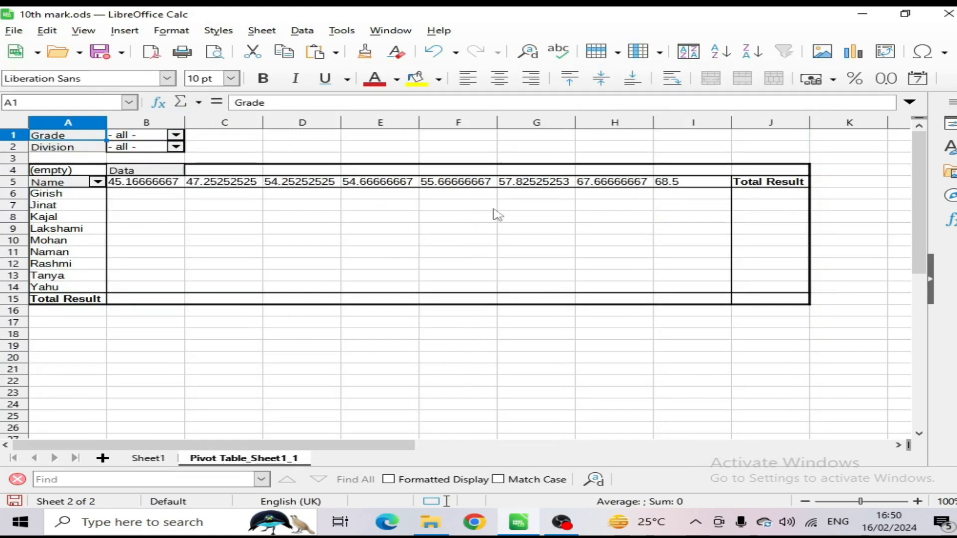
Step: Edit the pivot table layout to add percent as a summed data field
left_click(303, 31)
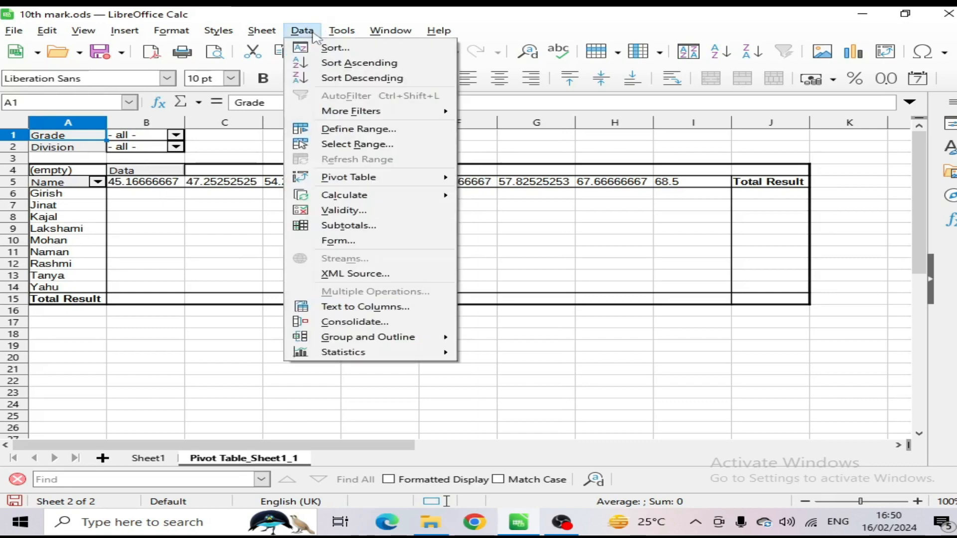
mouse_move(414, 178)
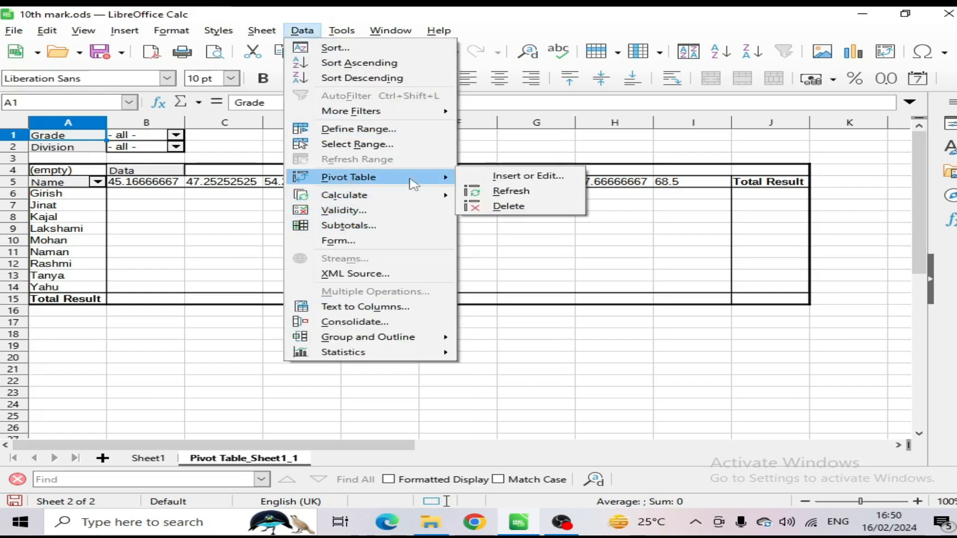
left_click(563, 181)
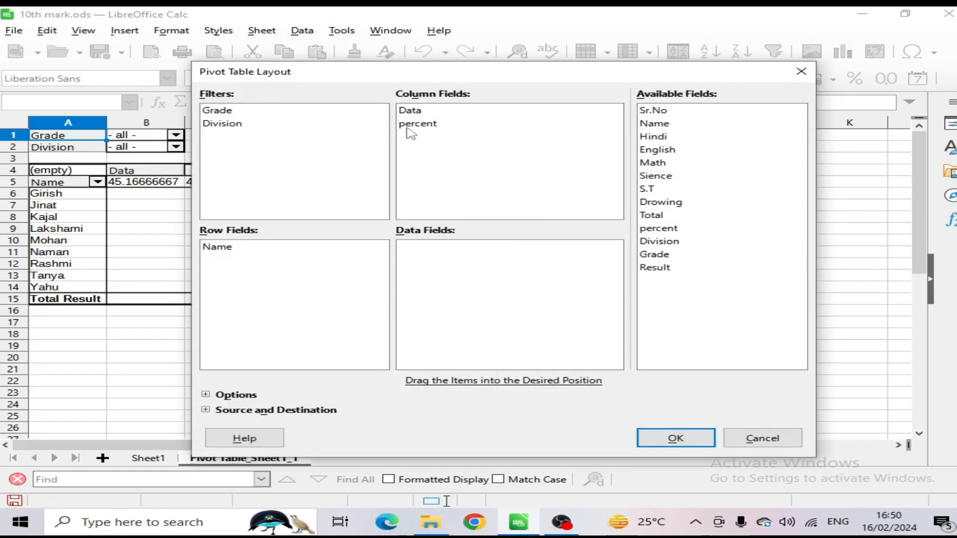
left_click_drag(408, 128, 419, 260)
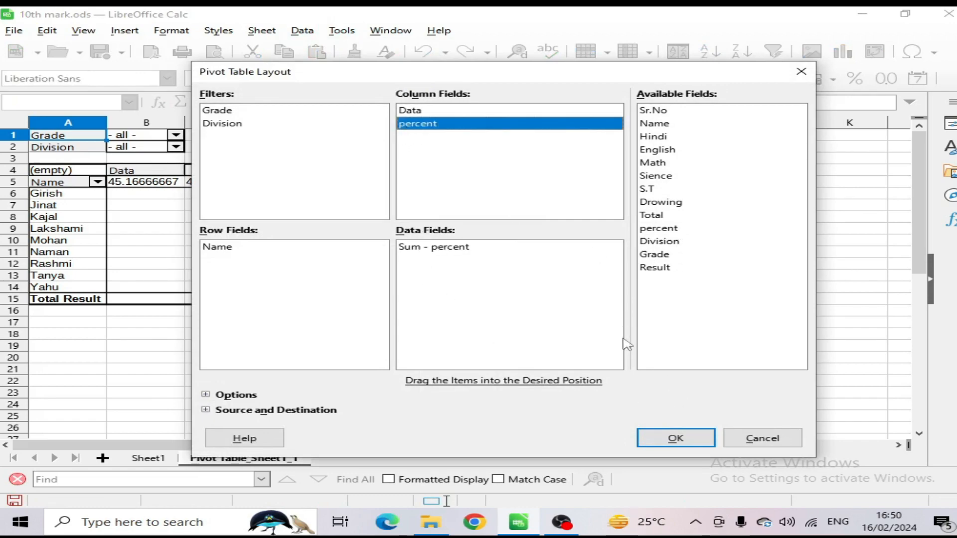
left_click(674, 441)
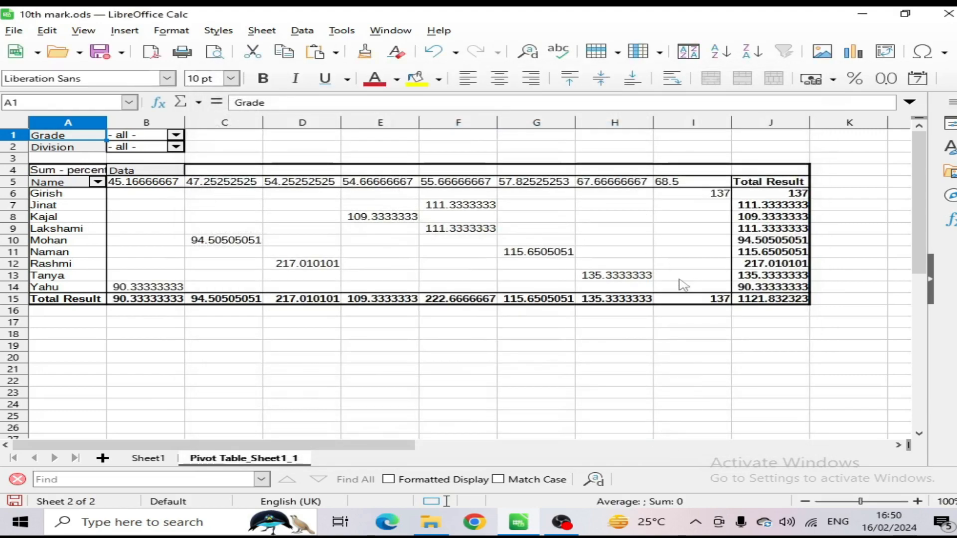
Step: Edit the pivot table layout to remove percent from the column fields
right_click(368, 186)
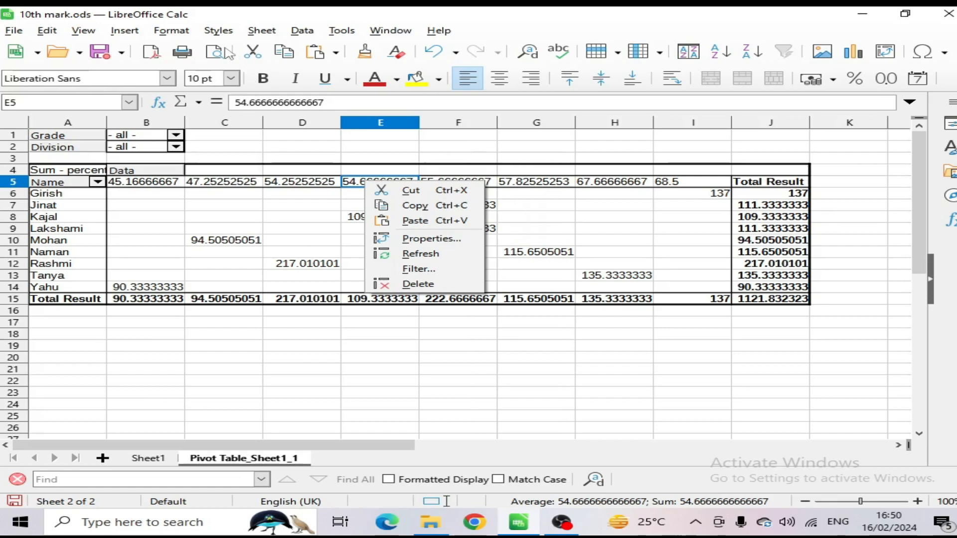
left_click(342, 31)
left_click(302, 30)
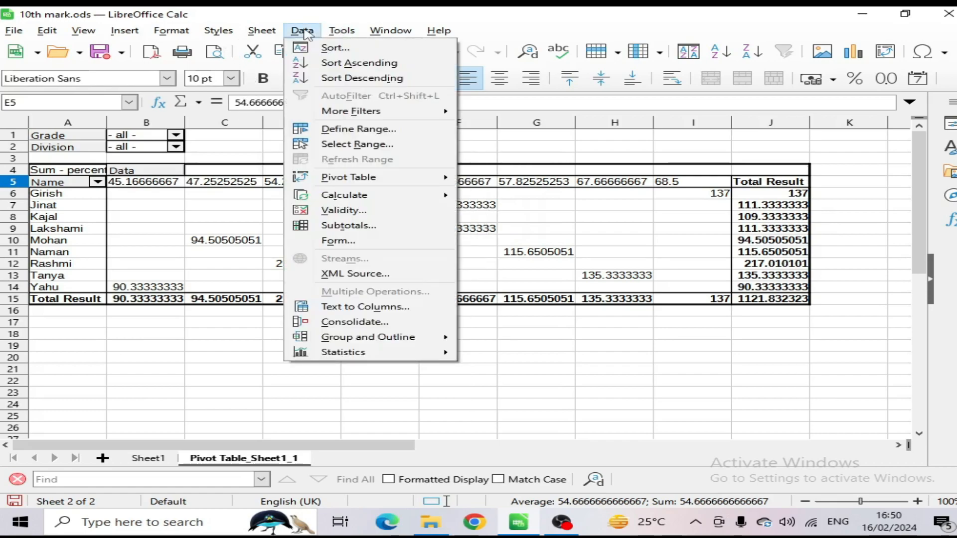
mouse_move(349, 178)
left_click(523, 178)
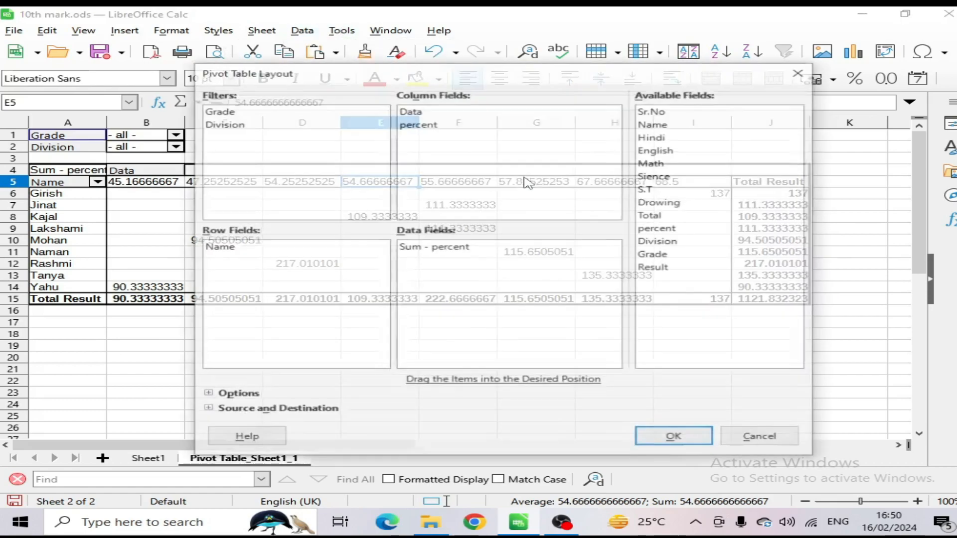
left_click(410, 125)
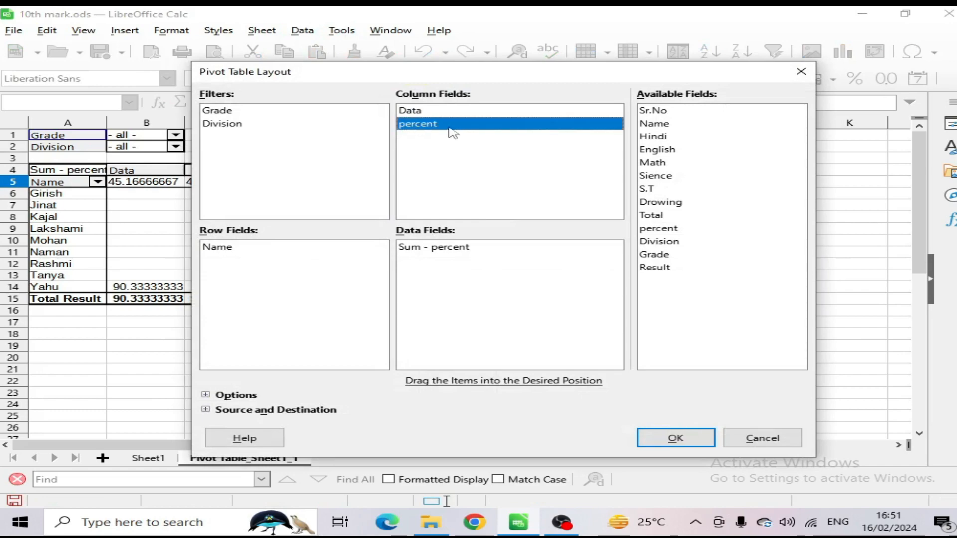
left_click_drag(453, 132, 674, 195)
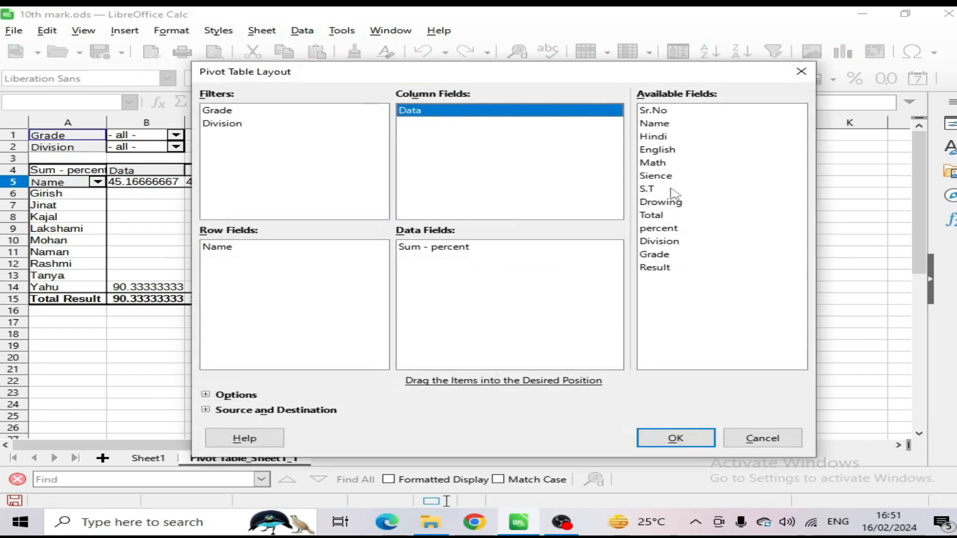
left_click(675, 438)
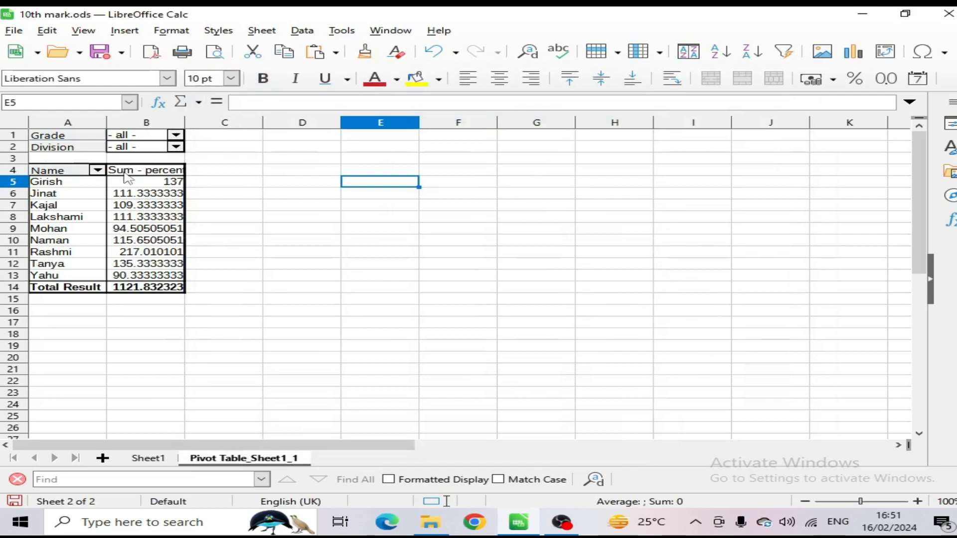
Step: Delete the pivot table from its sheet
left_click(297, 31)
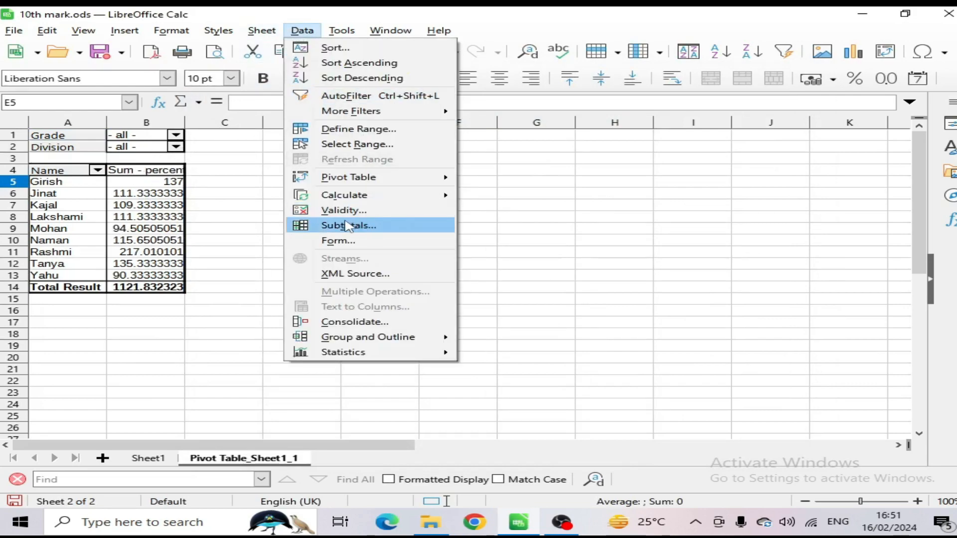
mouse_move(349, 177)
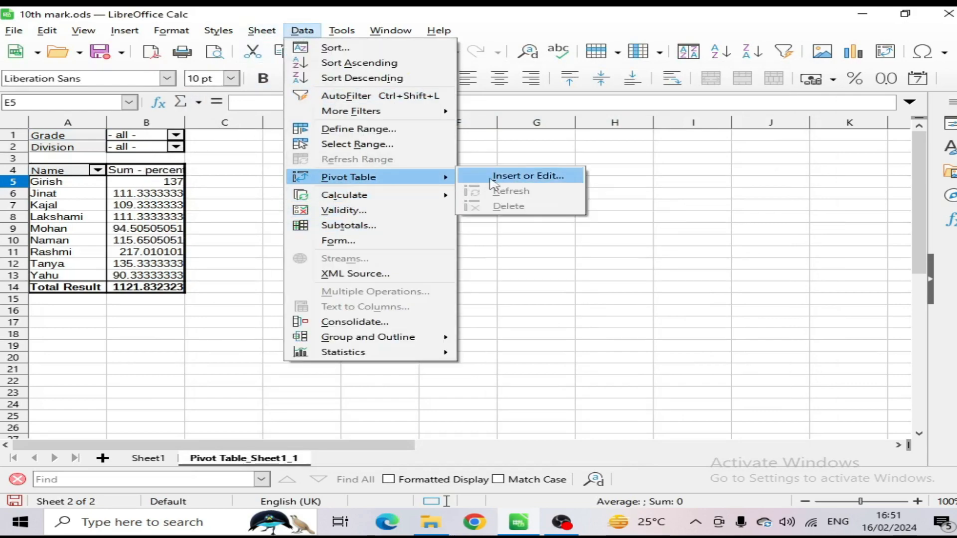
left_click(107, 209)
left_click(134, 197)
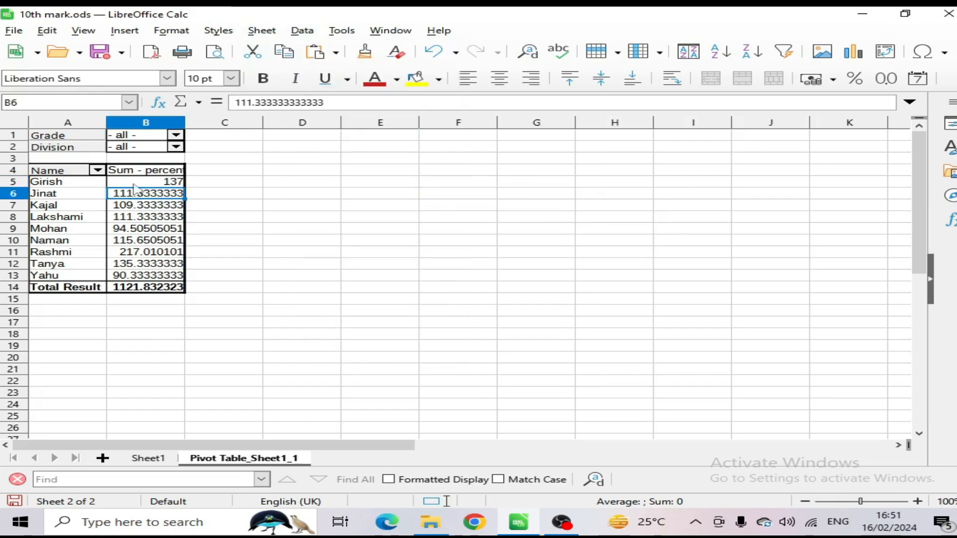
left_click(295, 33)
mouse_move(358, 180)
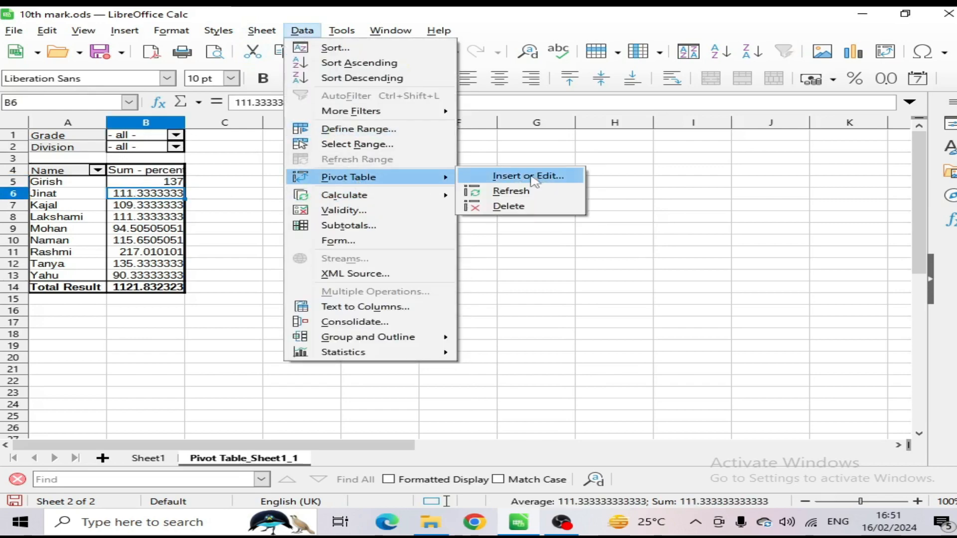
left_click(508, 206)
left_click(223, 327)
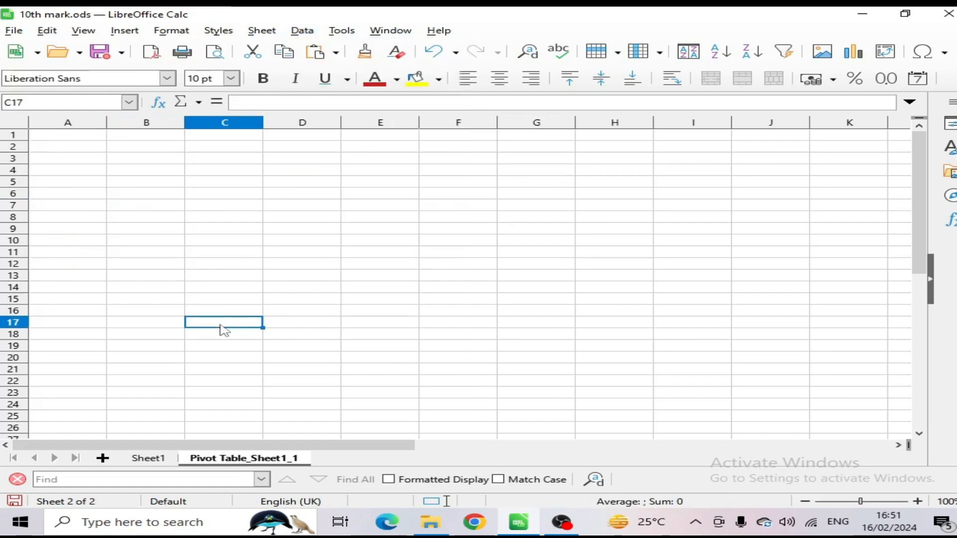
left_click(88, 159)
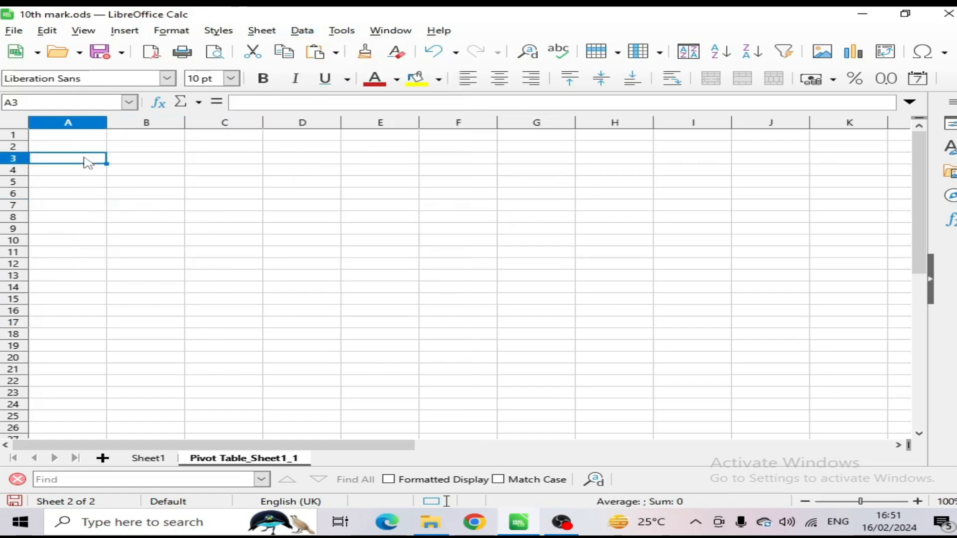
left_click(302, 32)
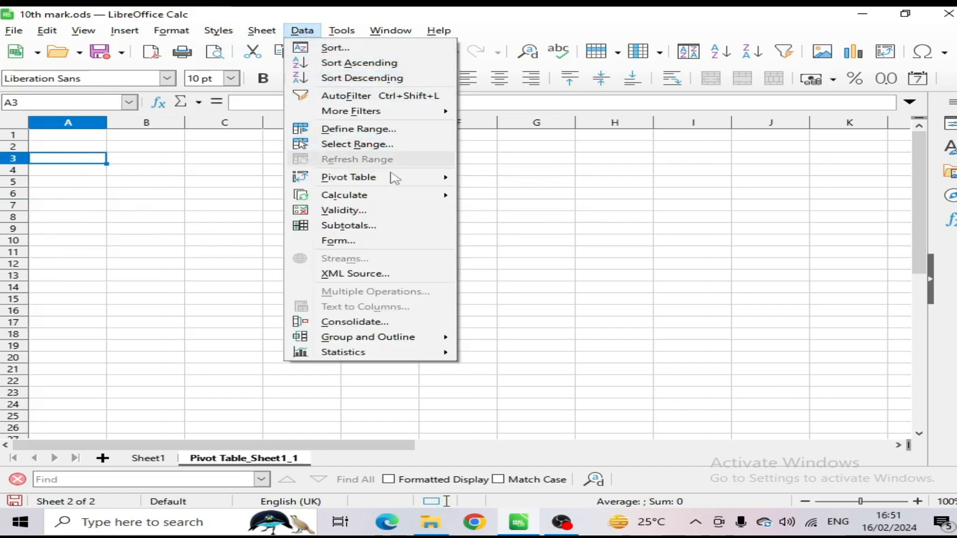
mouse_move(355, 180)
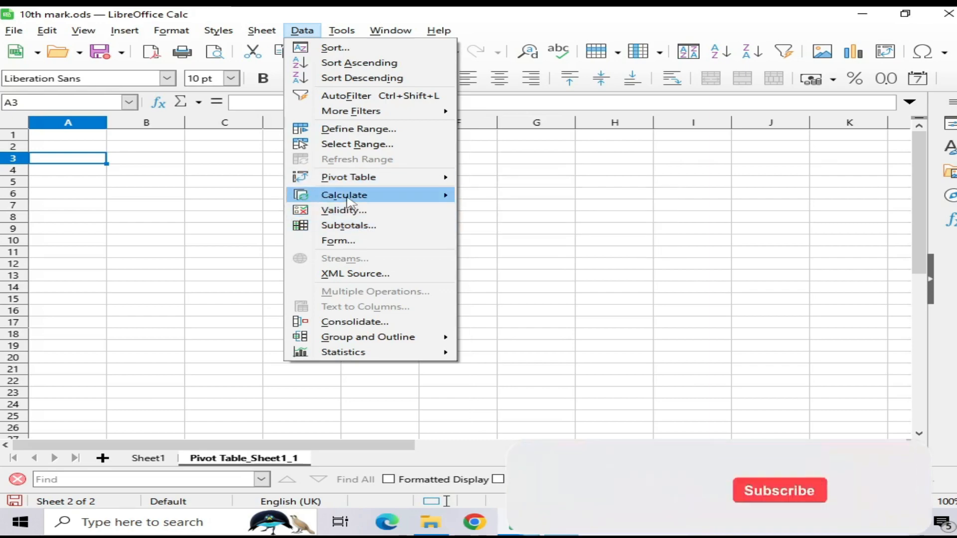
mouse_move(360, 341)
left_click(534, 234)
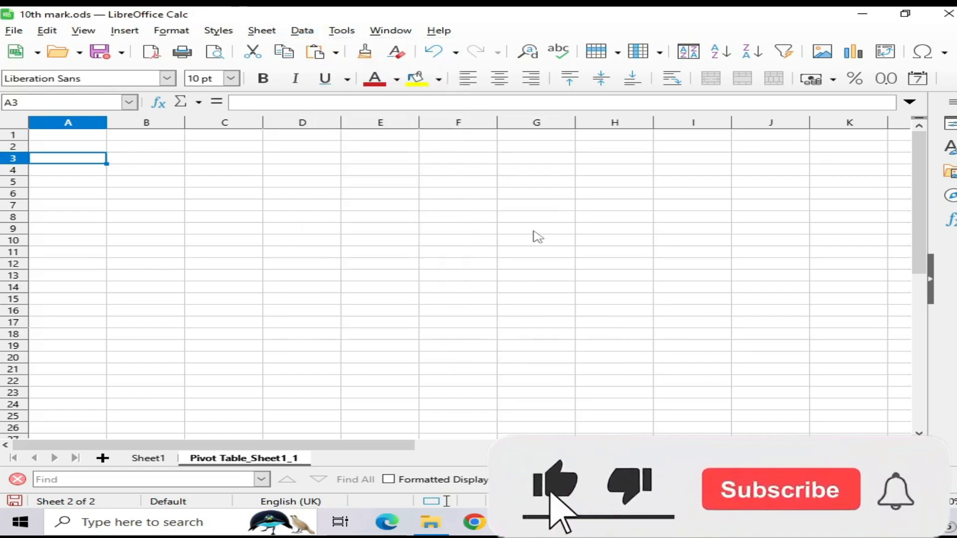